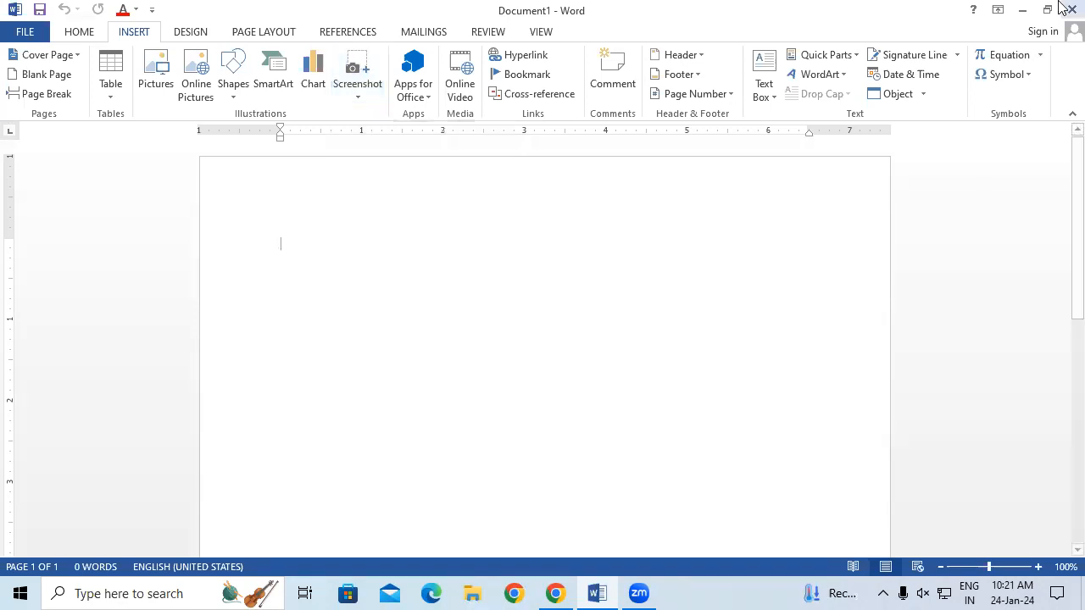
Step: Try inserting a screen clipping of only the blue Launch Meeting button from the browser's Zoom page, and undo it
{"action": "left_click", "coordinate": [1024, 11]}
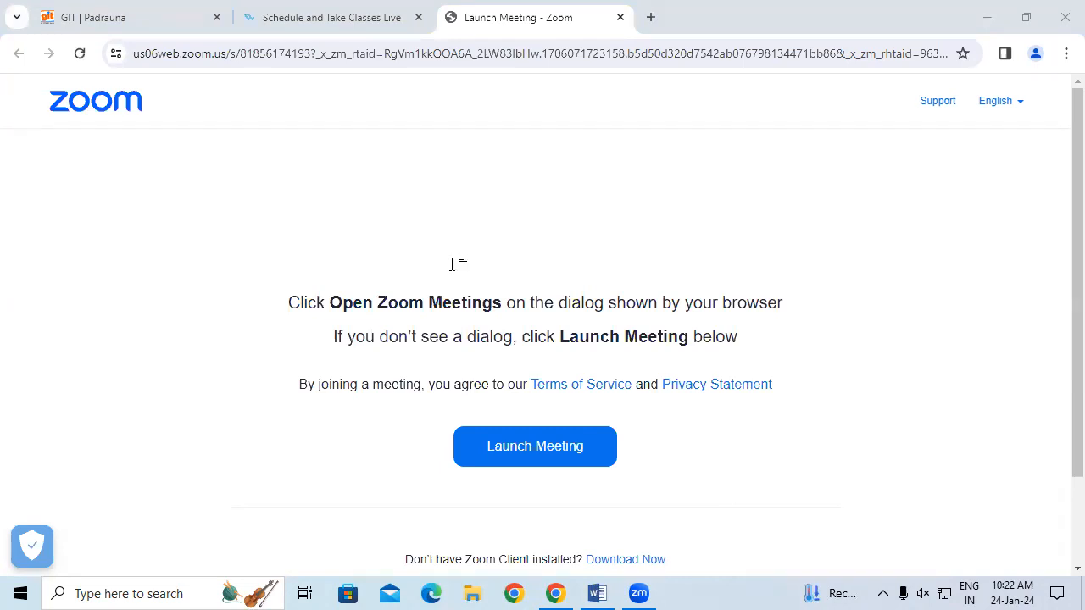
{"action": "key", "text": "alt+Tab"}
{"action": "left_click", "coordinate": [363, 94]}
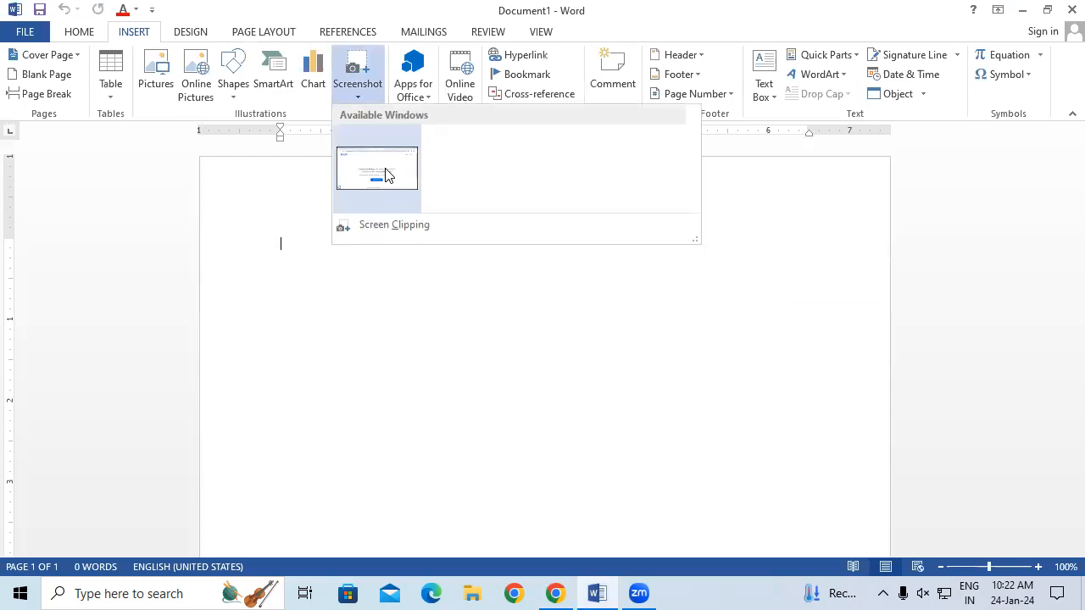
{"action": "left_click", "coordinate": [414, 230]}
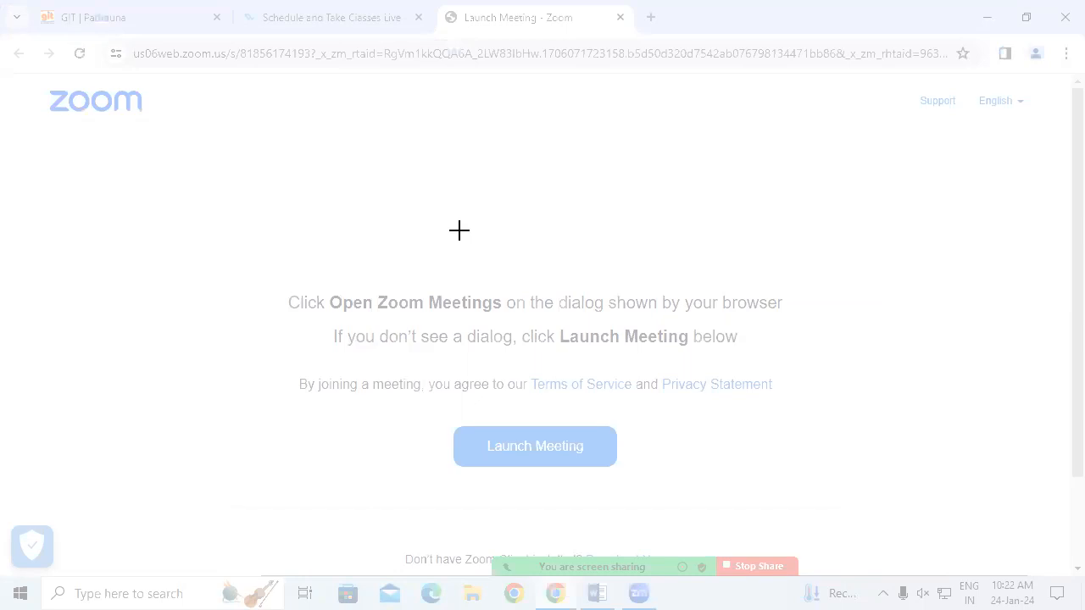
{"action": "left_click_drag", "start_coordinate": [439, 415], "coordinate": [641, 480]}
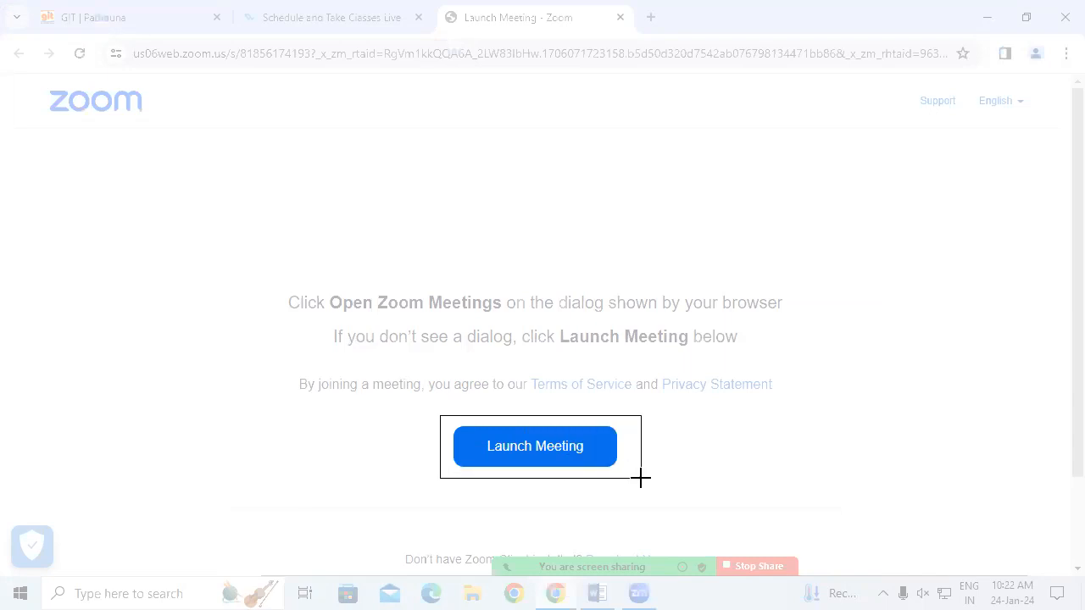
{"action": "left_click_drag", "start_coordinate": [641, 480], "coordinate": [642, 479]}
{"action": "left_click", "coordinate": [652, 338]}
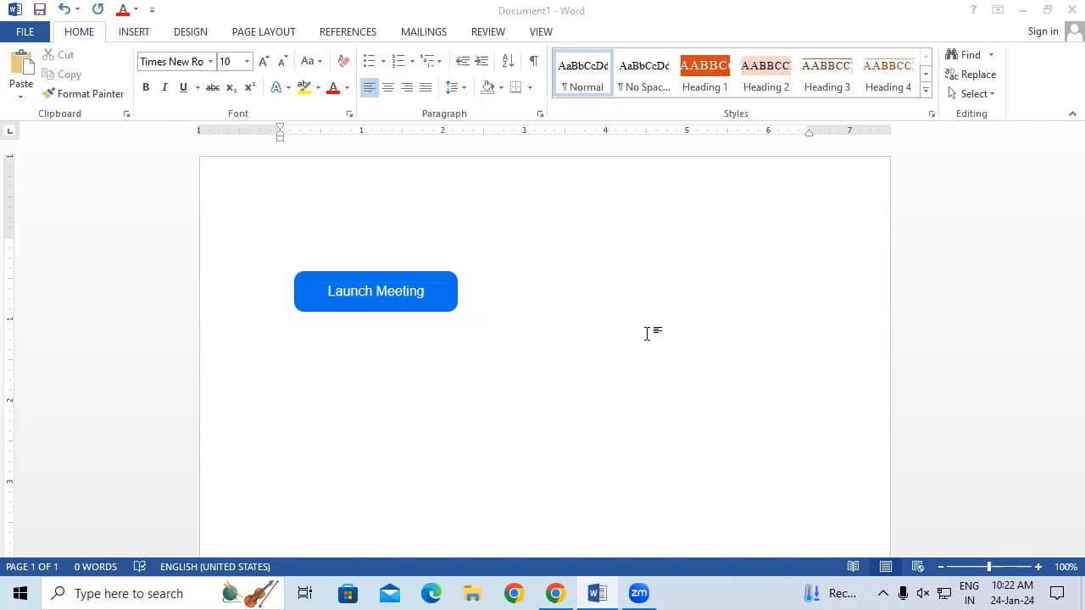
{"action": "key", "text": "ctrl+z"}
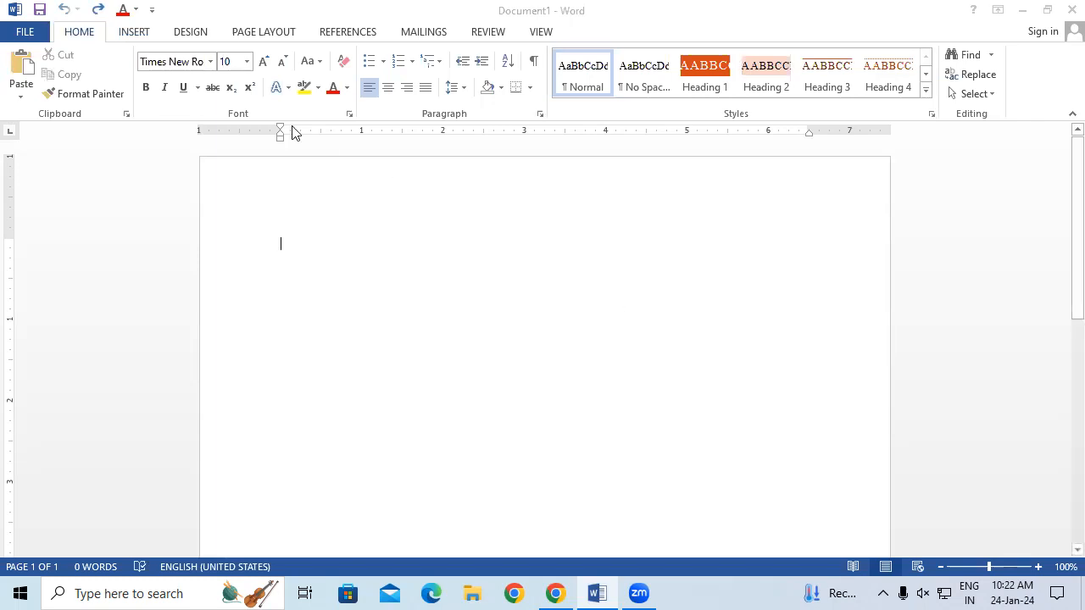
Step: Insert a screen clipping of the Zoom page's central area, covering the instruction text and the Launch Meeting button
{"action": "left_click", "coordinate": [121, 32]}
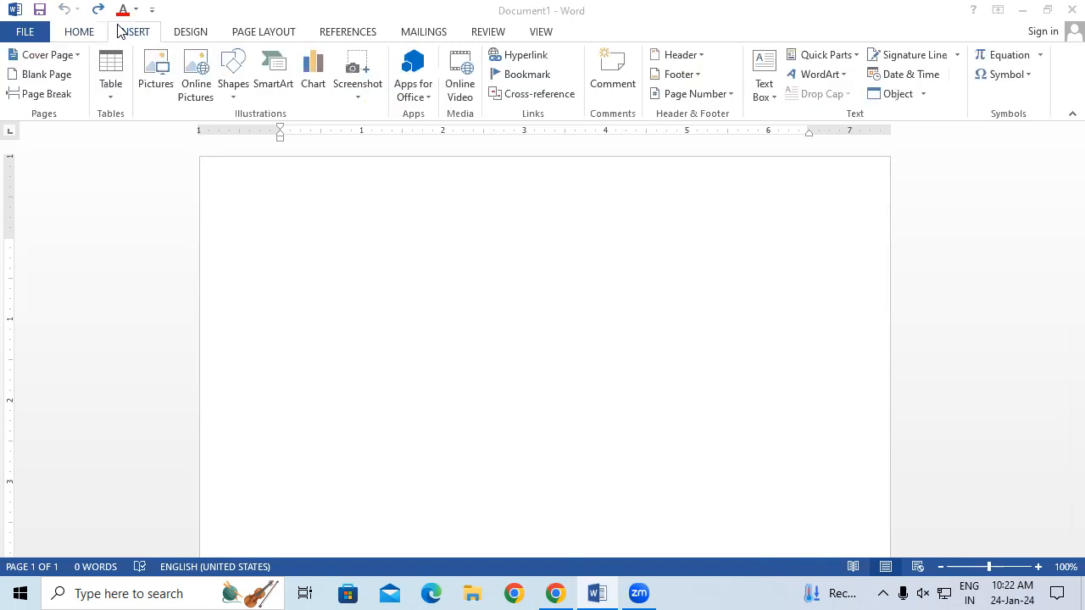
{"action": "left_click", "coordinate": [346, 100]}
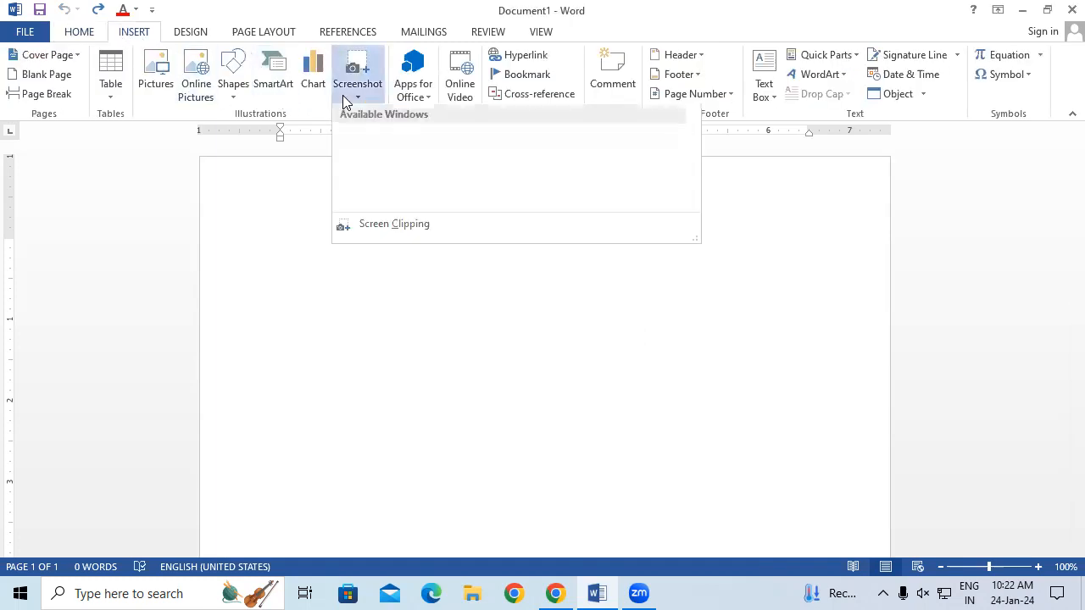
{"action": "left_click", "coordinate": [435, 231]}
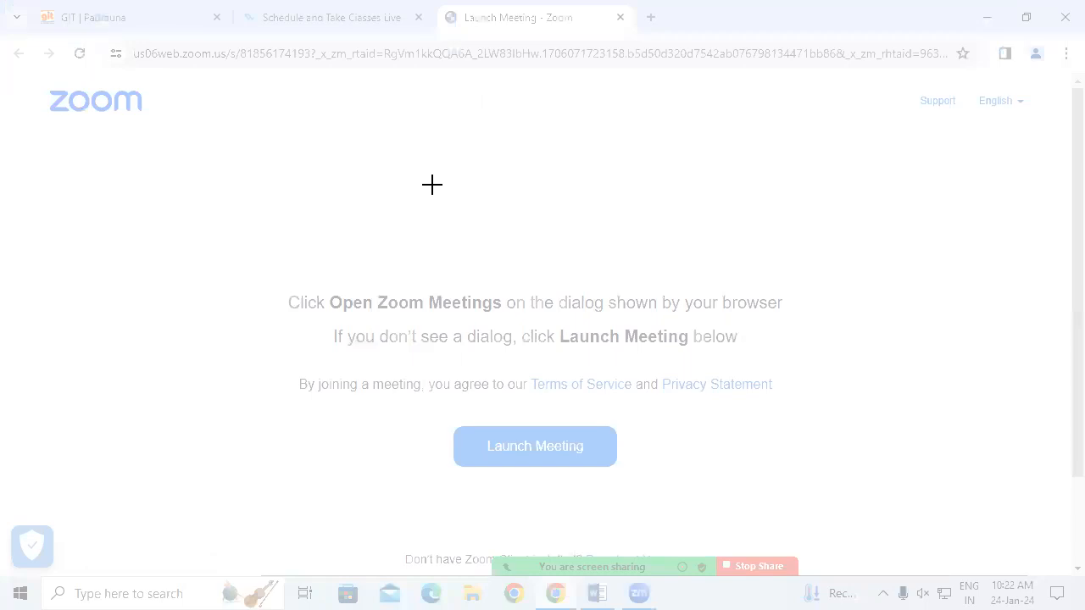
{"action": "left_click_drag", "start_coordinate": [256, 264], "coordinate": [851, 515]}
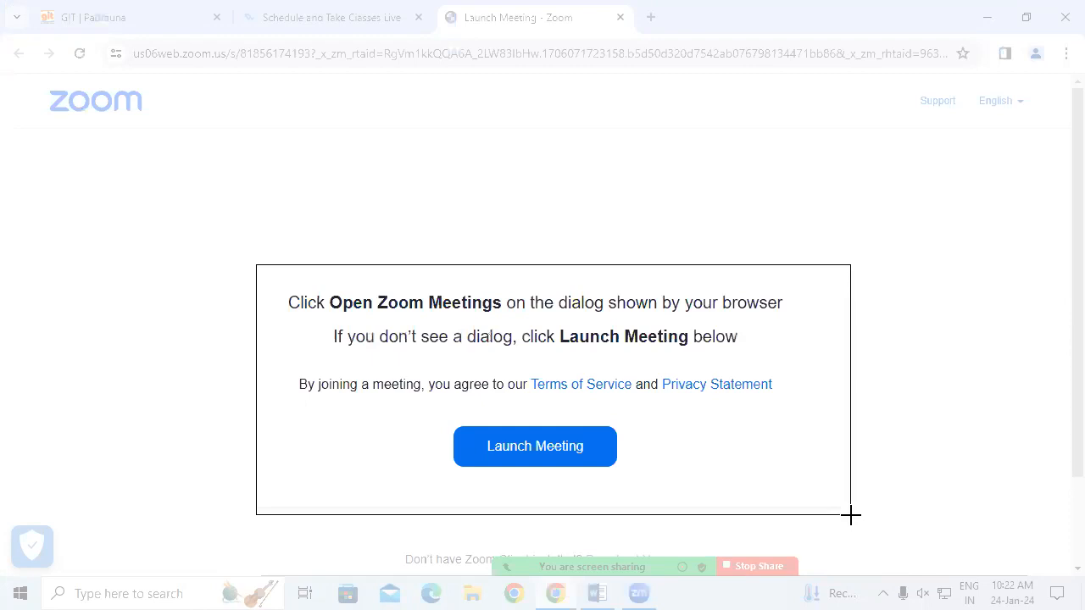
{"action": "left_click_drag", "start_coordinate": [851, 514], "coordinate": [851, 515]}
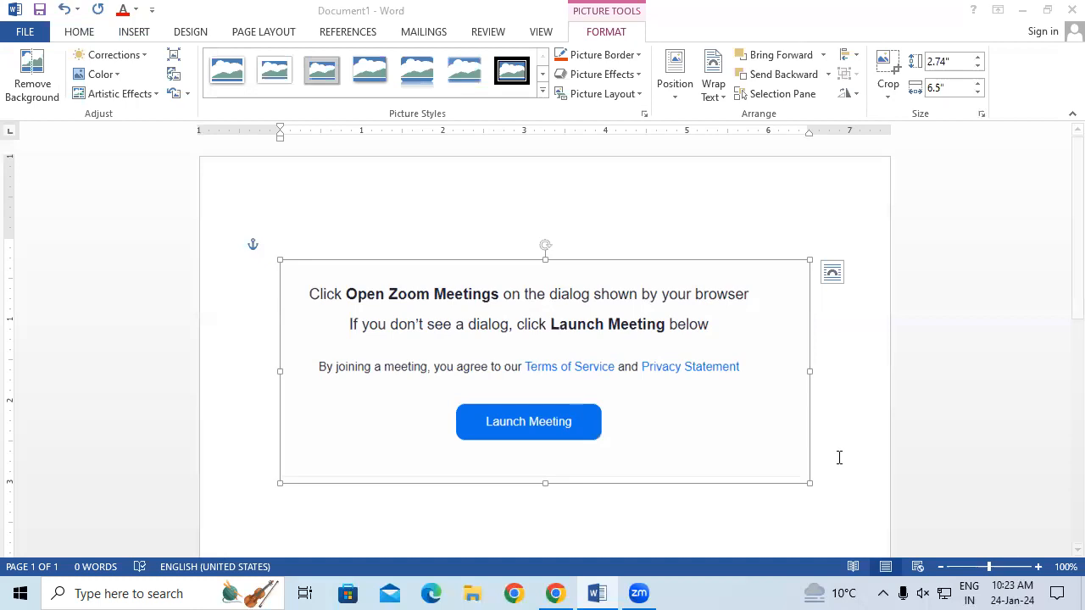
{"action": "left_click", "coordinate": [578, 200]}
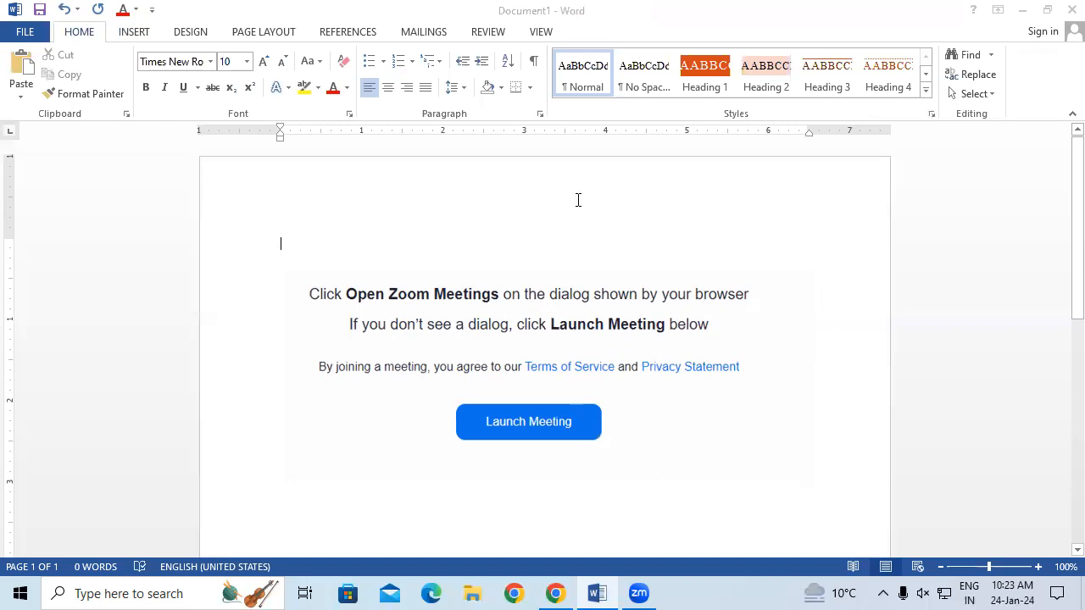
Step: Look at the saved images in the Screenshots folder under Pictures while choosing a picture to insert, and cancel the insertion
{"action": "left_click", "coordinate": [137, 34]}
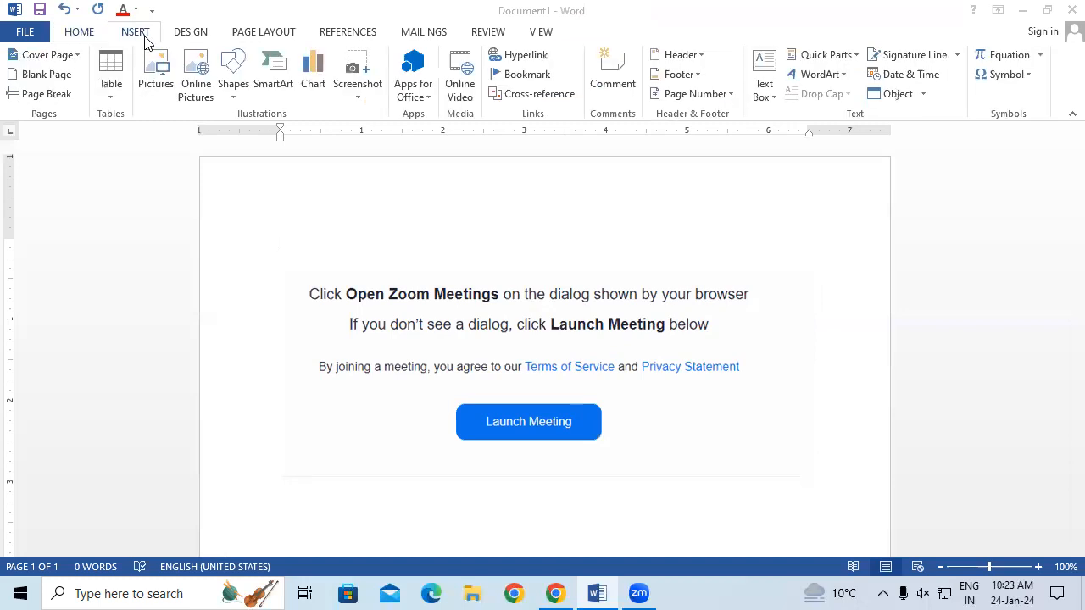
{"action": "left_click", "coordinate": [168, 78]}
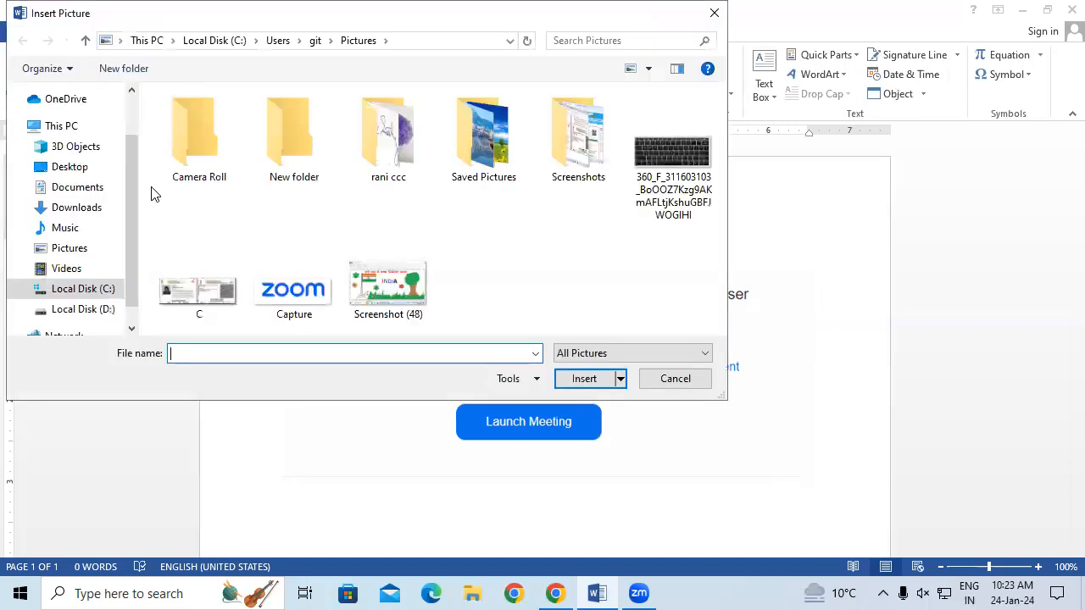
{"action": "left_click", "coordinate": [76, 247]}
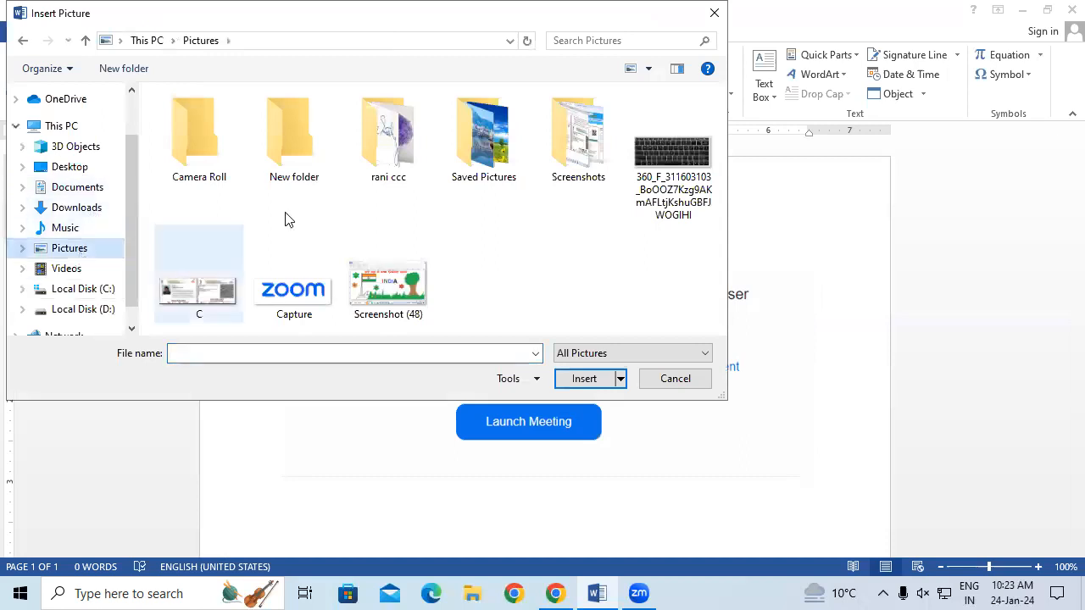
{"action": "double_click", "coordinate": [576, 144]}
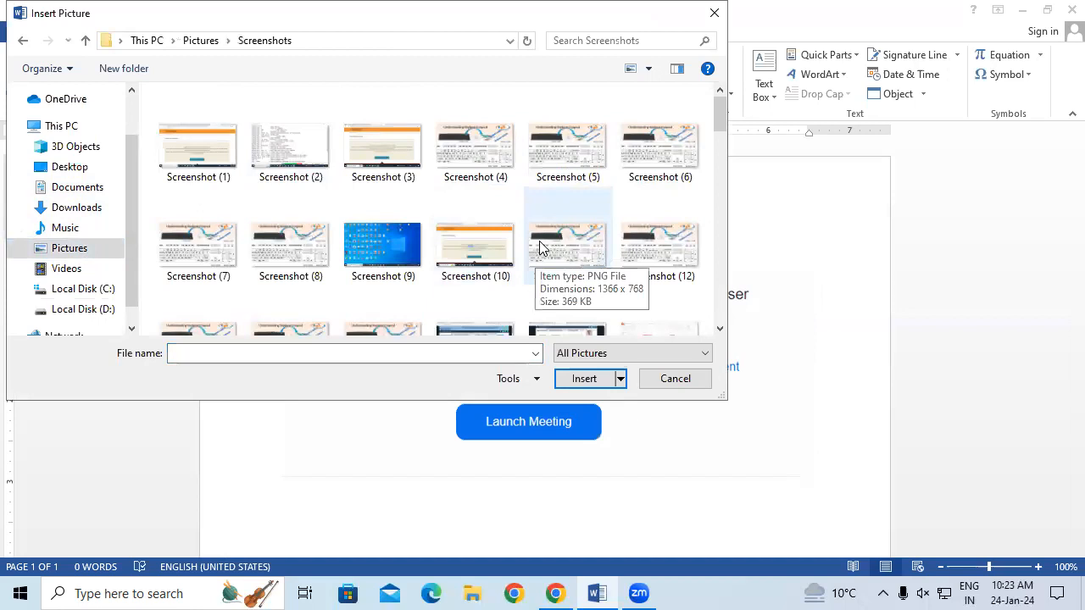
{"action": "left_click", "coordinate": [714, 12]}
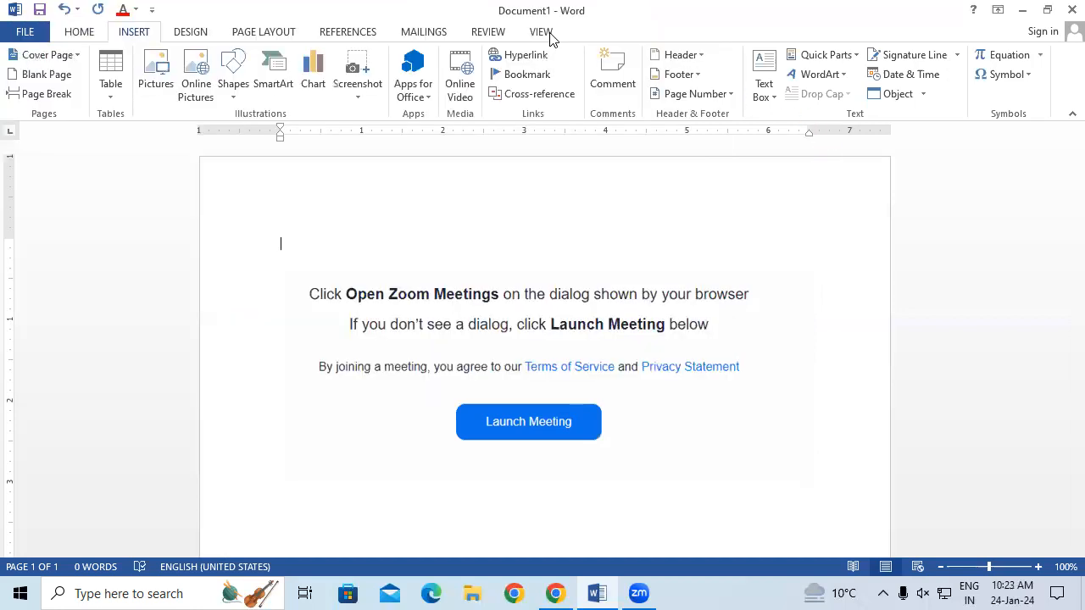
Step: Delete the Zoom page clipping from the document
{"action": "left_click", "coordinate": [584, 341]}
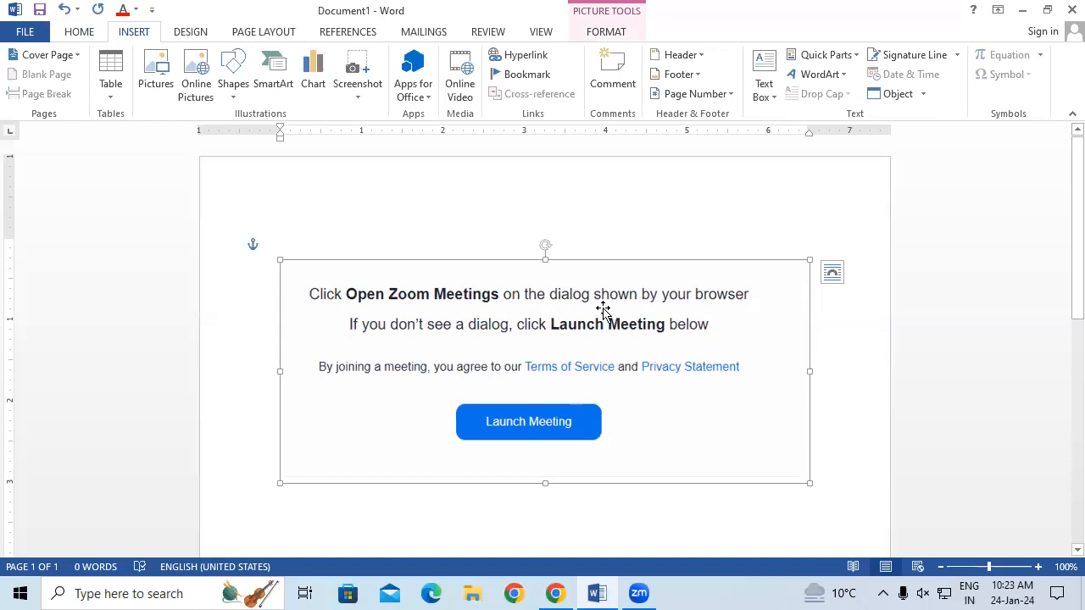
{"action": "key", "text": "Delete"}
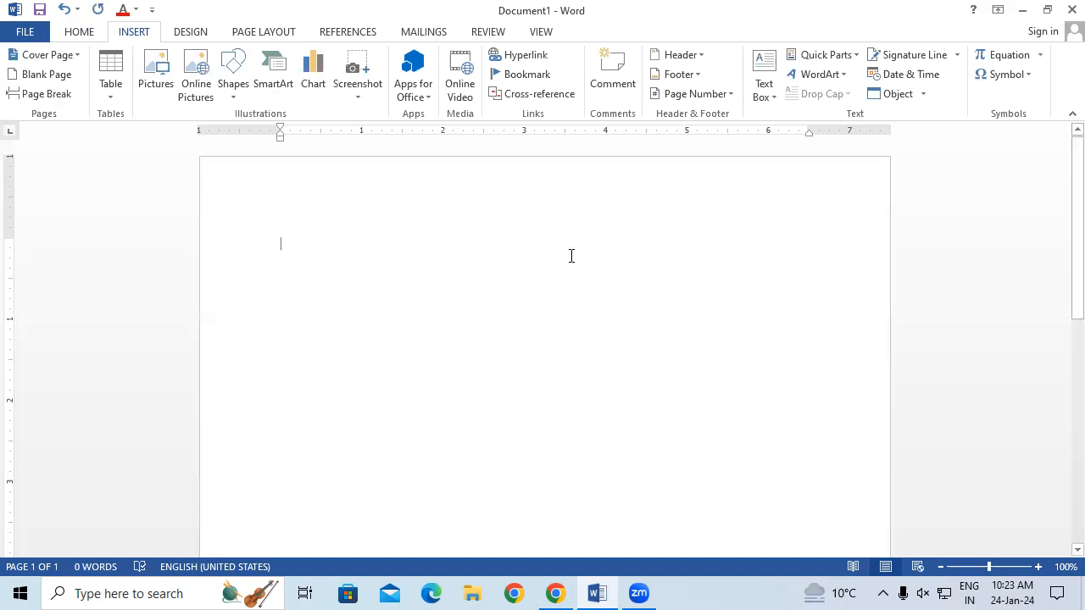
Step: Insert an online video by searching YouTube for "git education padrauna" and choosing the first result
{"action": "left_click", "coordinate": [458, 81]}
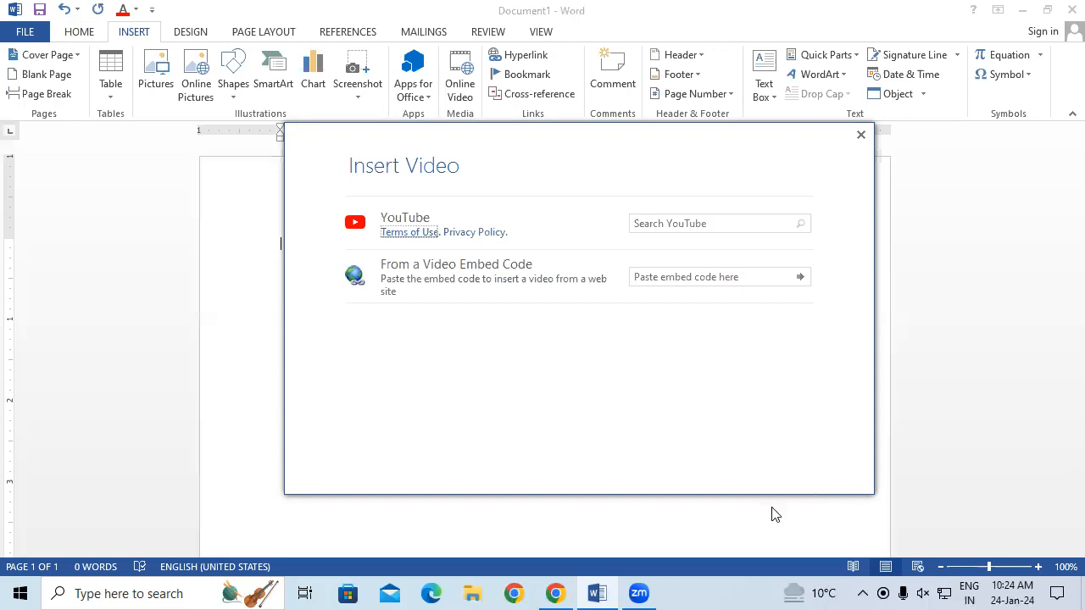
{"action": "left_click", "coordinate": [683, 223]}
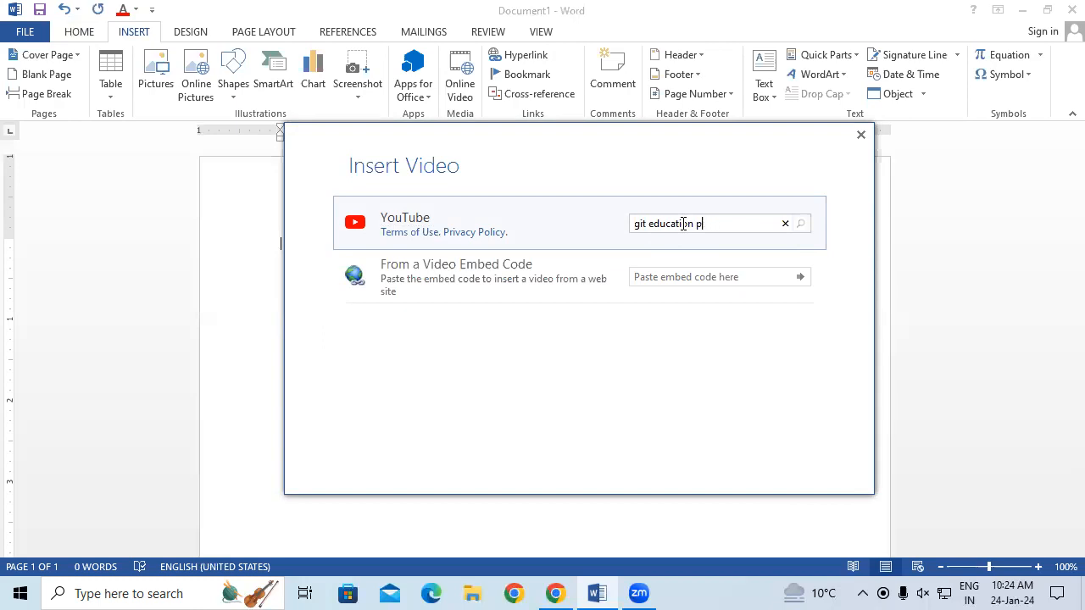
{"action": "type", "text": "auna"}
{"action": "key", "text": "Return"}
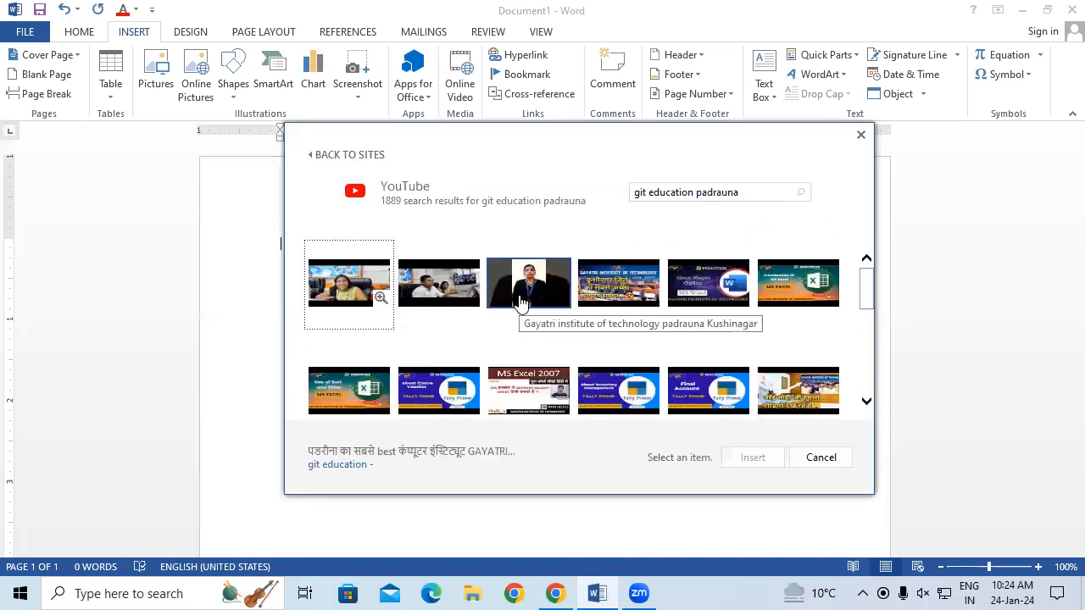
{"action": "left_click", "coordinate": [326, 283]}
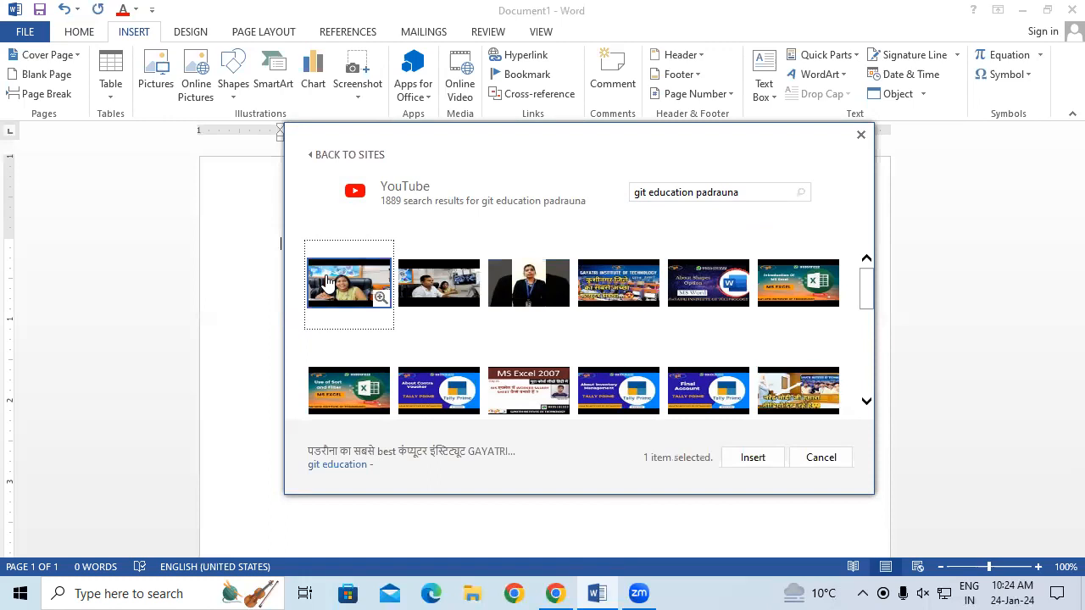
{"action": "left_click", "coordinate": [753, 459]}
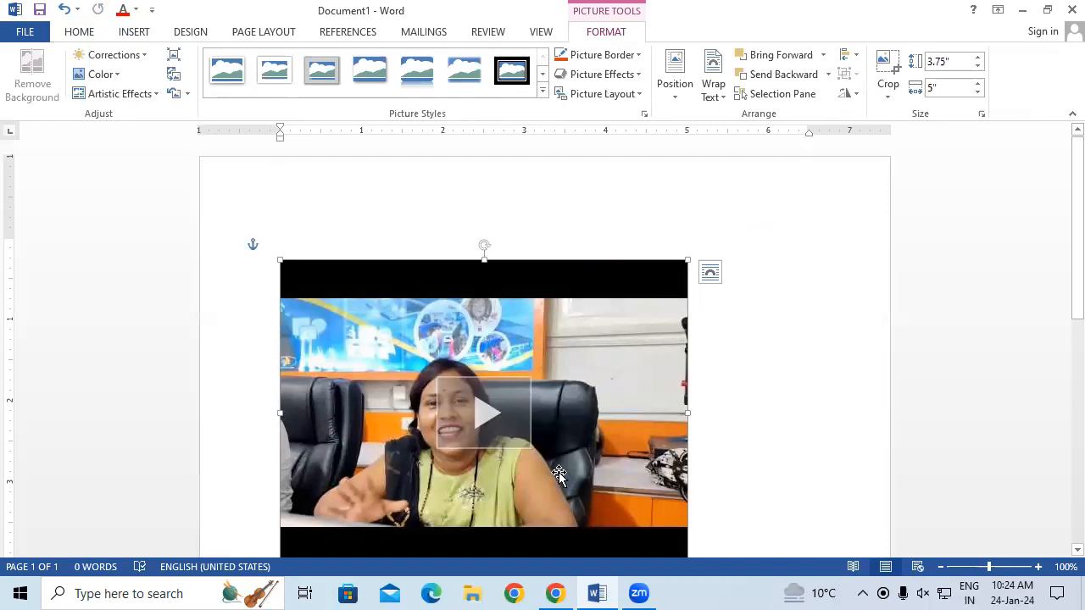
Step: Play the inserted video within the document and set its playback quality to 1080p
{"action": "left_click", "coordinate": [481, 436]}
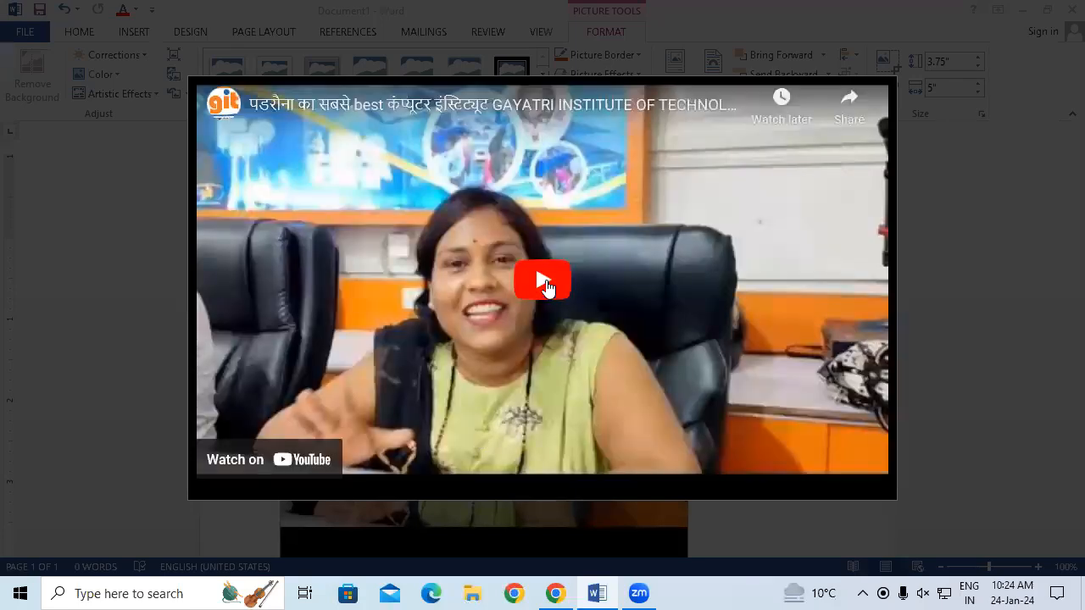
{"action": "left_click", "coordinate": [546, 288]}
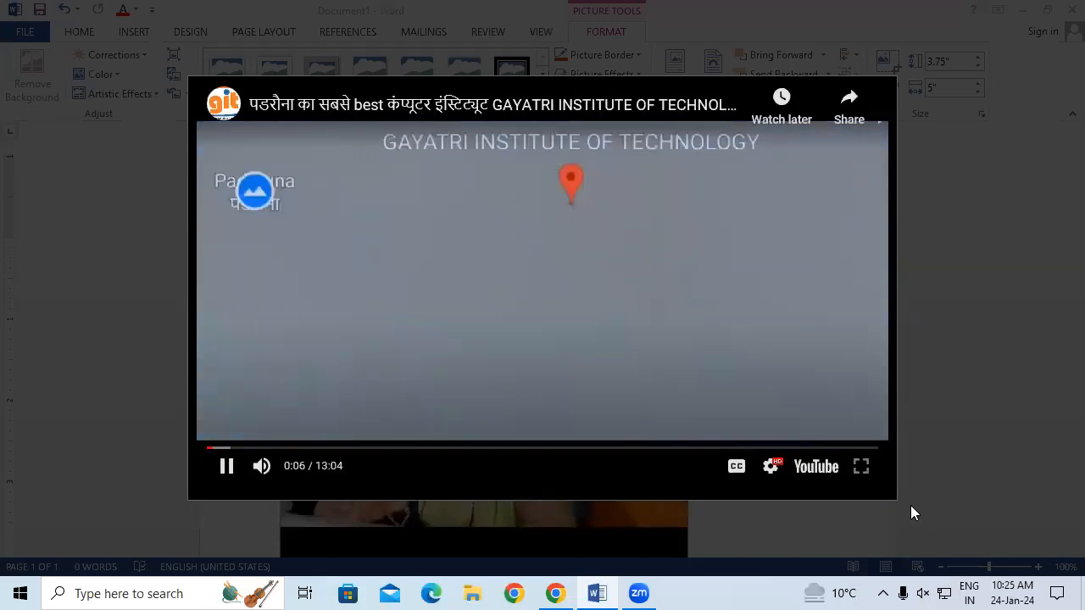
{"action": "left_click", "coordinate": [773, 468]}
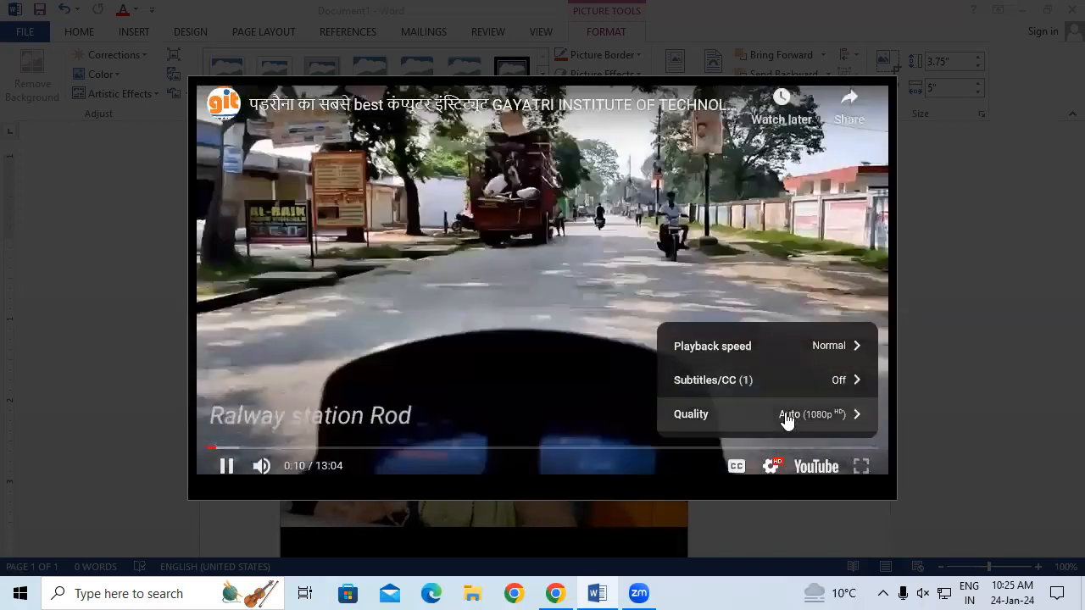
{"action": "left_click", "coordinate": [787, 415]}
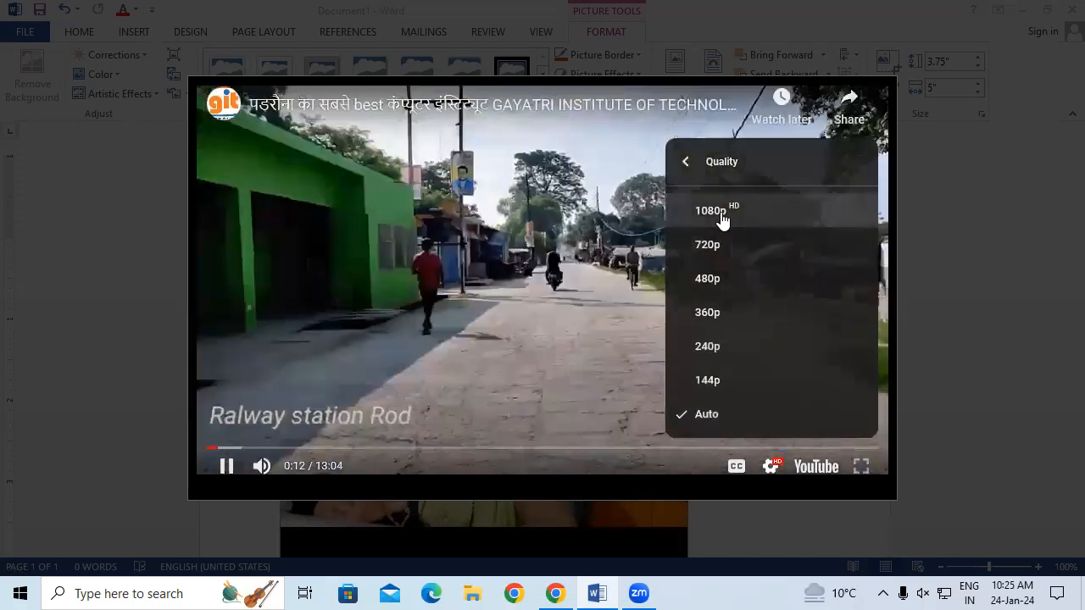
{"action": "left_click", "coordinate": [721, 212]}
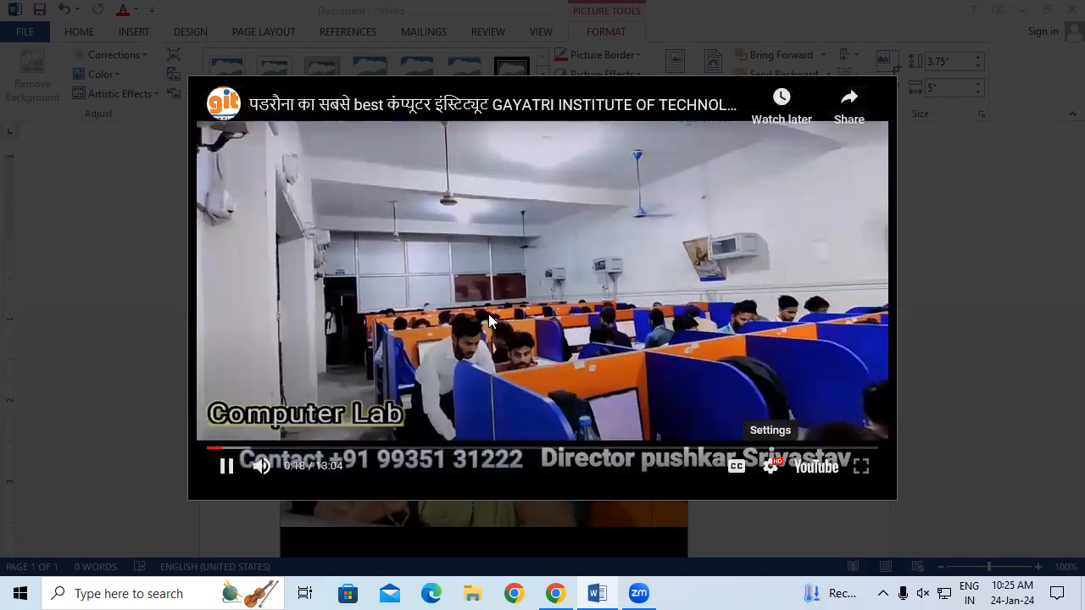
Step: Watch parts of the playing video by skipping forward in stages to about 4:16
{"action": "left_click", "coordinate": [291, 451]}
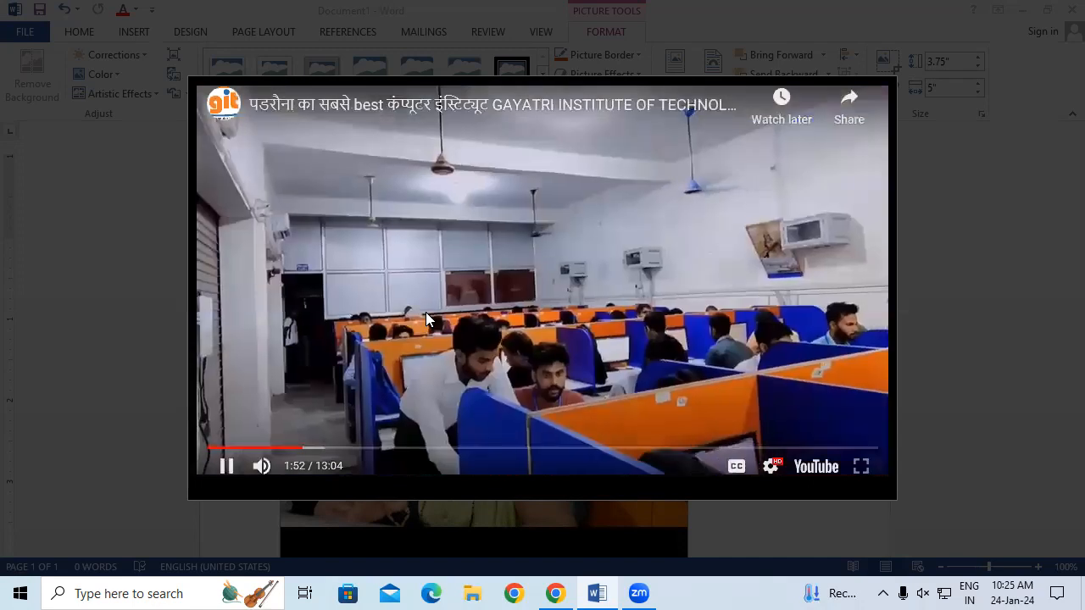
{"action": "left_click", "coordinate": [327, 448]}
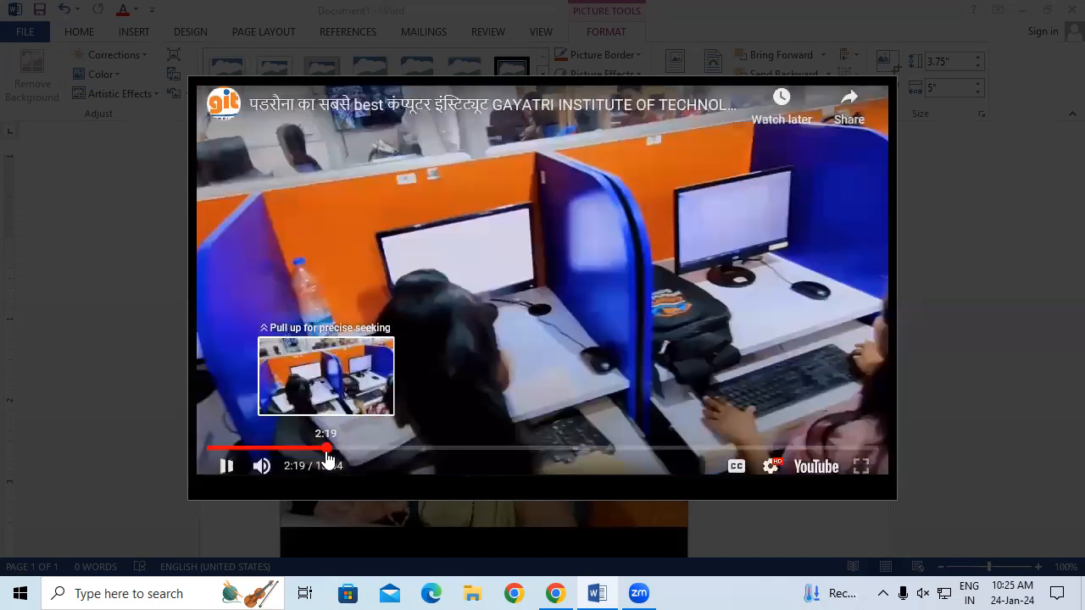
{"action": "left_click", "coordinate": [370, 448]}
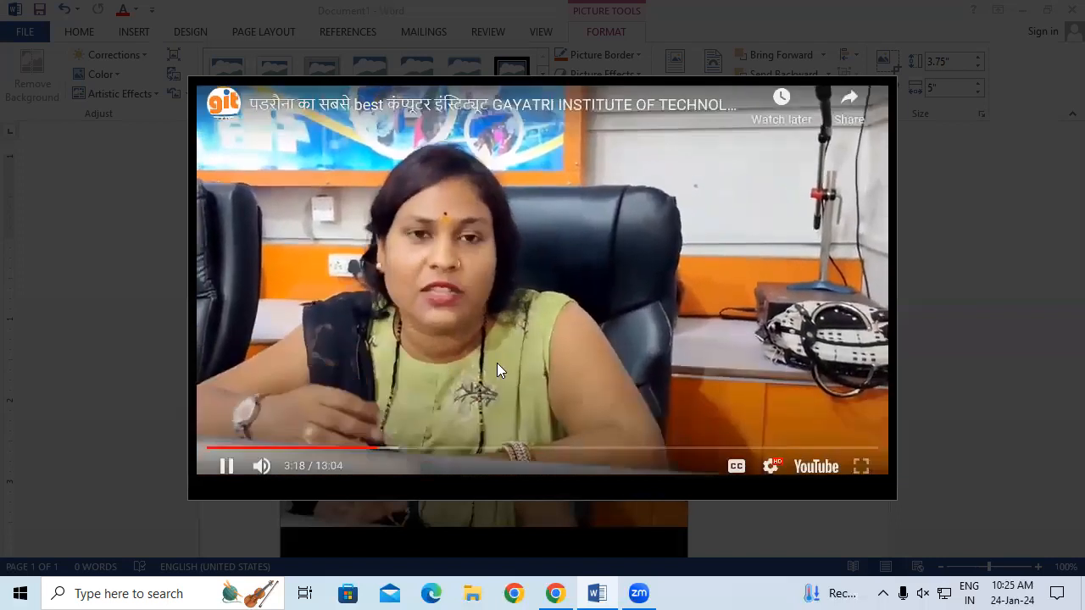
{"action": "left_click", "coordinate": [405, 449]}
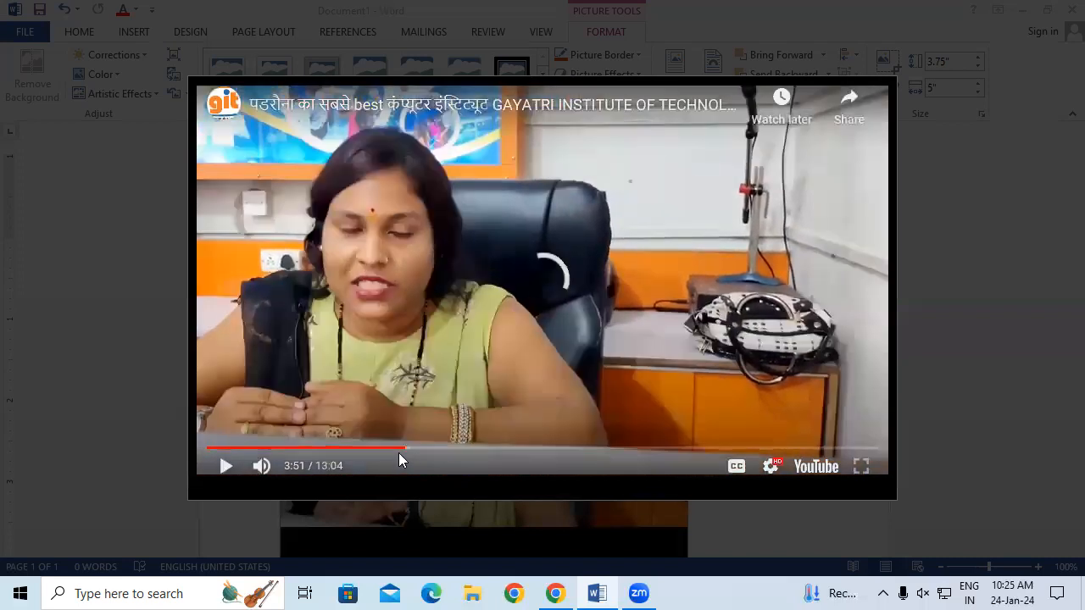
{"action": "left_click", "coordinate": [225, 466]}
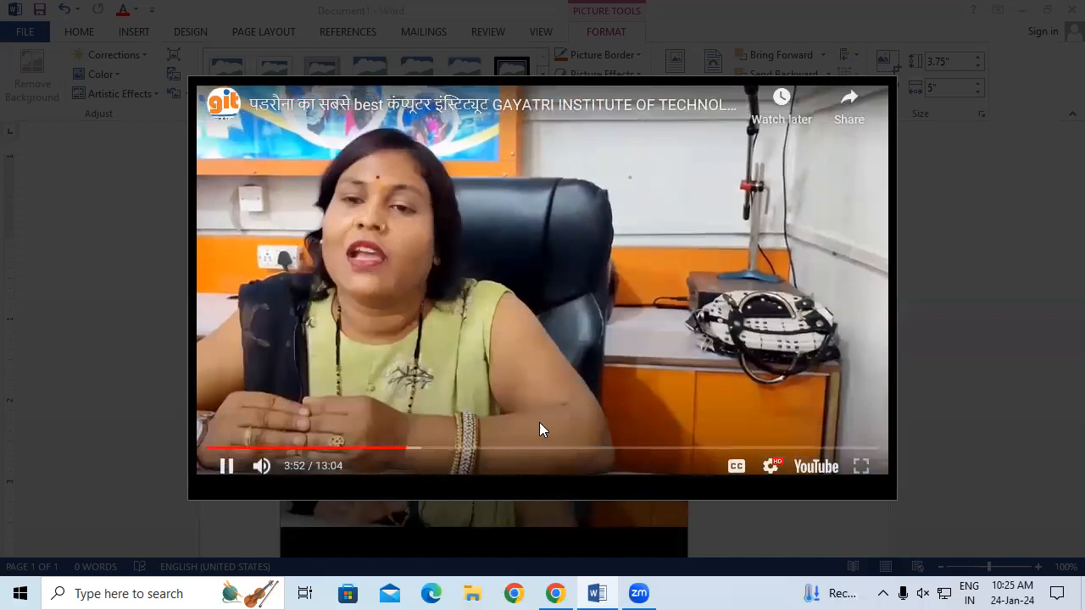
{"action": "left_click", "coordinate": [426, 449]}
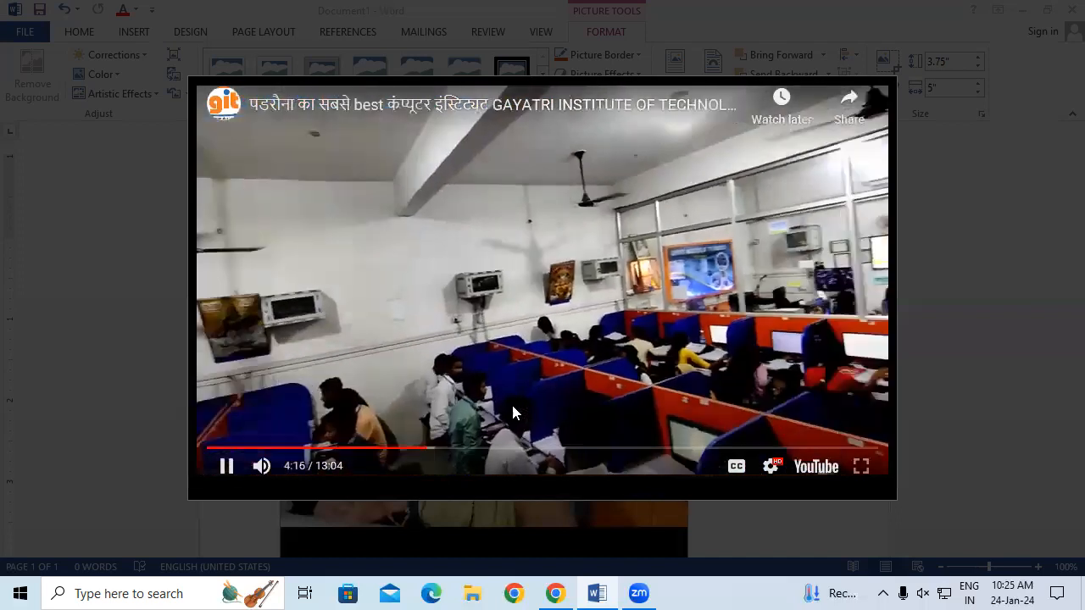
Step: Watch further parts of the video by skipping forward in stages to about 6:27, pausing and resuming playback
{"action": "left_click_drag", "start_coordinate": [447, 450], "coordinate": [444, 453]}
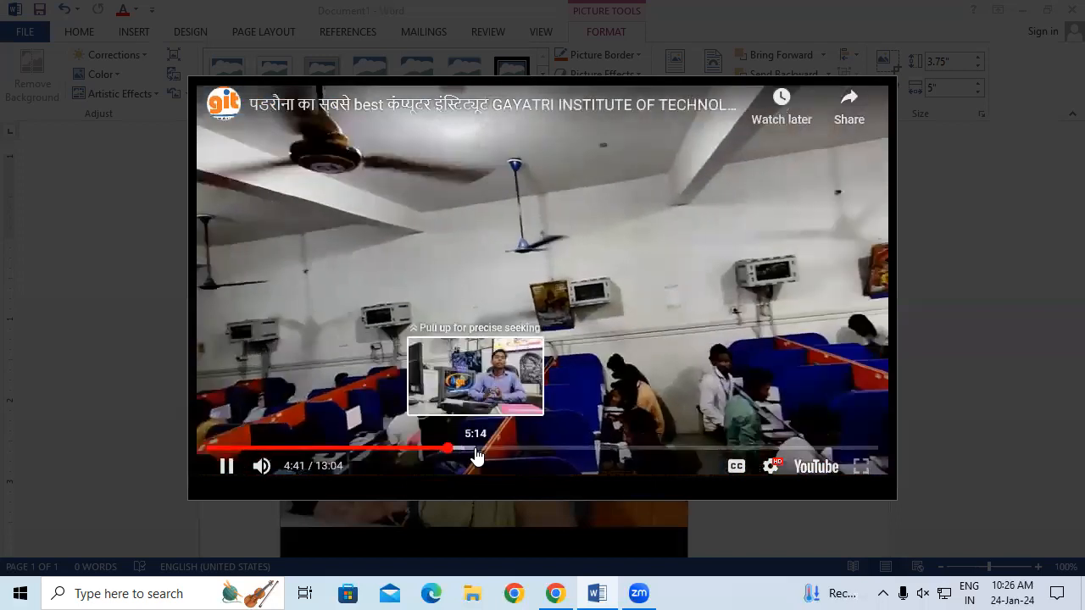
{"action": "left_click_drag", "start_coordinate": [476, 452], "coordinate": [478, 453]}
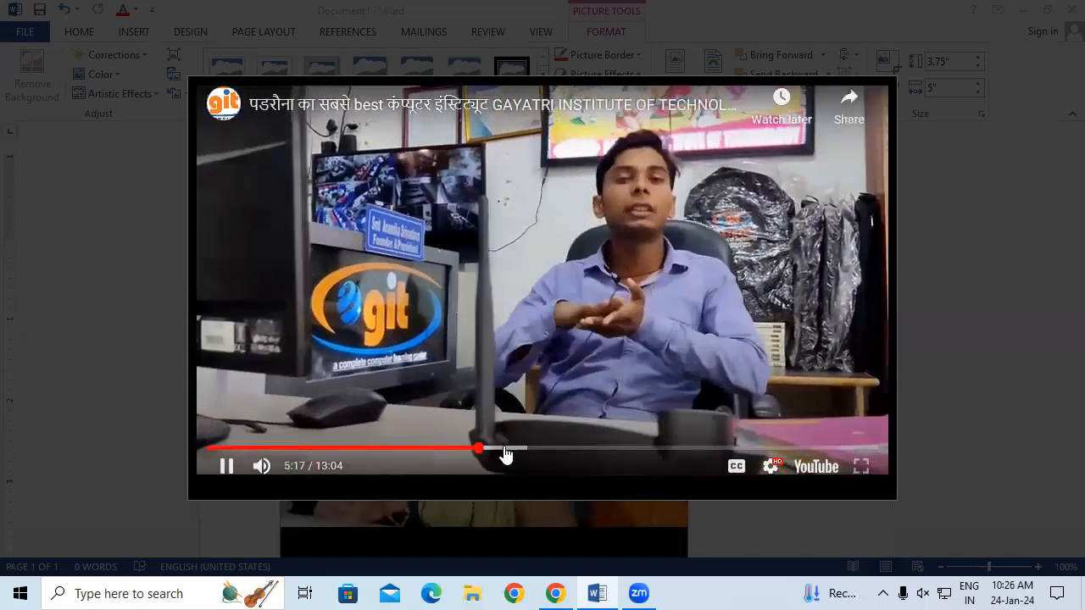
{"action": "left_click_drag", "start_coordinate": [506, 453], "coordinate": [505, 455]}
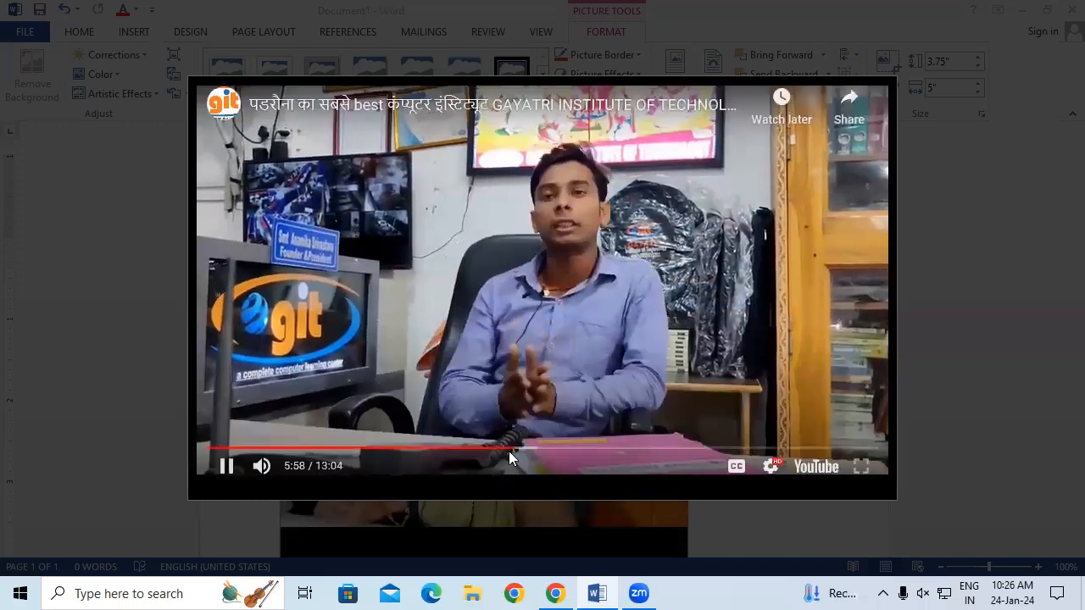
{"action": "left_click", "coordinate": [529, 449]}
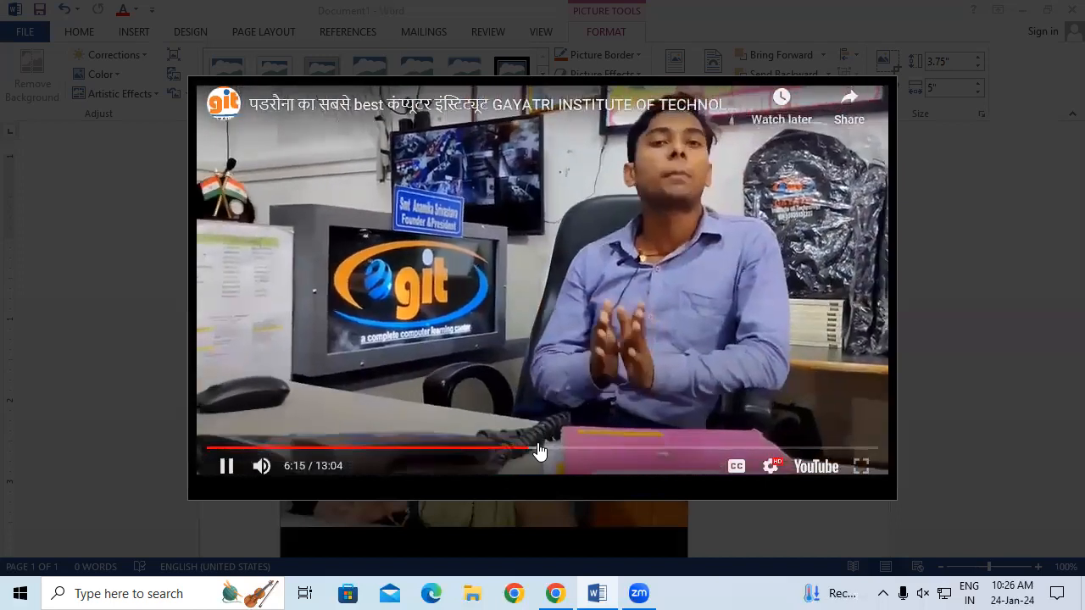
{"action": "left_click", "coordinate": [539, 449]}
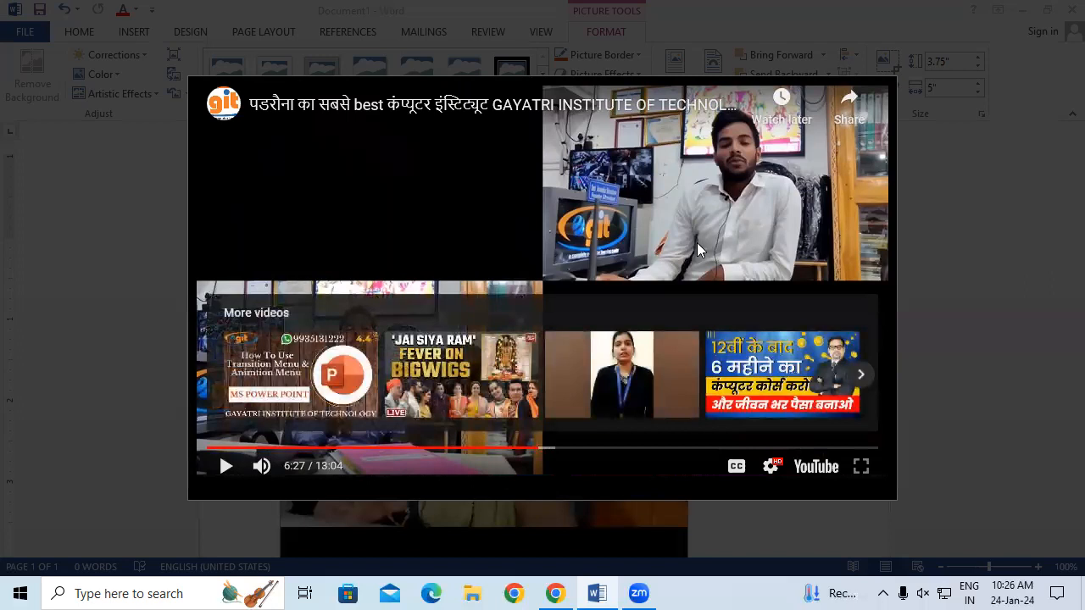
{"action": "left_click", "coordinate": [225, 468]}
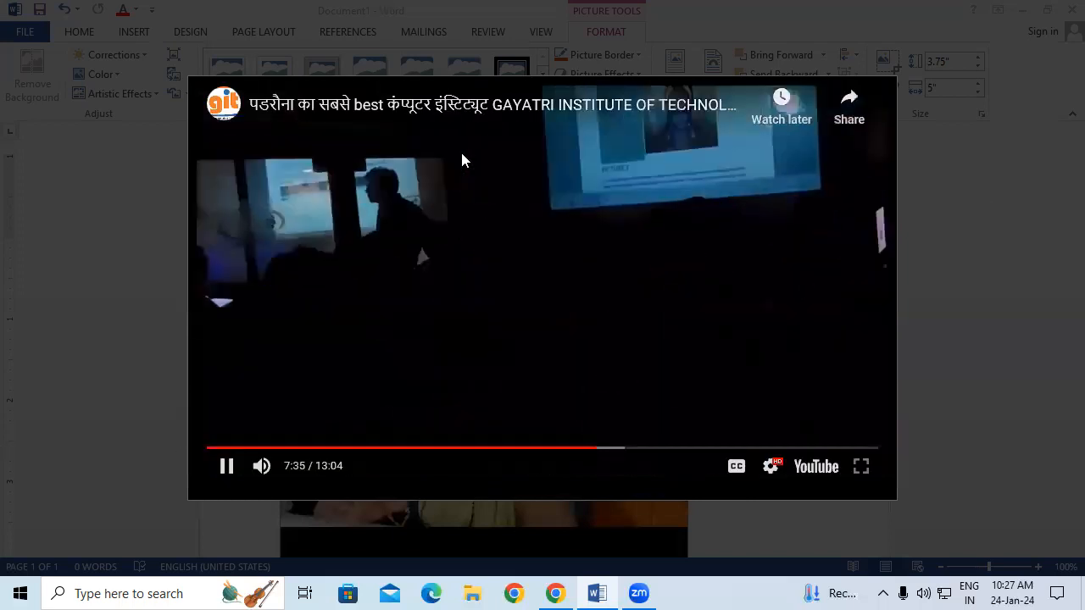
Step: Close the video player and delete the inserted online video from the document
{"action": "key", "text": "Escape"}
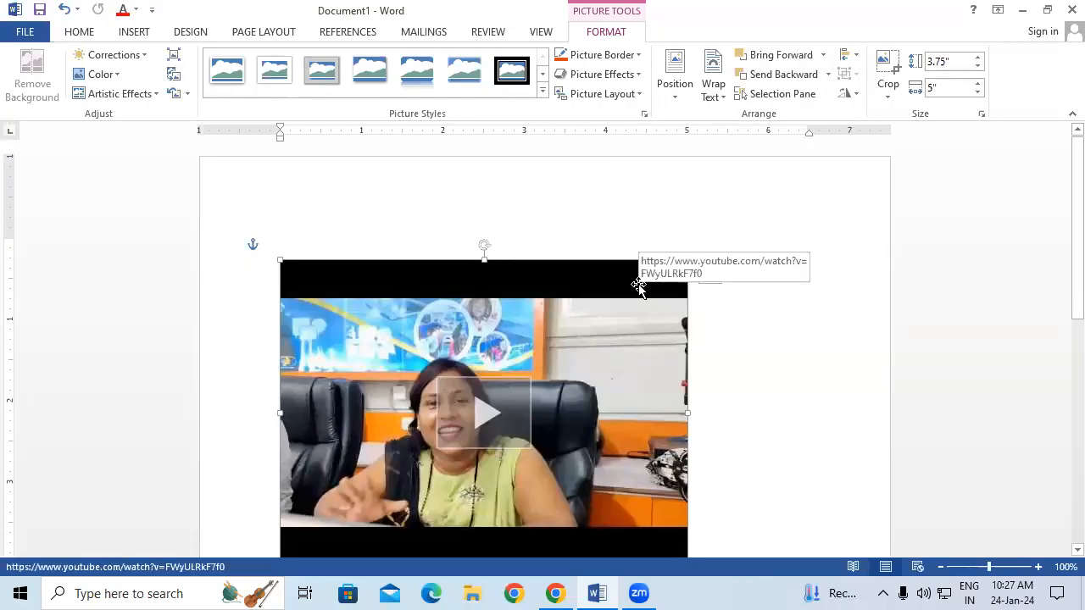
{"action": "key", "text": "Delete"}
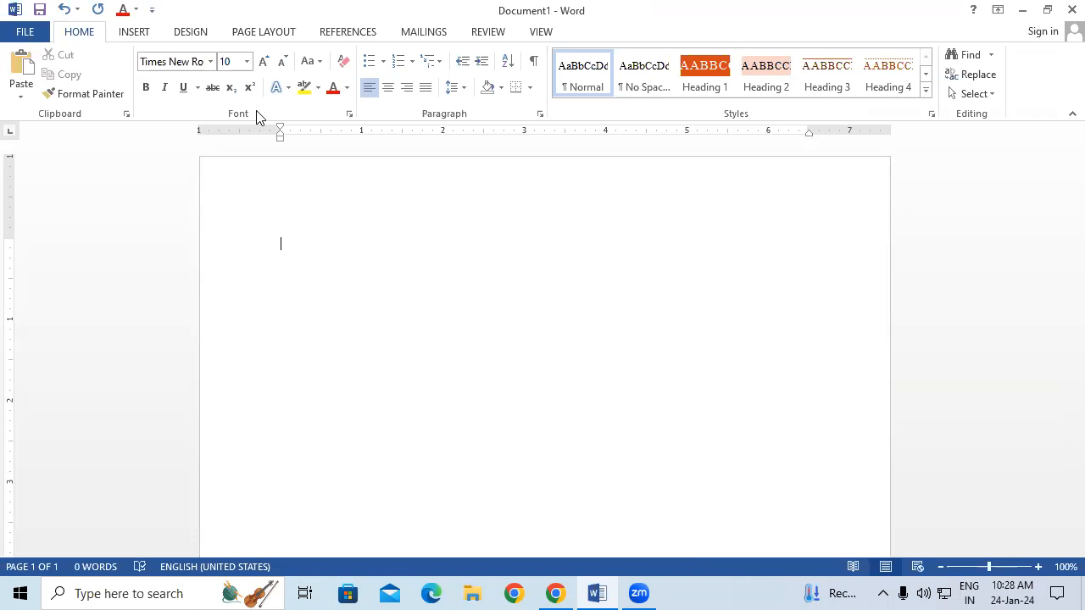
{"action": "left_click", "coordinate": [142, 32]}
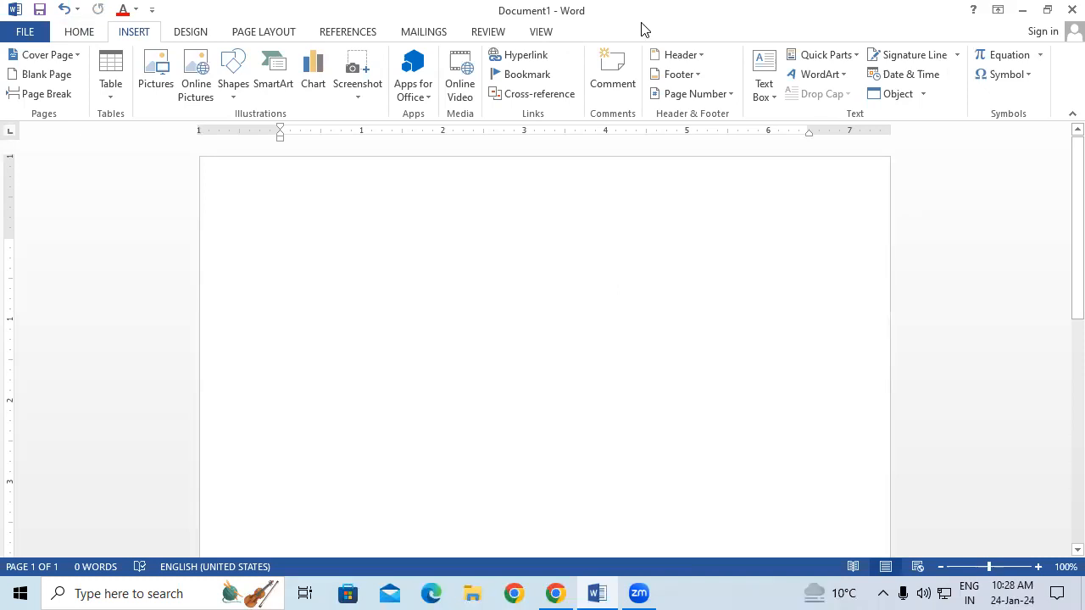
Step: Switch to Chrome, search Google for "git padrauna" and open the GIT - Padrauna website
{"action": "key", "text": "alt+Tab"}
{"action": "type", "text": "git"}
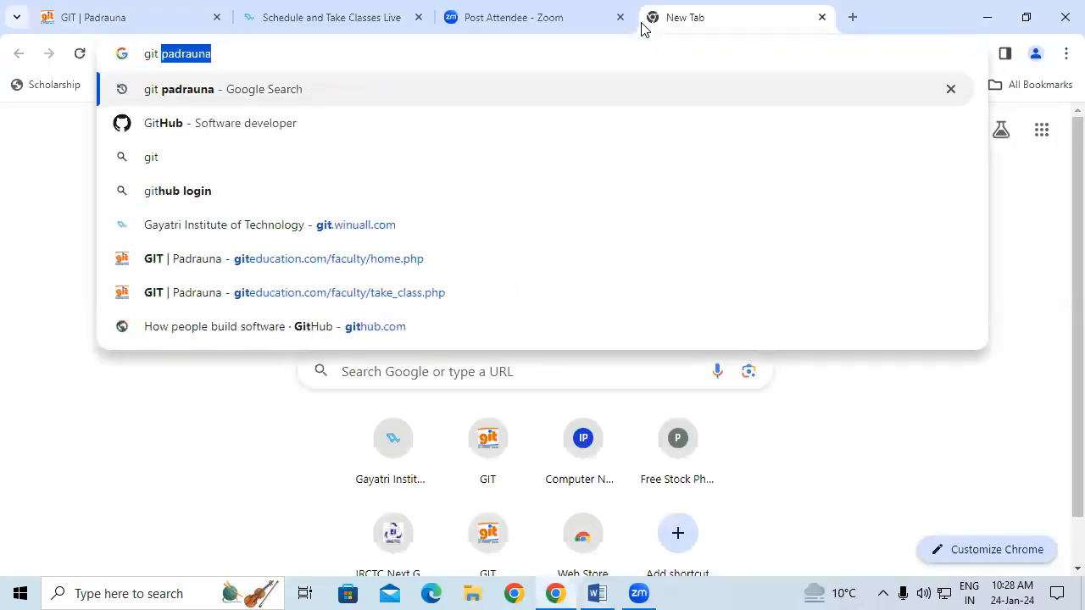
{"action": "key", "text": "Return"}
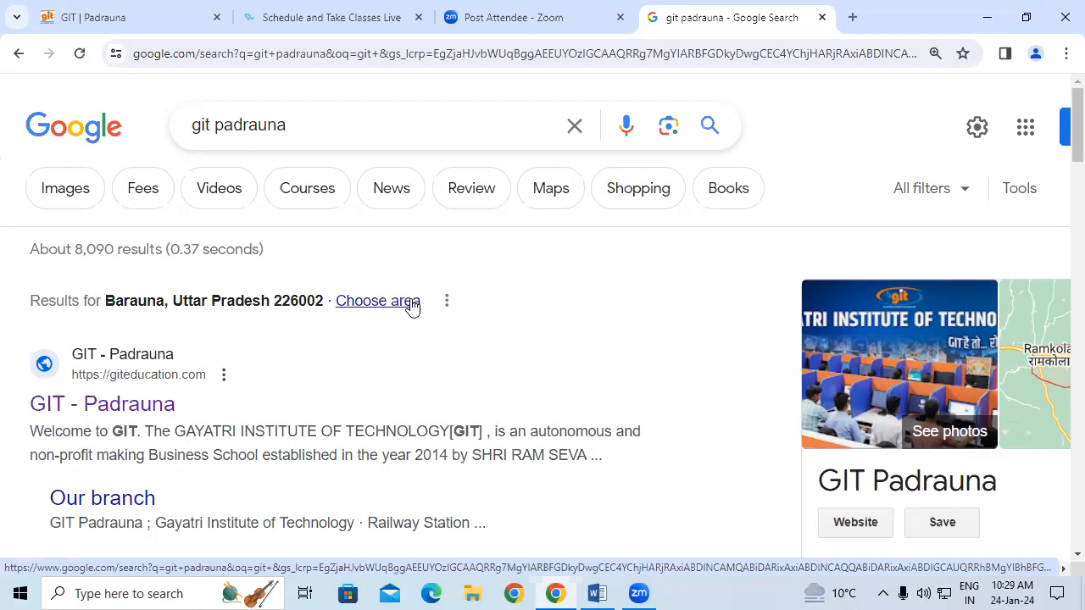
{"action": "left_click", "coordinate": [90, 407]}
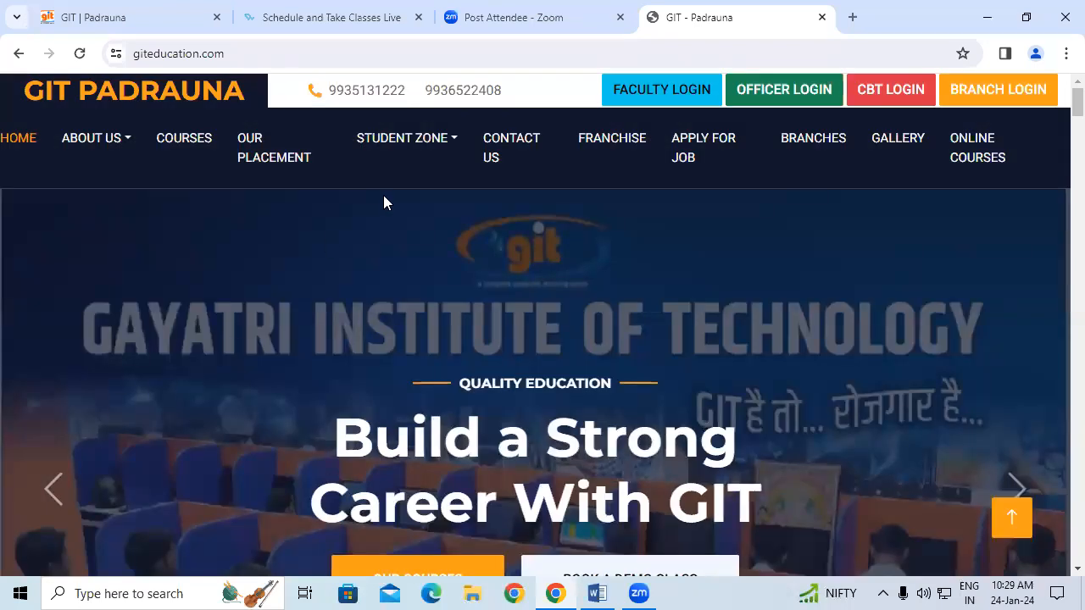
Step: View the website links on the Student Zone's Usefull Website Links page, and close that browser tab
{"action": "mouse_move", "coordinate": [446, 138]}
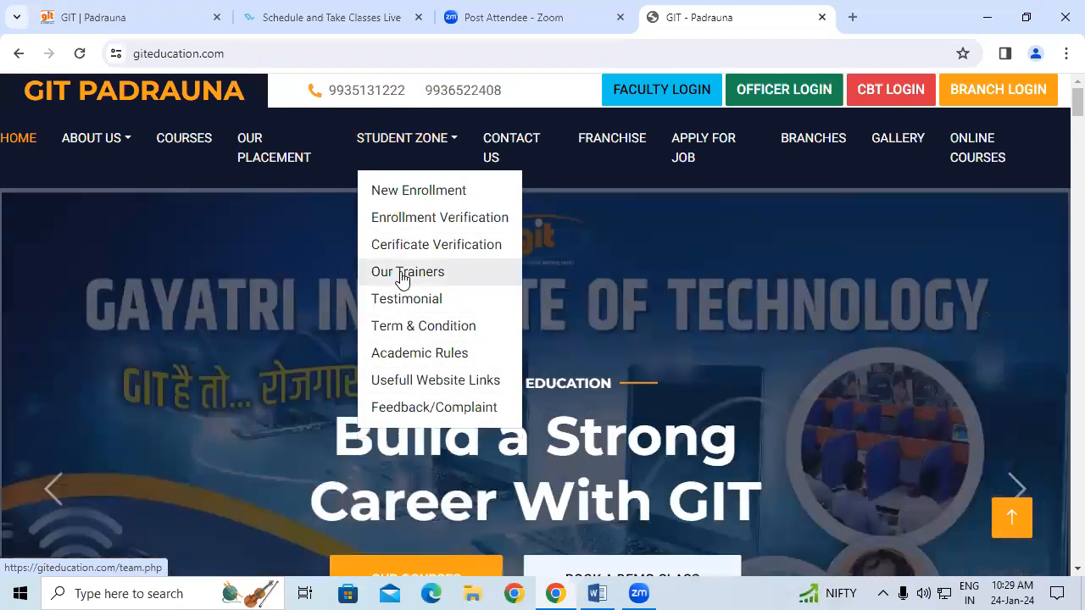
{"action": "left_click", "coordinate": [418, 388]}
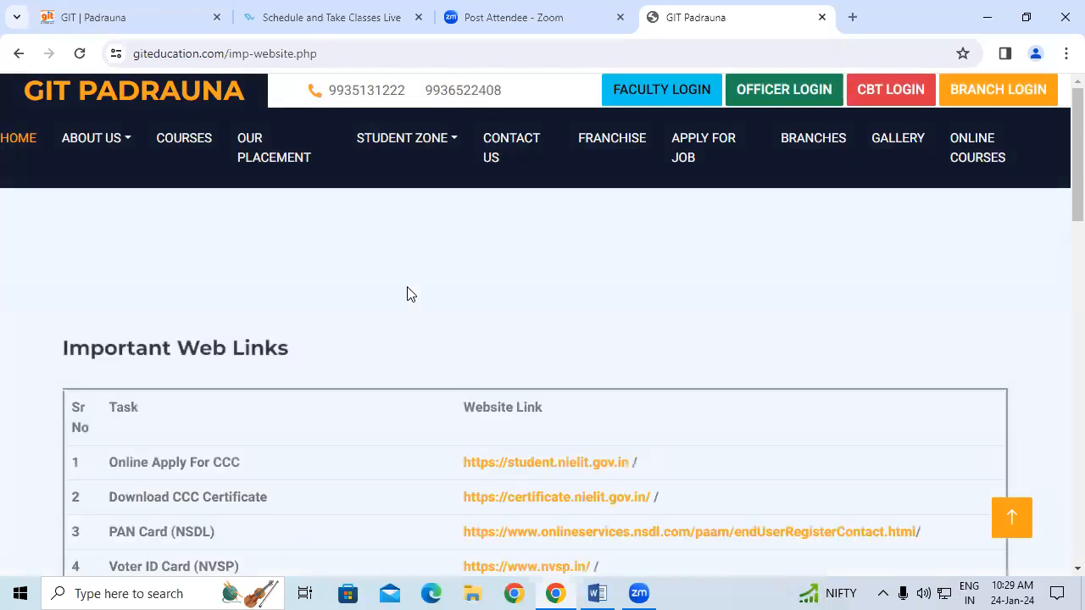
{"action": "scroll", "coordinate": [407, 294], "scroll_direction": "down", "scroll_amount": 1}
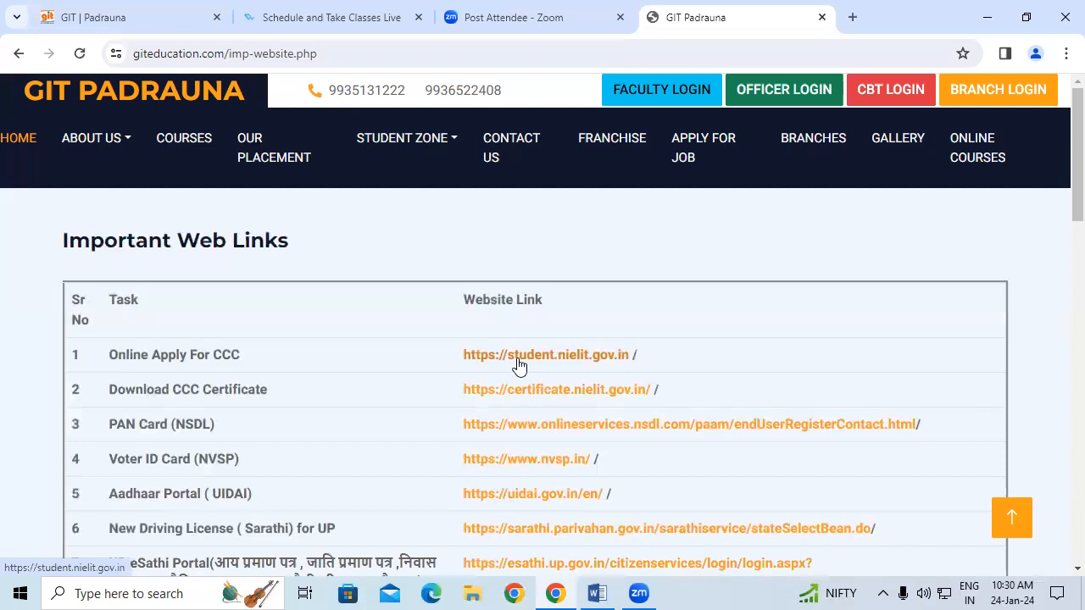
{"action": "left_click", "coordinate": [822, 17]}
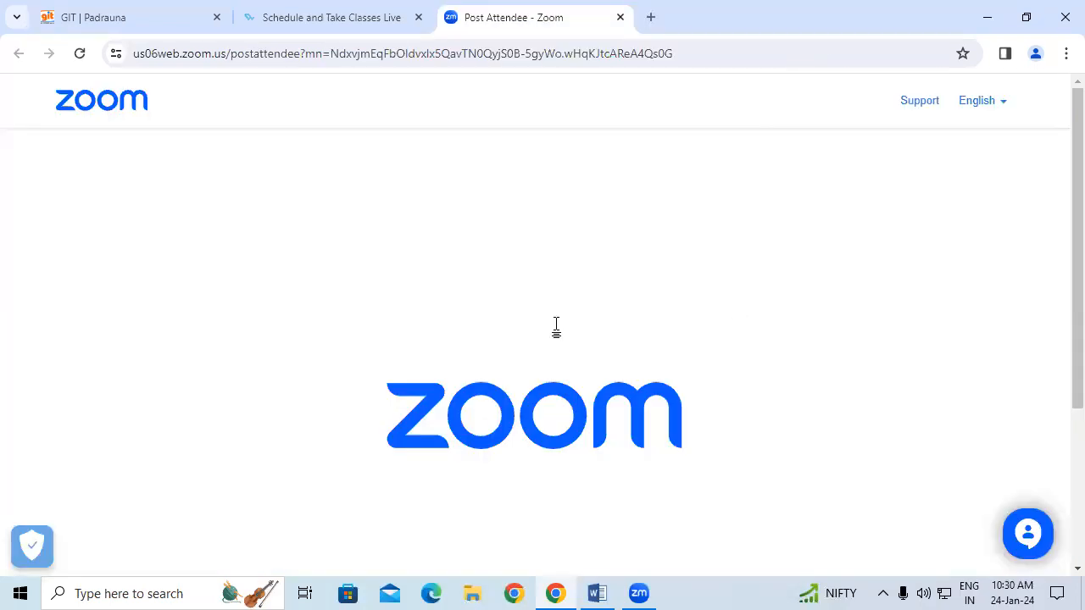
Step: Switch back to Word and insert a hyperlink to the existing workbook Book1.xlsx in the Documents folder
{"action": "key", "text": "alt+Tab"}
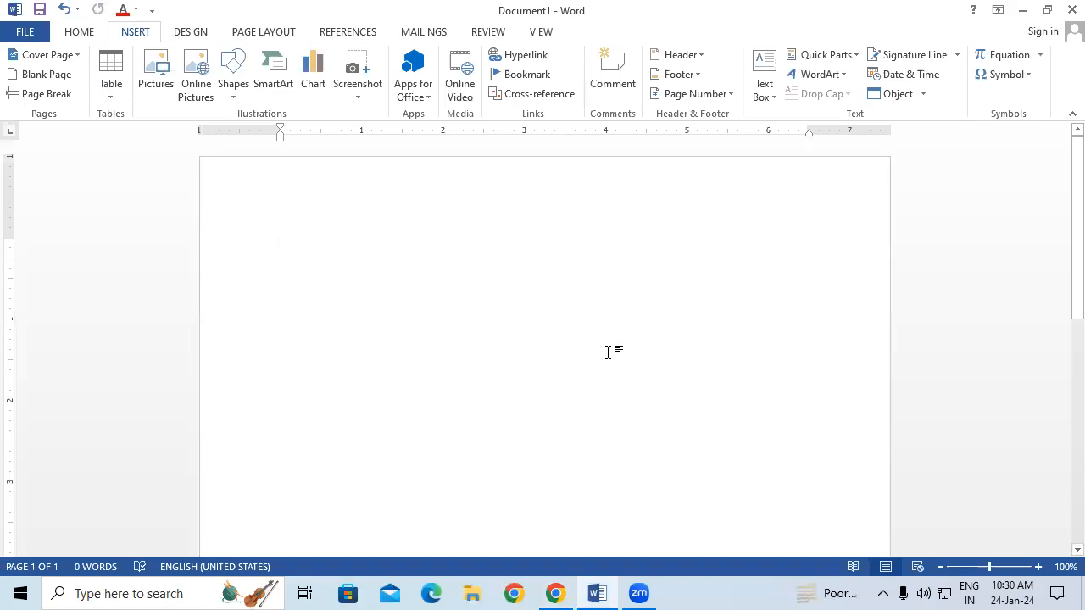
{"action": "key", "text": "ctrl+k"}
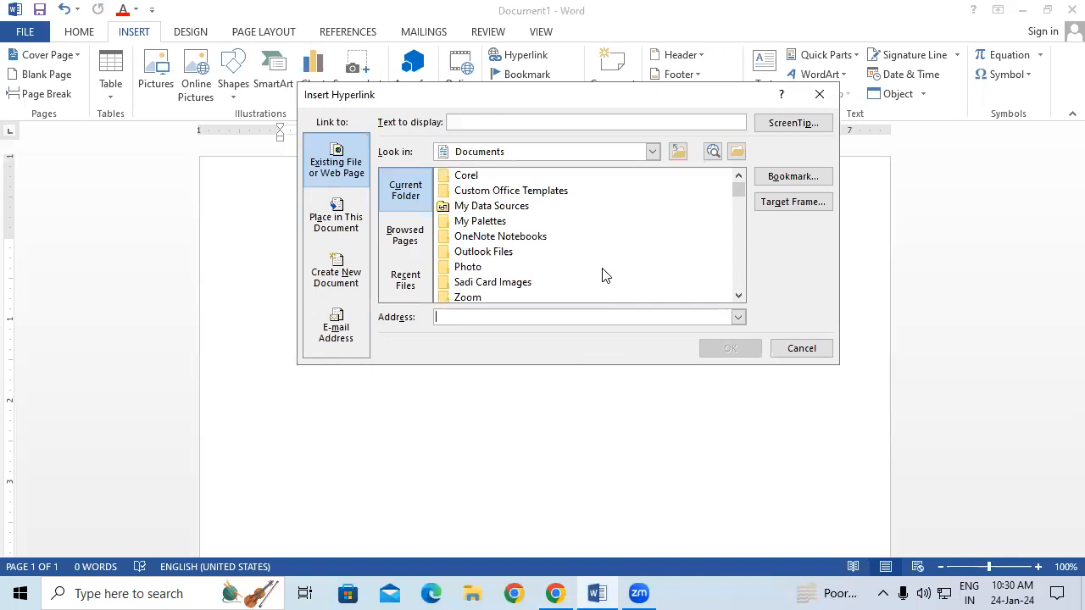
{"action": "scroll", "coordinate": [601, 273], "scroll_direction": "down", "scroll_amount": 3}
{"action": "scroll", "coordinate": [601, 273], "scroll_direction": "down", "scroll_amount": 2}
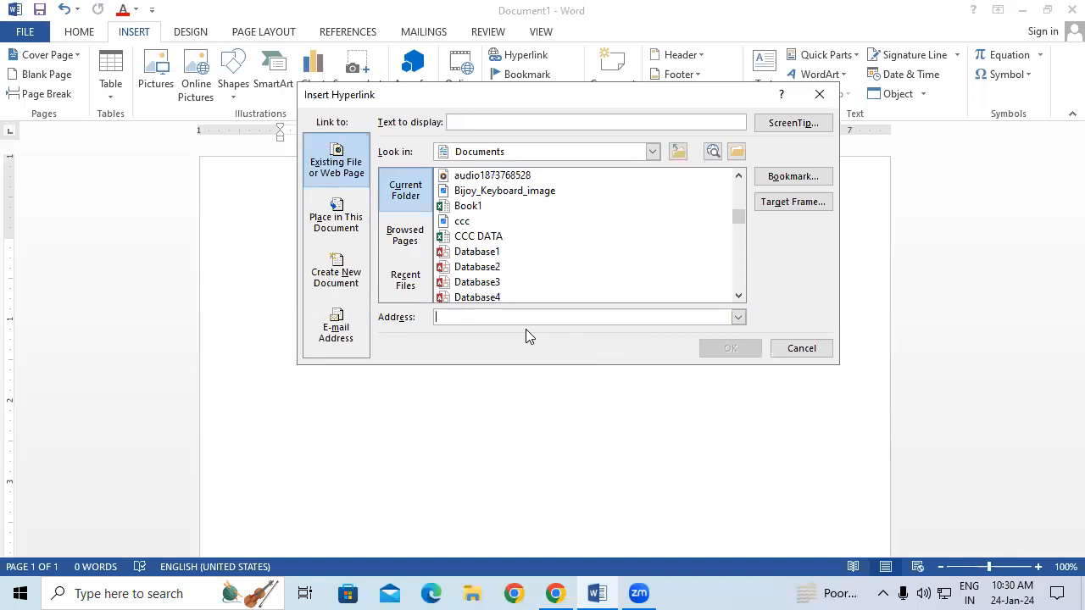
{"action": "left_click", "coordinate": [484, 207]}
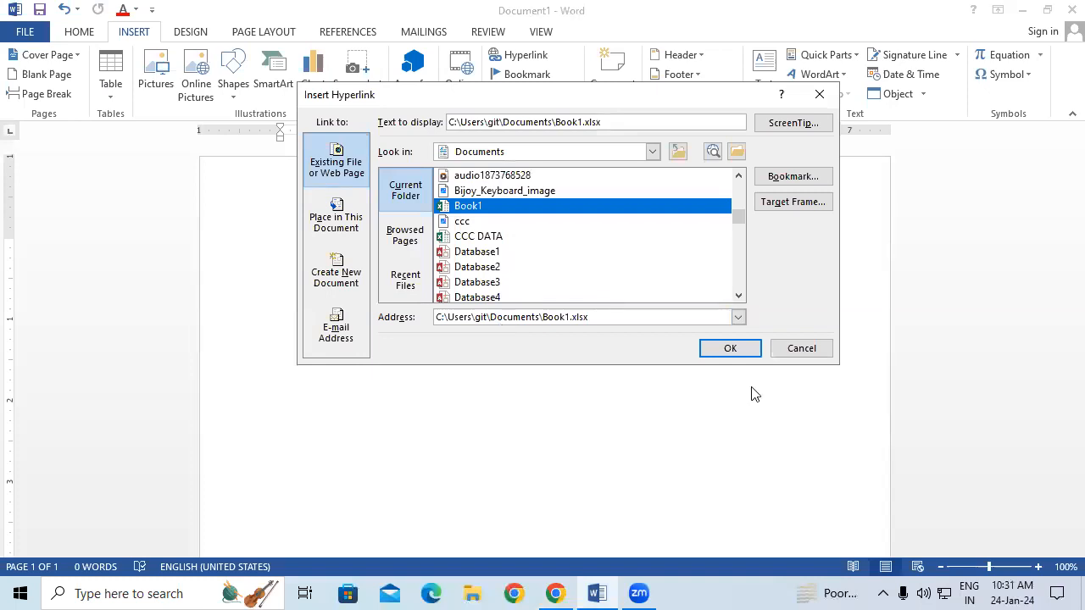
{"action": "left_click", "coordinate": [733, 348]}
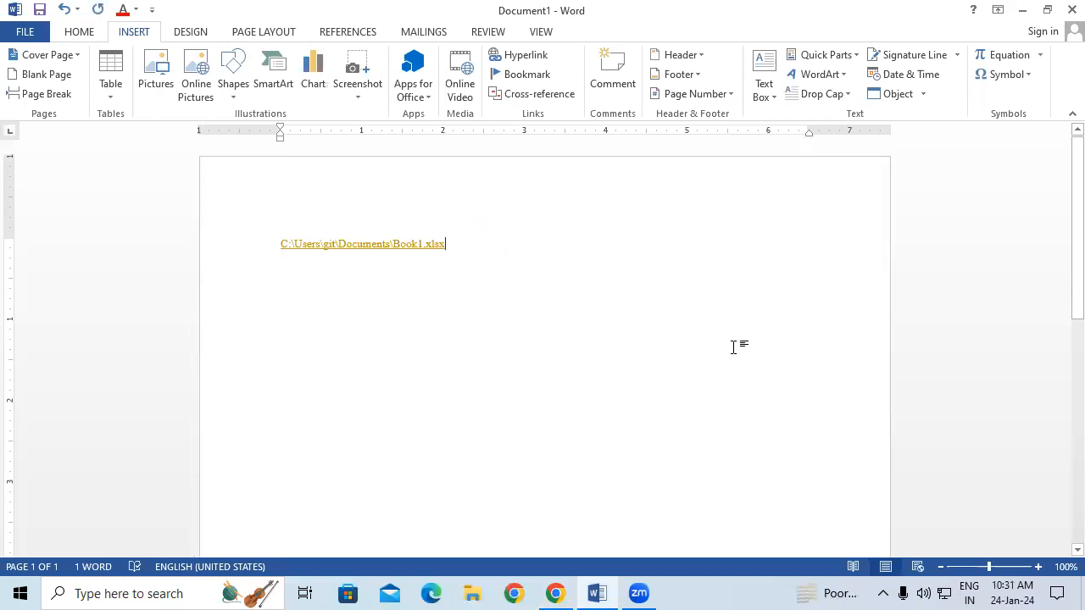
Step: Enlarge the Book1.xlsx hyperlink text by four font size increments
{"action": "key", "text": "shift+Home"}
{"action": "key", "text": "ctrl+shift+period"}
{"action": "key", "text": "ctrl+shift+period"}
{"action": "key", "text": "ctrl+shift+period"}
{"action": "key", "text": "ctrl+shift+period"}
{"action": "key", "text": "End"}
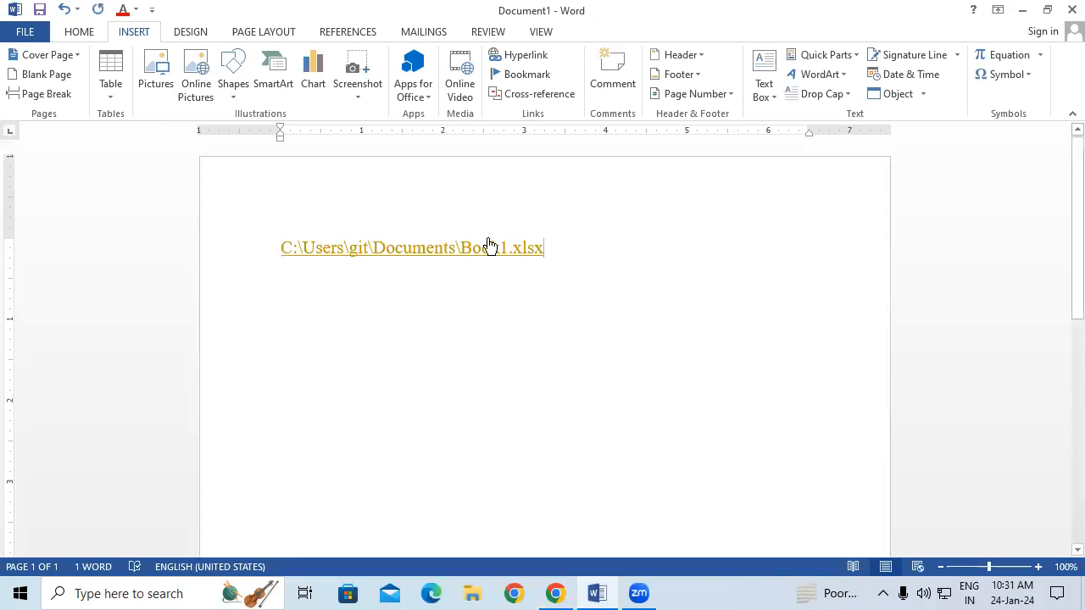
Step: Follow the hyperlink to open the Book1 workbook in Excel, accepting the security notice, and close the workbook
{"action": "left_click", "coordinate": [489, 246], "text": "ctrl"}
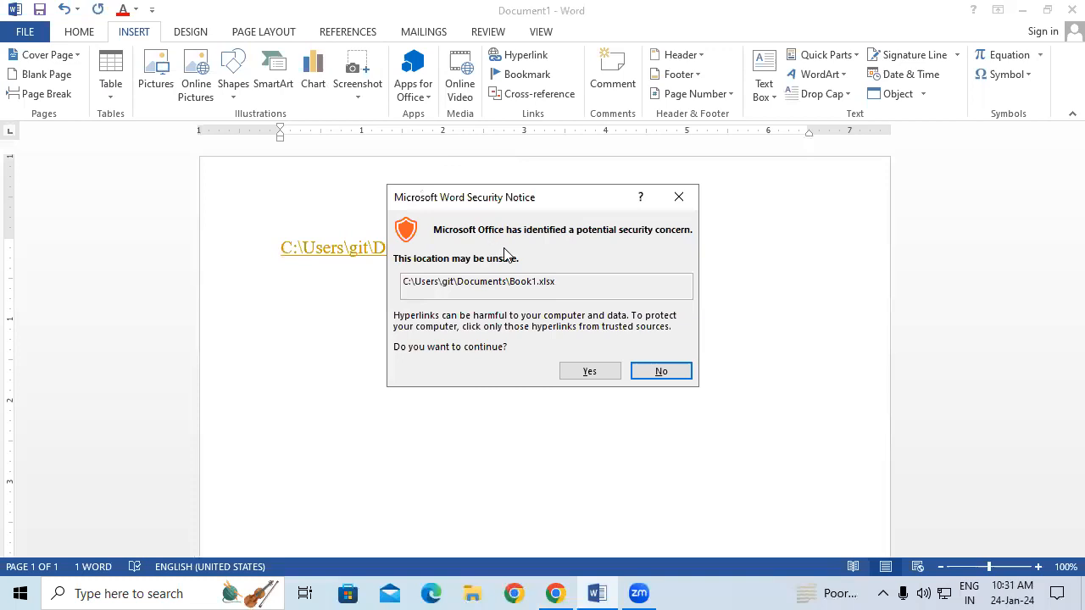
{"action": "left_click", "coordinate": [591, 373]}
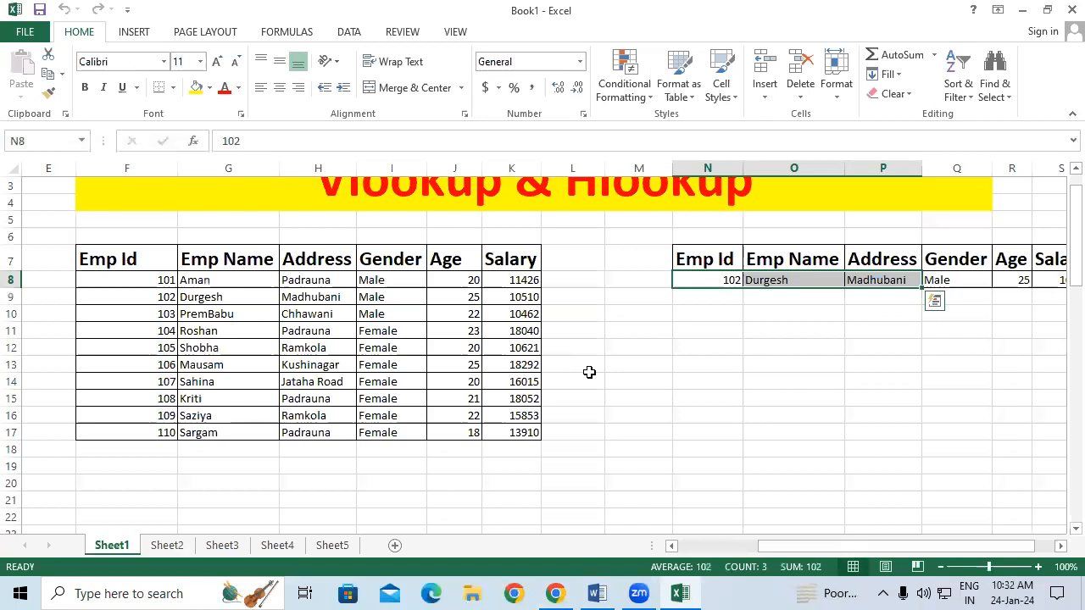
{"action": "left_click", "coordinate": [1069, 9]}
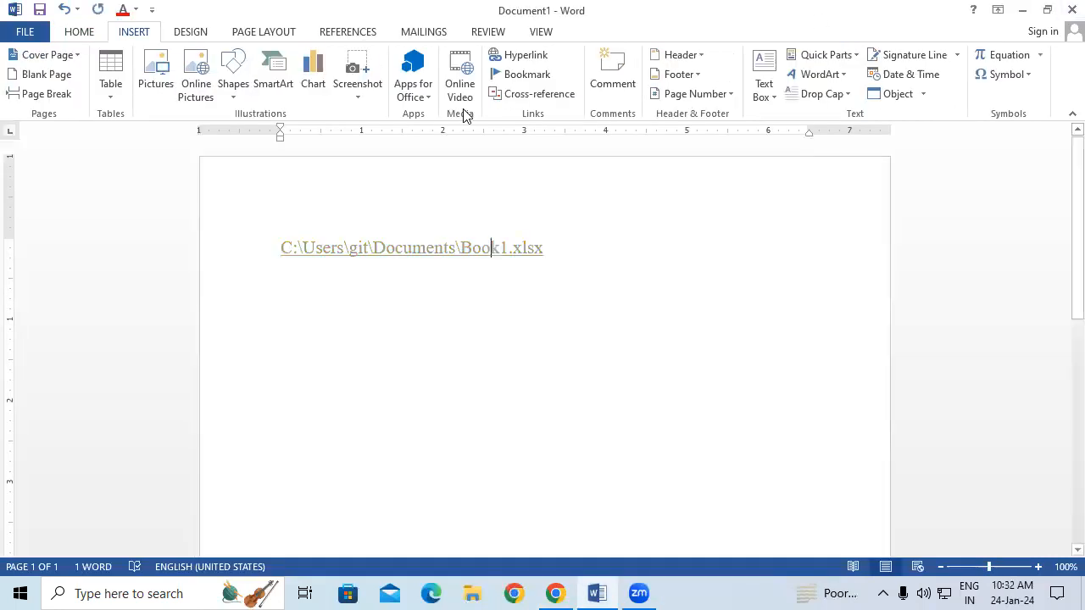
Step: Replace the Book1.xlsx hyperlink with a hyperlink to the Word file CV 2023.docx in the Music folder
{"action": "key", "text": "ctrl+a"}
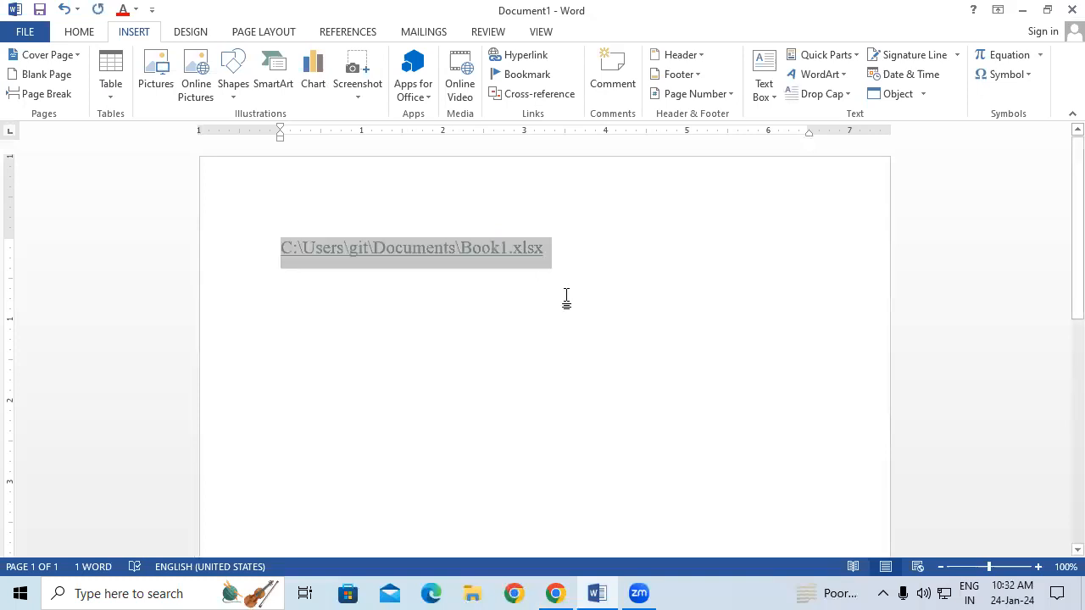
{"action": "key", "text": "Delete"}
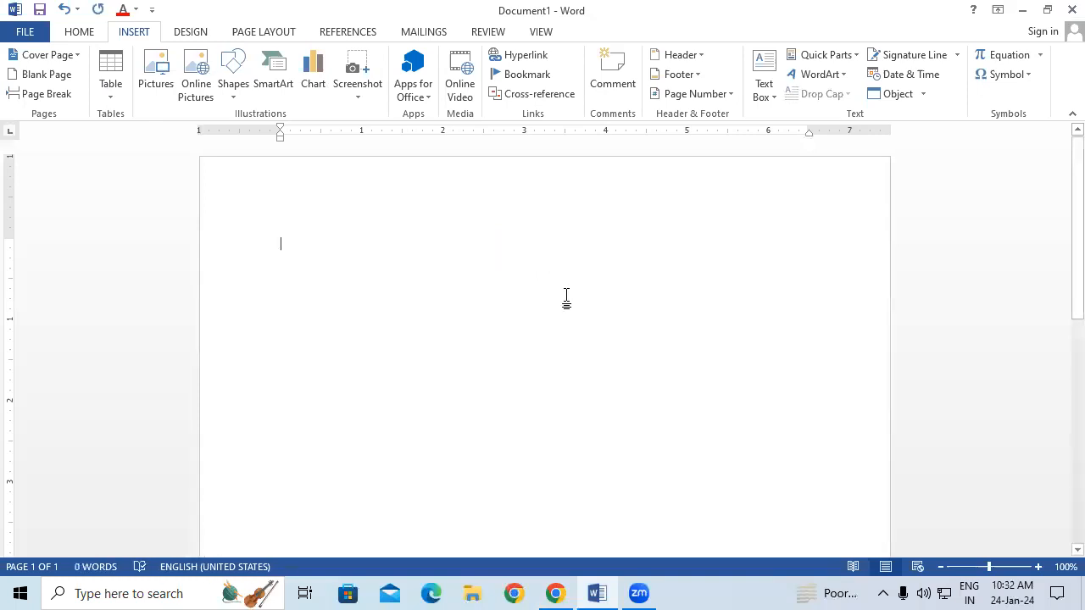
{"action": "key", "text": "ctrl+k"}
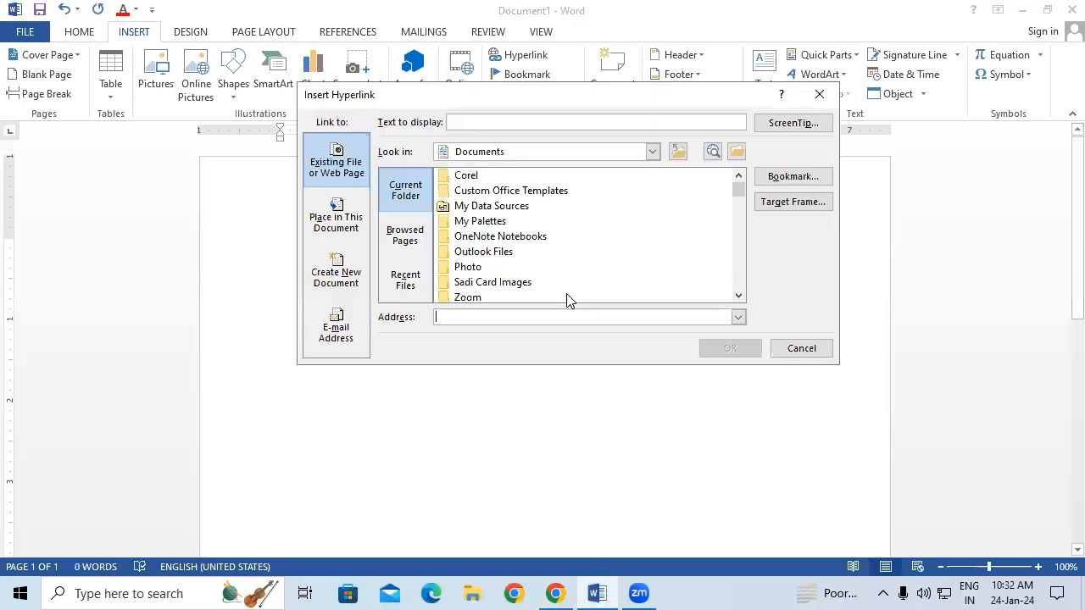
{"action": "left_click", "coordinate": [652, 152]}
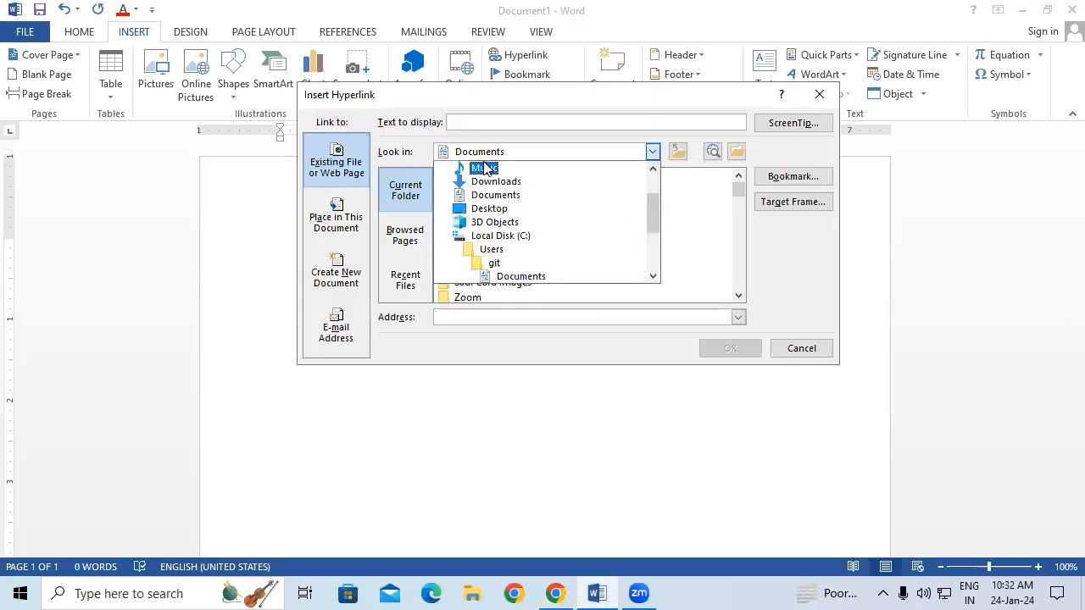
{"action": "left_click", "coordinate": [484, 169]}
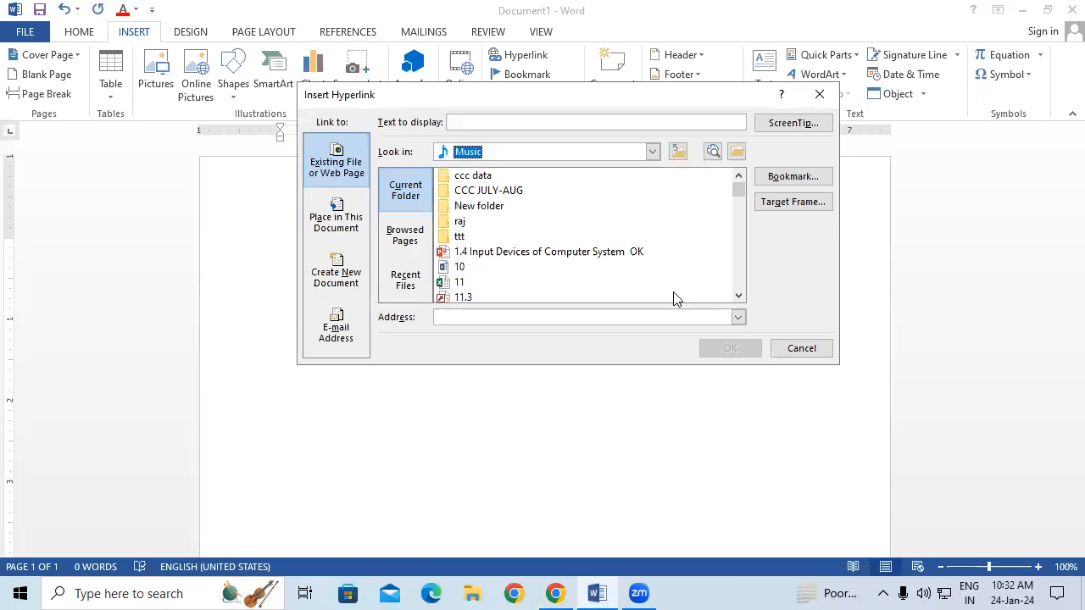
{"action": "left_click", "coordinate": [739, 296]}
{"action": "left_click", "coordinate": [740, 295]}
{"action": "left_click", "coordinate": [740, 295]}
{"action": "left_click", "coordinate": [740, 296]}
{"action": "left_click", "coordinate": [740, 296]}
{"action": "left_click", "coordinate": [740, 296]}
{"action": "left_click", "coordinate": [740, 296]}
{"action": "left_click", "coordinate": [740, 296]}
{"action": "left_click", "coordinate": [740, 296]}
{"action": "left_click", "coordinate": [740, 296]}
{"action": "left_click", "coordinate": [740, 295]}
{"action": "left_click", "coordinate": [740, 296]}
{"action": "left_click", "coordinate": [740, 296]}
{"action": "left_click", "coordinate": [740, 296]}
{"action": "left_click", "coordinate": [740, 296]}
{"action": "left_click", "coordinate": [740, 296]}
{"action": "left_click", "coordinate": [740, 296]}
{"action": "left_click", "coordinate": [740, 296]}
{"action": "left_click", "coordinate": [740, 295]}
{"action": "left_click", "coordinate": [740, 296]}
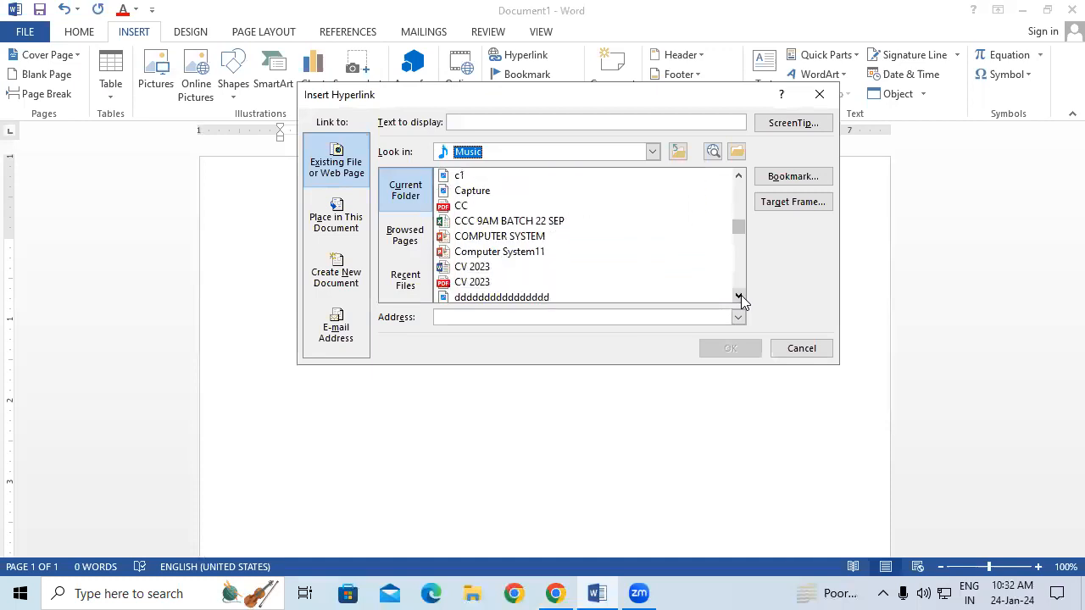
{"action": "left_click", "coordinate": [488, 268]}
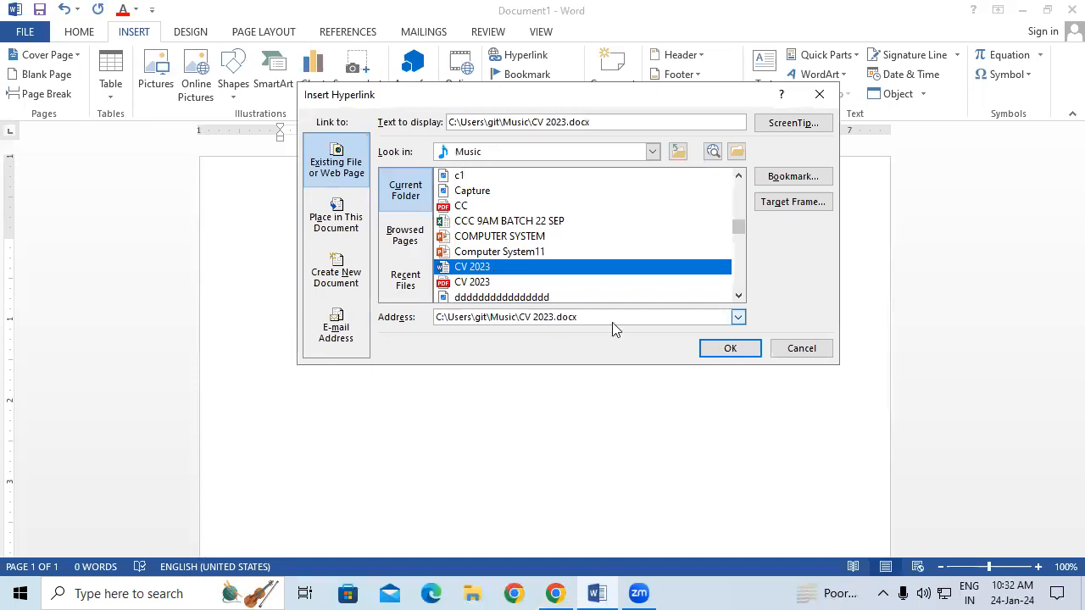
{"action": "left_click", "coordinate": [724, 348]}
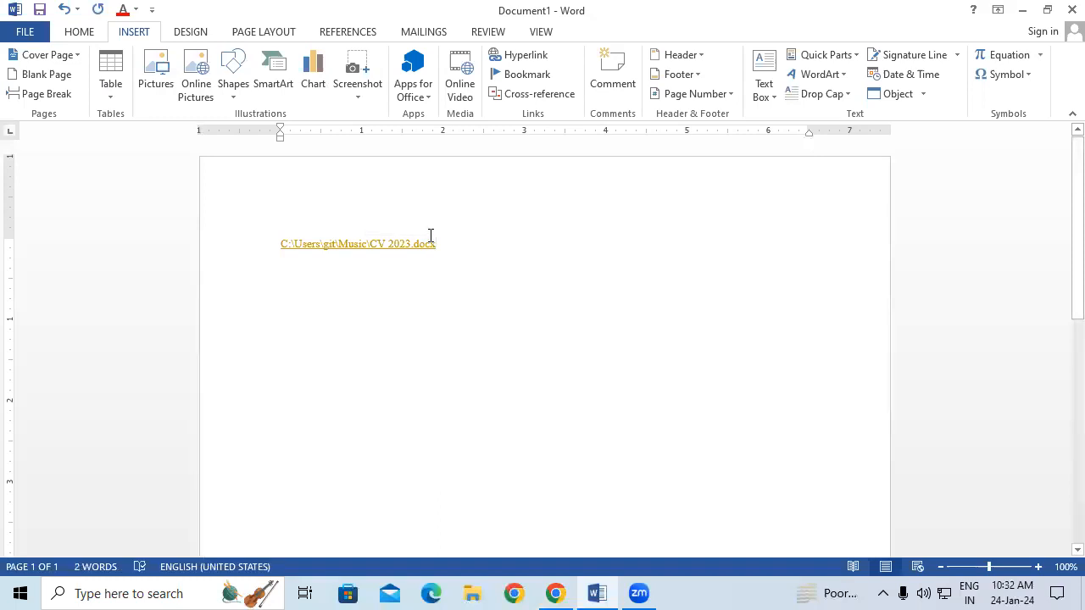
Step: Follow the CV 2023.docx hyperlink, accepting the security notice, and close the opened document
{"action": "left_click", "coordinate": [423, 245], "text": "ctrl"}
{"action": "left_click", "coordinate": [591, 372]}
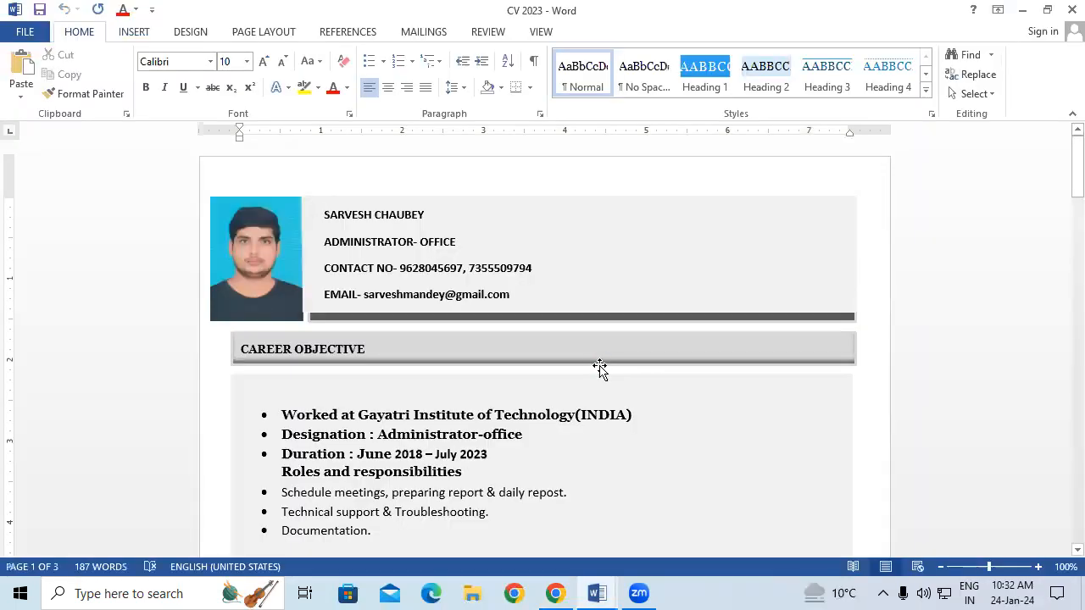
{"action": "left_click", "coordinate": [1073, 10]}
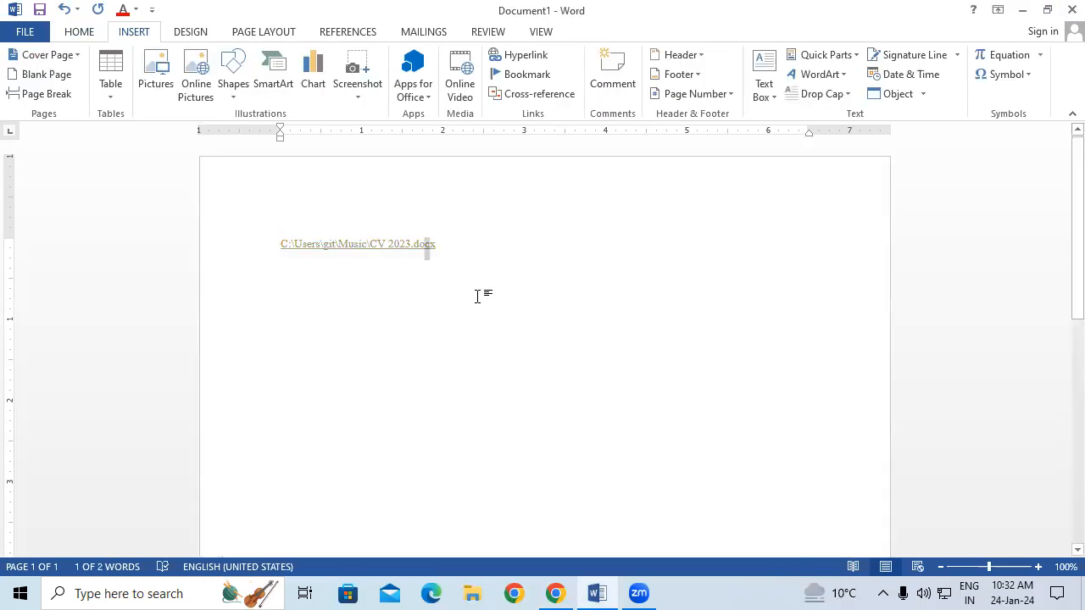
Step: Delete the CV 2023.docx hyperlink to leave the document empty
{"action": "left_click", "coordinate": [487, 267]}
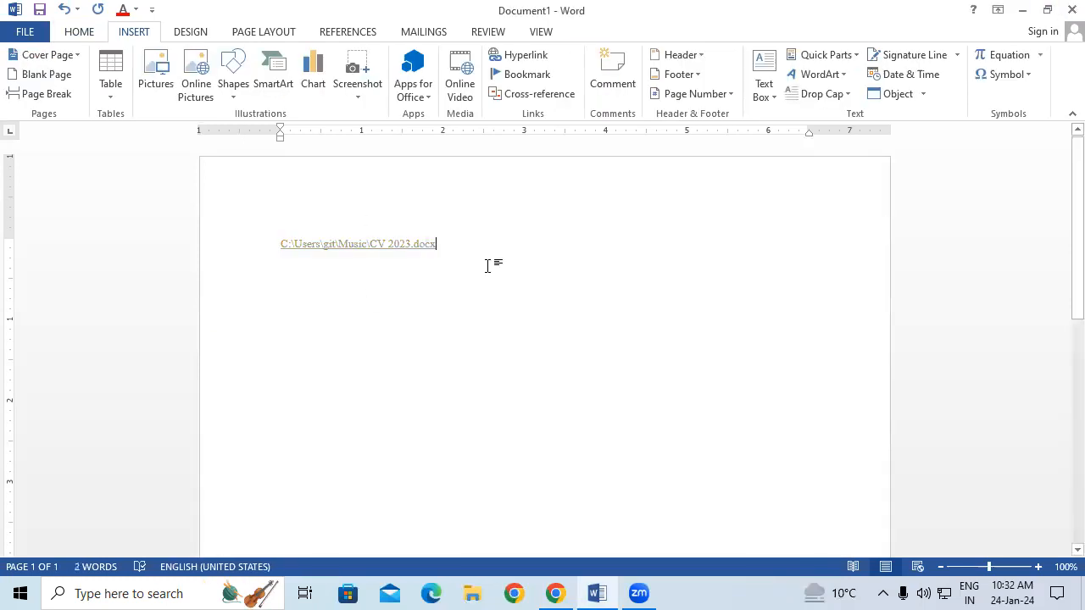
{"action": "key", "text": "ctrl+a"}
{"action": "key", "text": "BackSpace"}
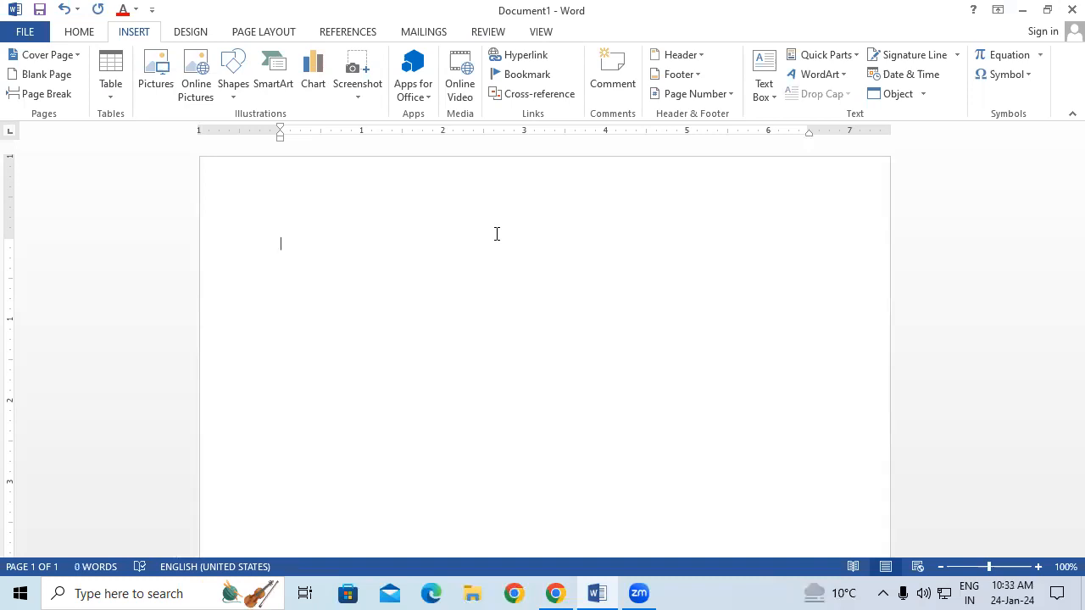
{"action": "key", "text": "ctrl+k"}
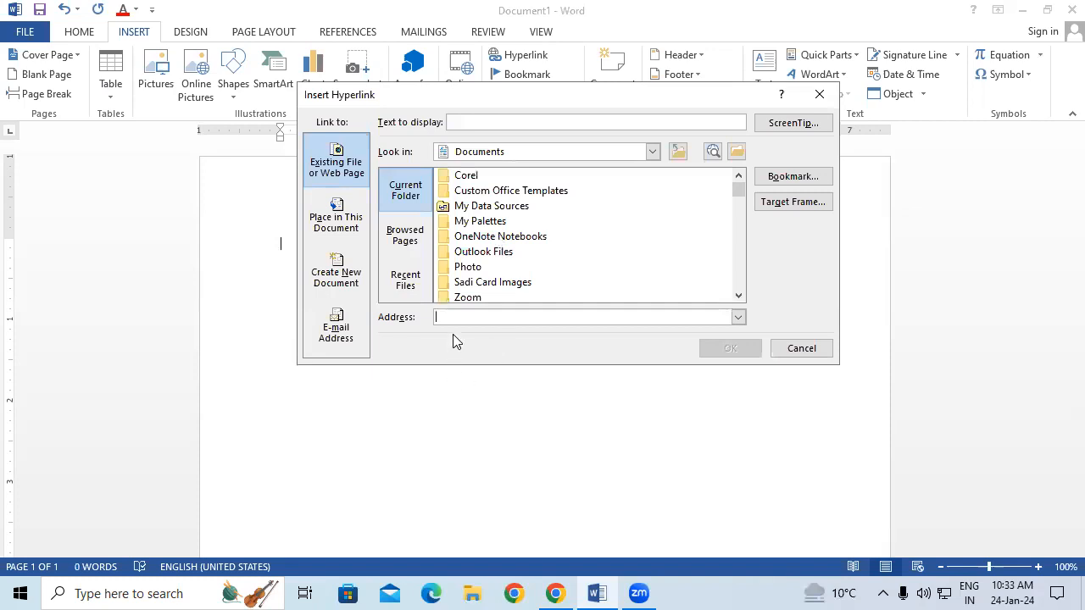
{"action": "type", "text": "h"}
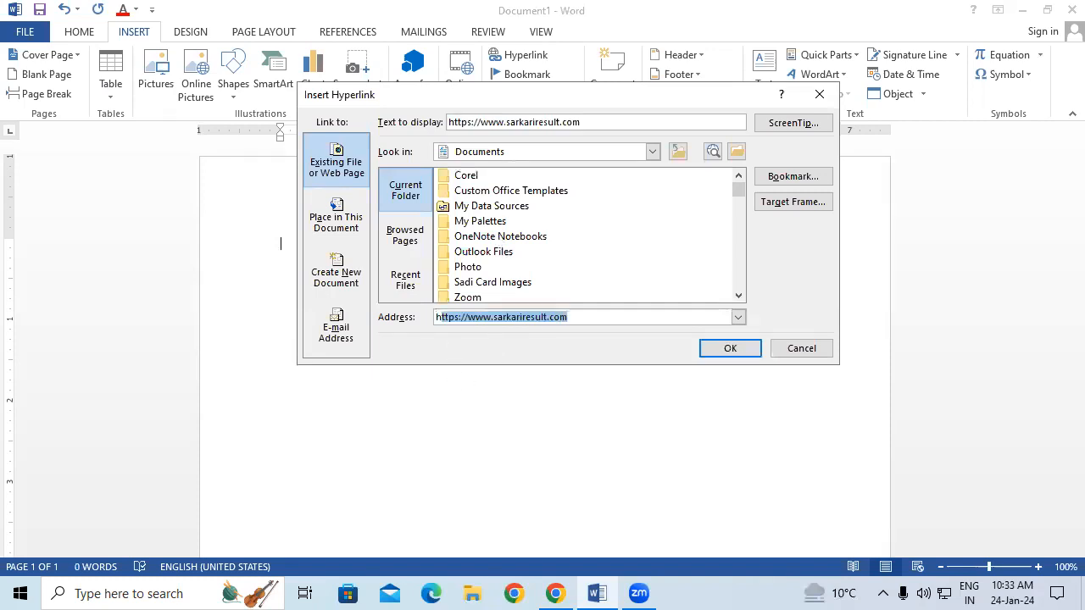
{"action": "type", "text": "ttps://"}
{"action": "key", "text": "shift+Right"}
{"action": "key", "text": "shift+Right"}
{"action": "key", "text": "shift+Right"}
{"action": "key", "text": "shift+Right"}
{"action": "key", "text": "XF86AudioMute"}
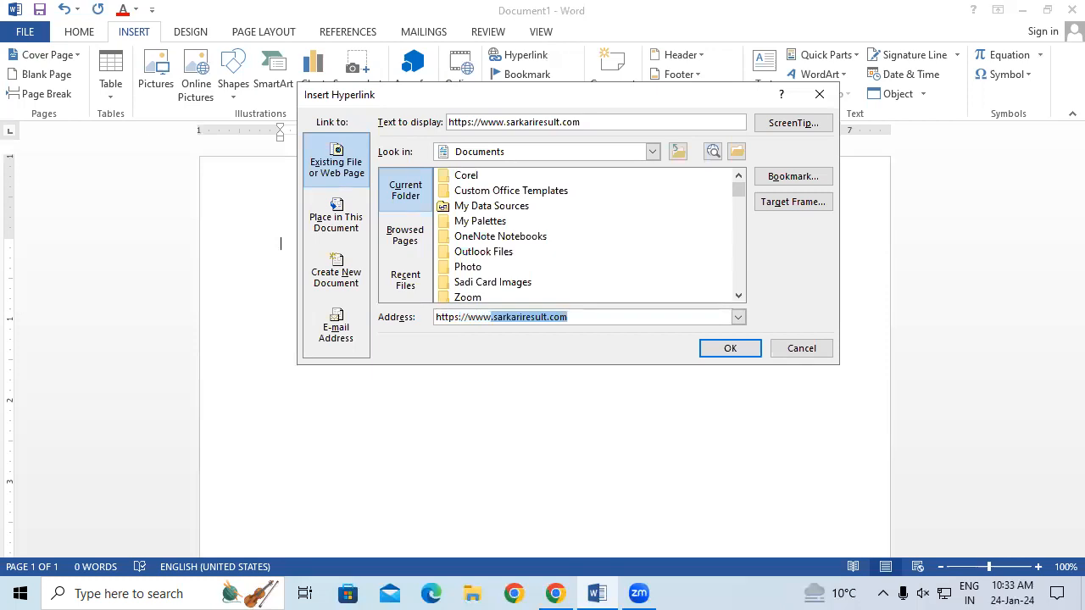
{"action": "left_click", "coordinate": [591, 316]}
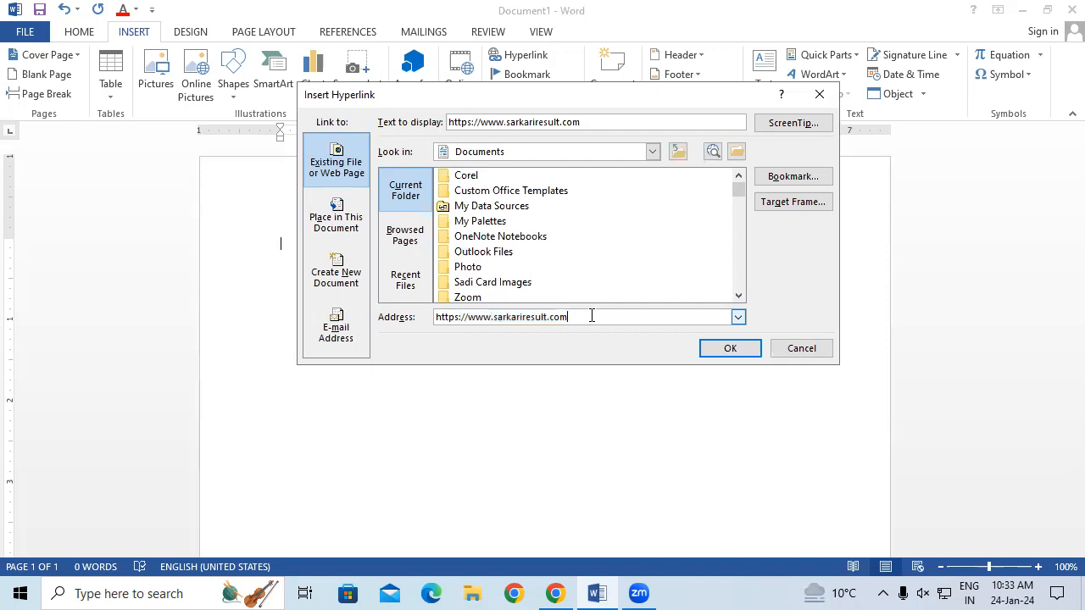
{"action": "left_click", "coordinate": [730, 348]}
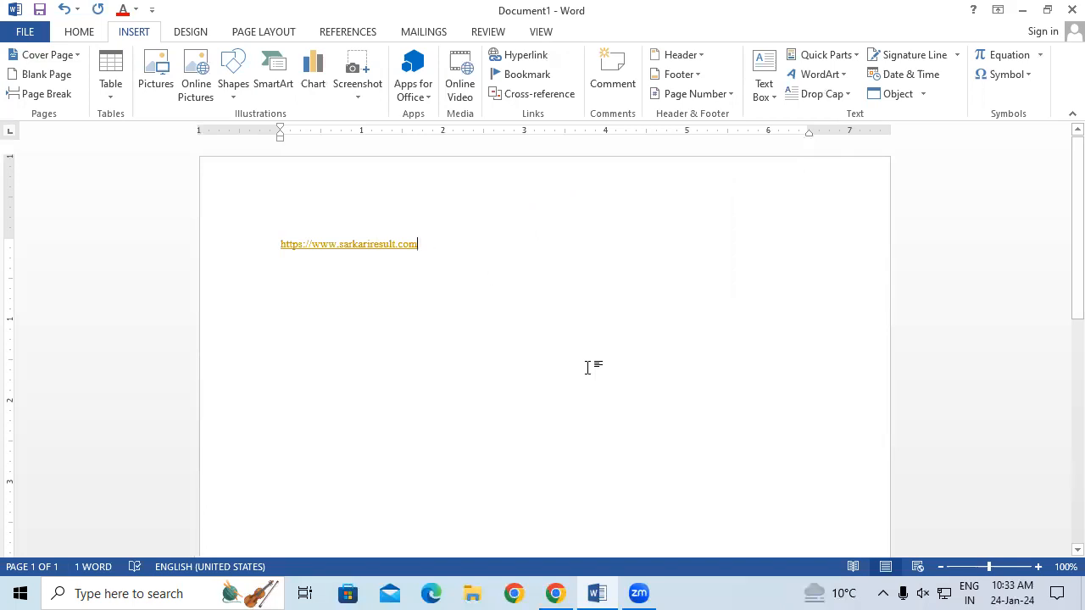
Step: Enlarge the sarkariresult.com hyperlink text by four font size increments
{"action": "key", "text": "ctrl+a"}
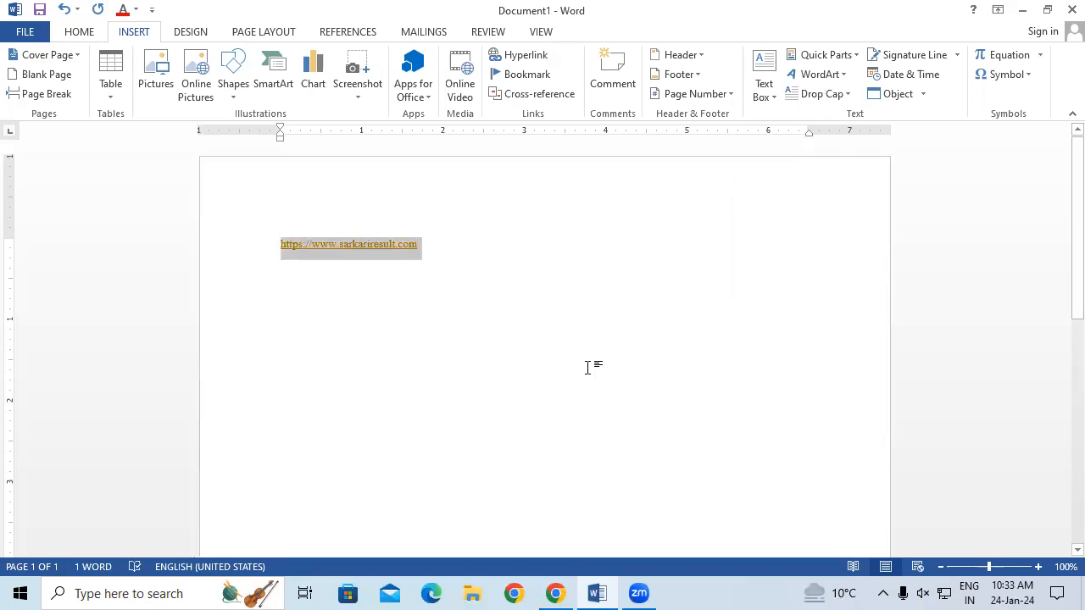
{"action": "key", "text": "ctrl+shift+period"}
{"action": "key", "text": "ctrl+shift+period"}
{"action": "key", "text": "ctrl+shift+period"}
{"action": "key", "text": "ctrl+shift+period"}
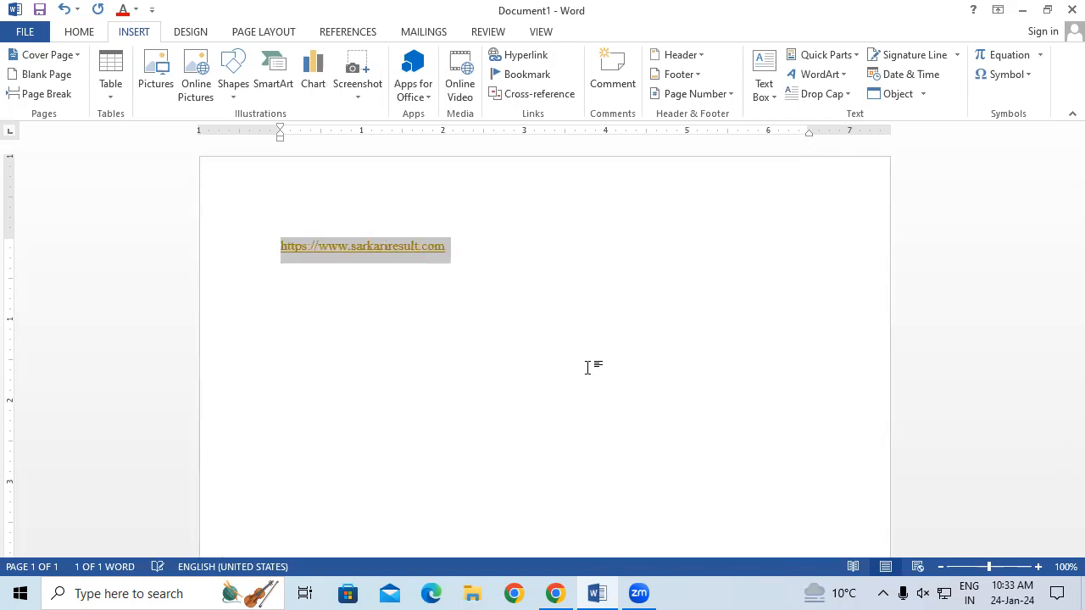
{"action": "left_click", "coordinate": [587, 367]}
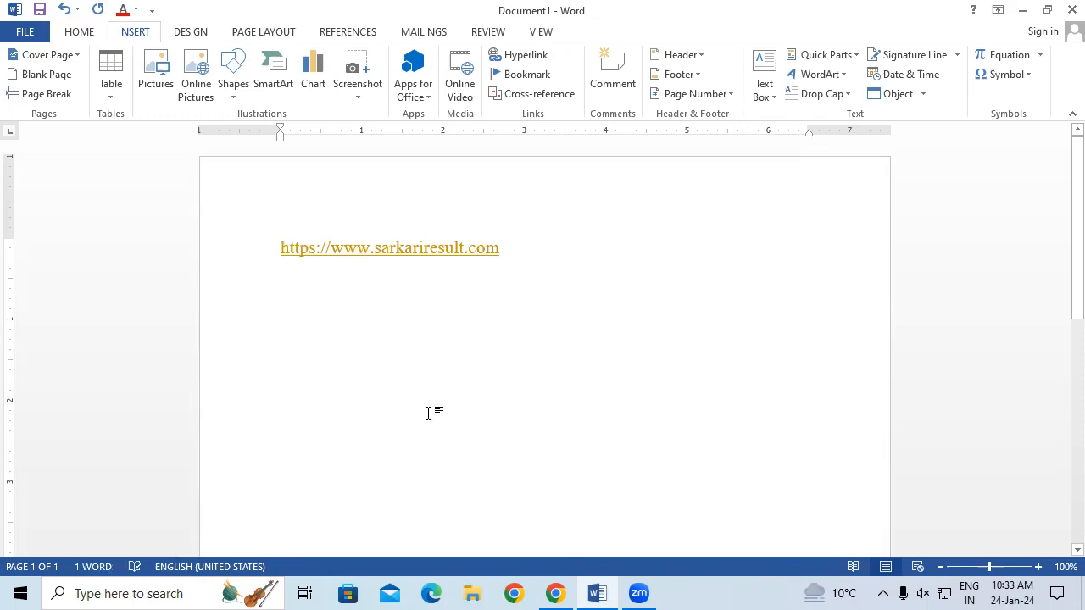
Step: Follow the sarkariresult.com hyperlink to its website, switch back to Word and delete the hyperlink
{"action": "left_click", "coordinate": [419, 262], "text": "ctrl"}
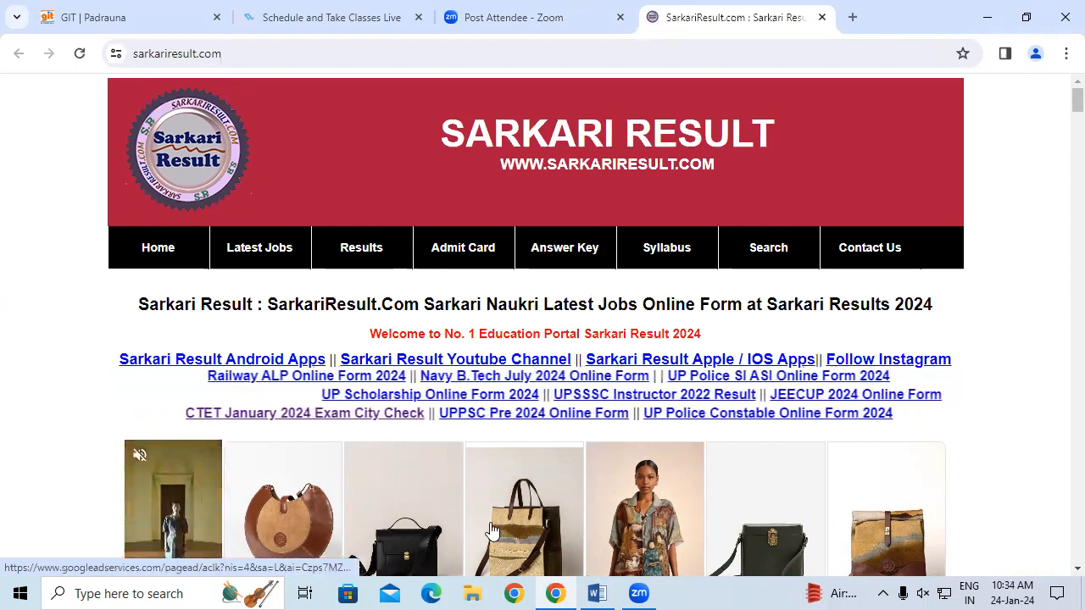
{"action": "left_click", "coordinate": [606, 591]}
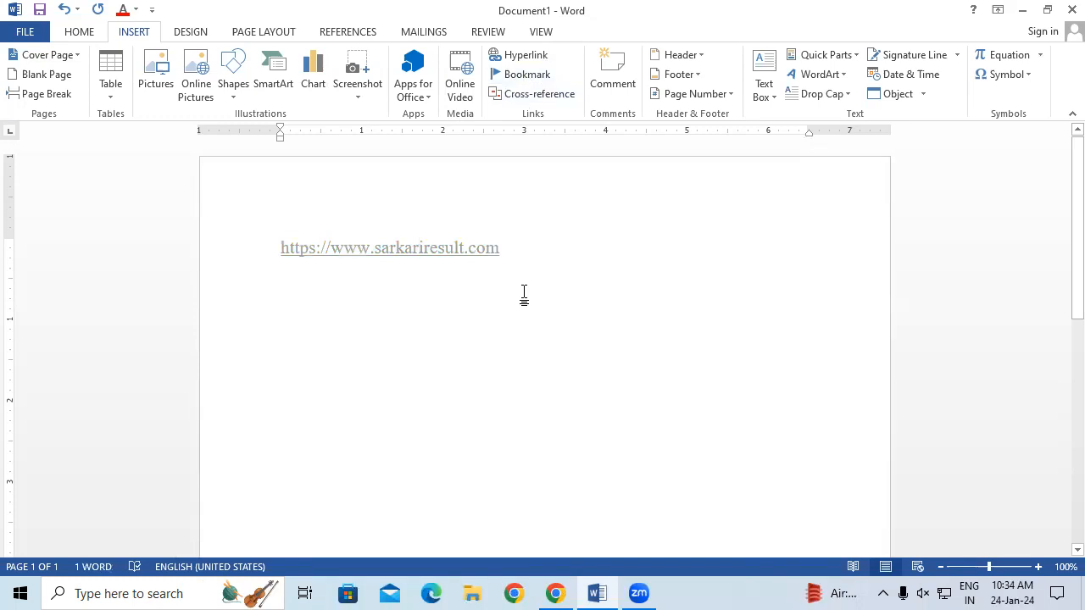
{"action": "key", "text": "ctrl+a"}
{"action": "key", "text": "Delete"}
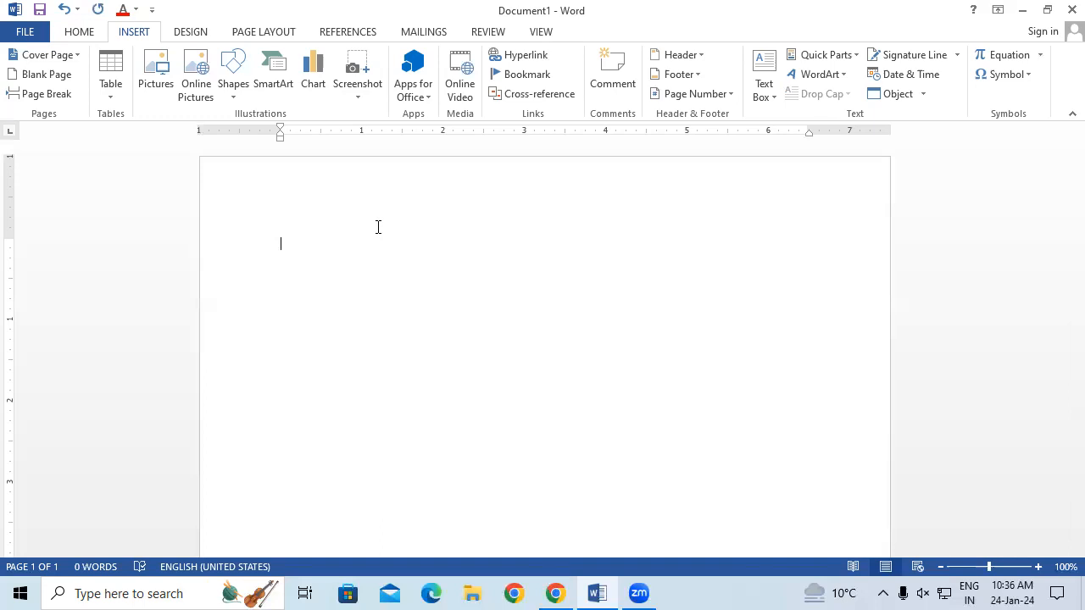
Step: Generate 150 paragraphs of sample text with the formula =rand(150)
{"action": "type", "text": "=rand"}
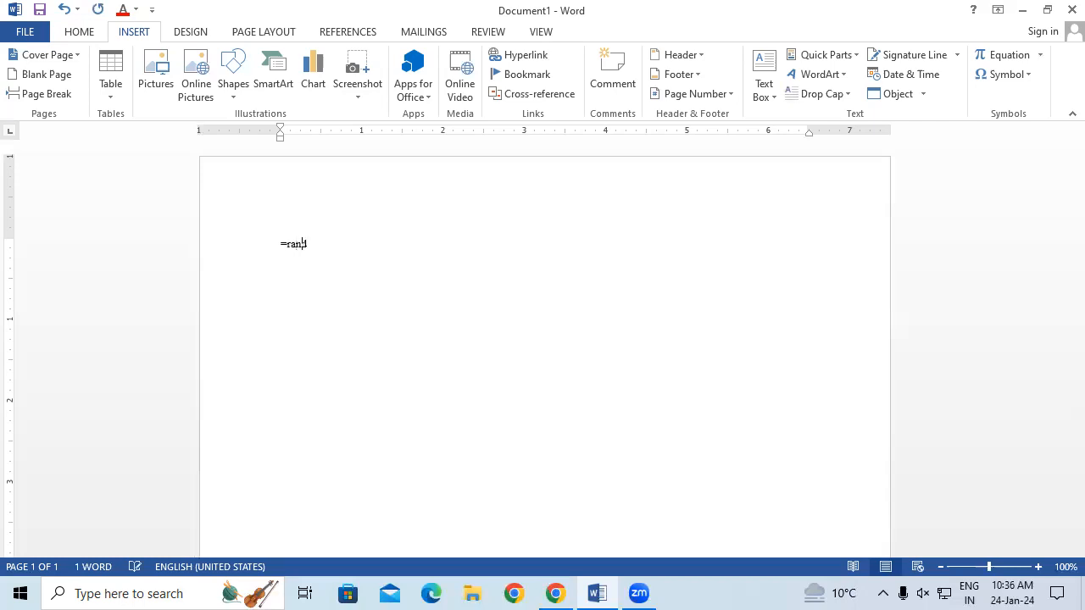
{"action": "type", "text": "(150)"}
{"action": "key", "text": "Return"}
Step: Enlarge all of the generated sample text to font size 24
{"action": "key", "text": "ctrl+a"}
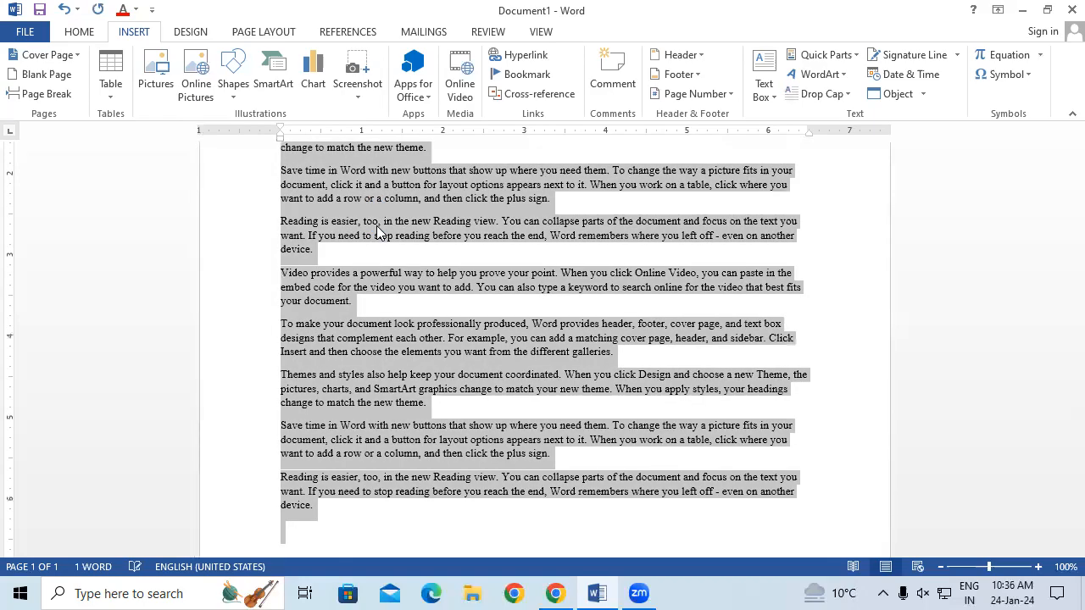
{"action": "key", "text": "ctrl+shift+period"}
{"action": "key", "text": "ctrl+shift+period"}
{"action": "key", "text": "ctrl+shift+period"}
{"action": "key", "text": "ctrl+shift+period"}
{"action": "key", "text": "ctrl+shift+period"}
{"action": "key", "text": "ctrl+shift+period"}
{"action": "key", "text": "ctrl+shift+period"}
{"action": "key", "text": "ctrl+shift+period"}
{"action": "key", "text": "ctrl+shift+period"}
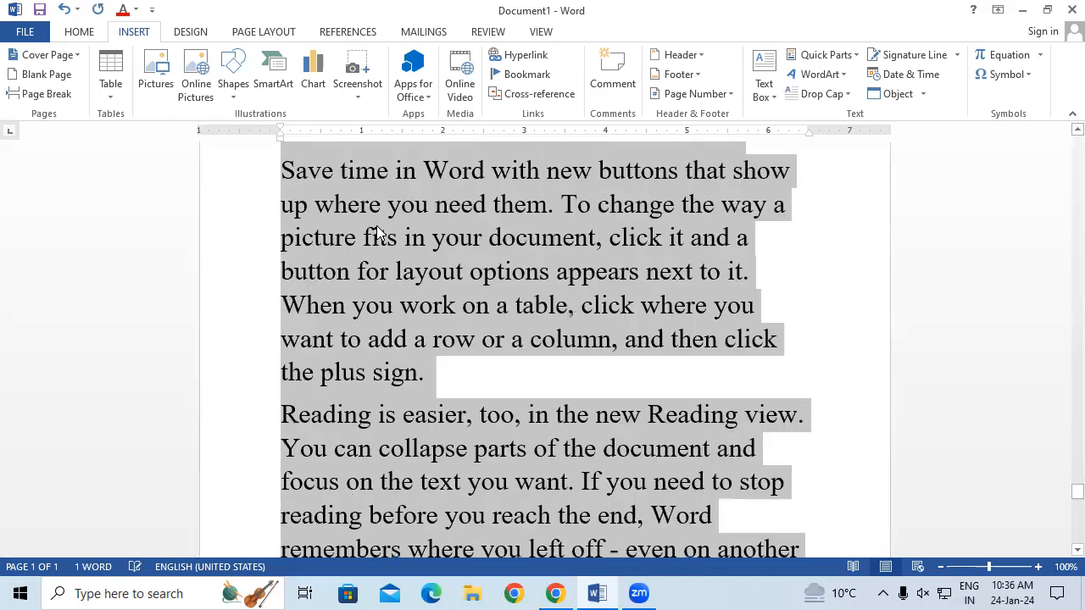
{"action": "left_click", "coordinate": [378, 234]}
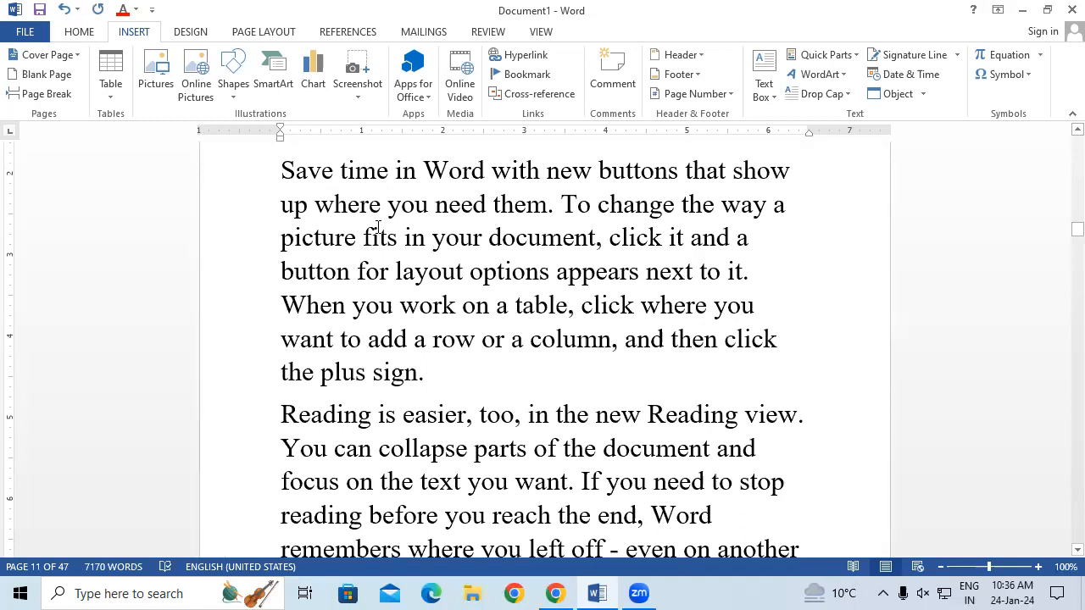
Step: Add a new line above the first paragraph of the document with the heading 24 JANUARY 2024
{"action": "scroll", "coordinate": [378, 228], "scroll_direction": "up", "scroll_amount": 2}
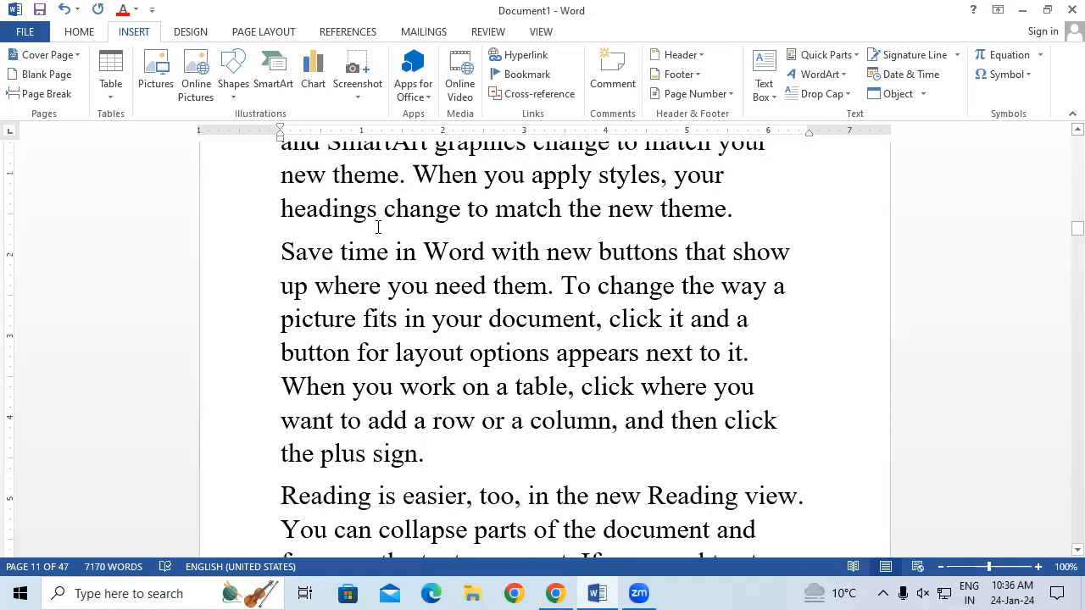
{"action": "left_click_drag", "start_coordinate": [1073, 227], "coordinate": [1073, 133]}
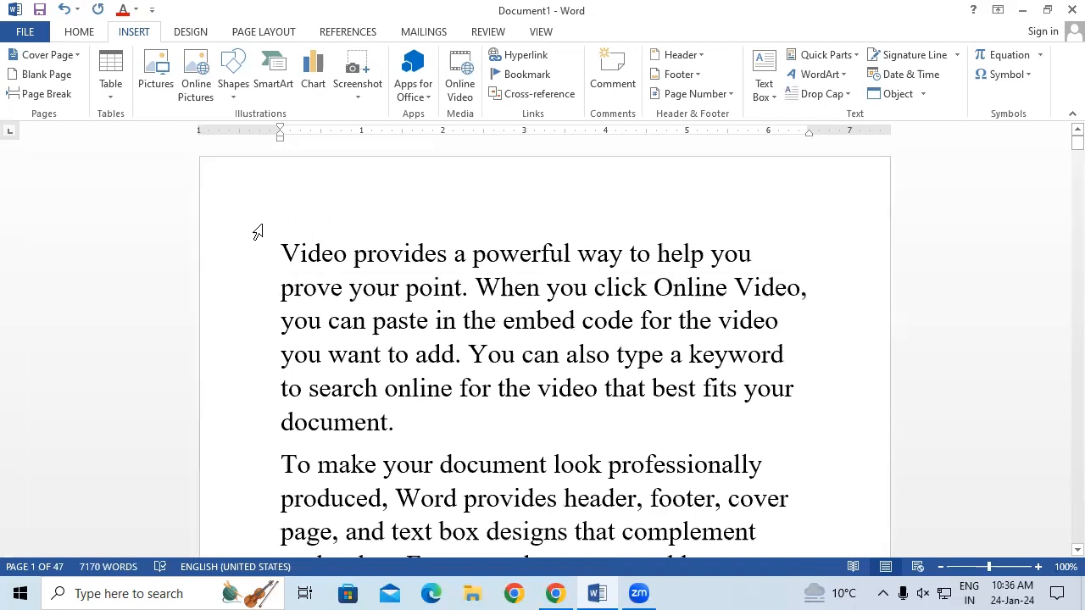
{"action": "left_click", "coordinate": [278, 247]}
{"action": "type", "text": "."}
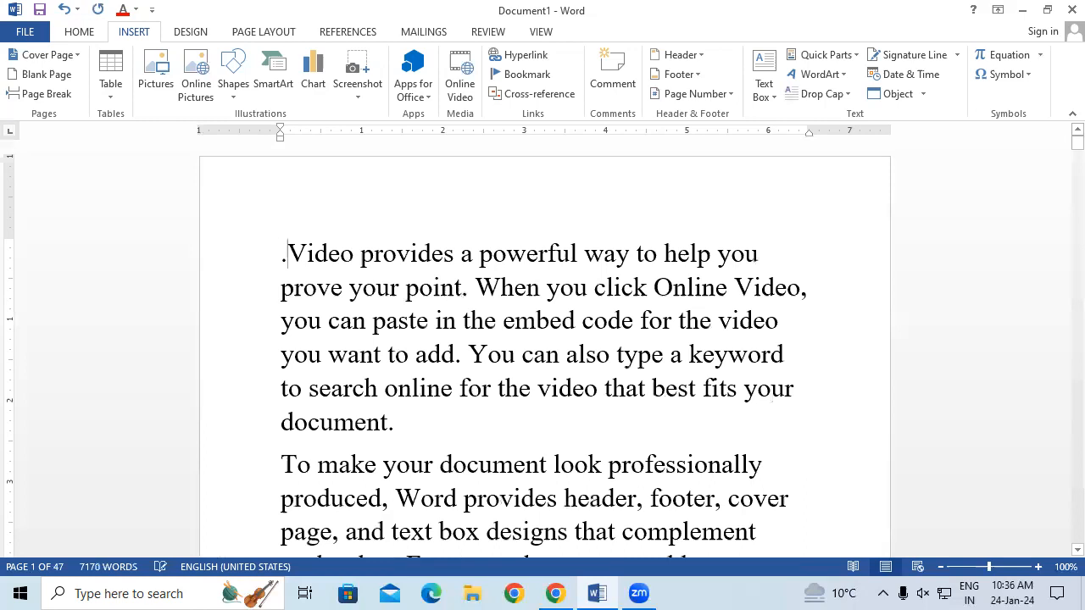
{"action": "key", "text": "Return"}
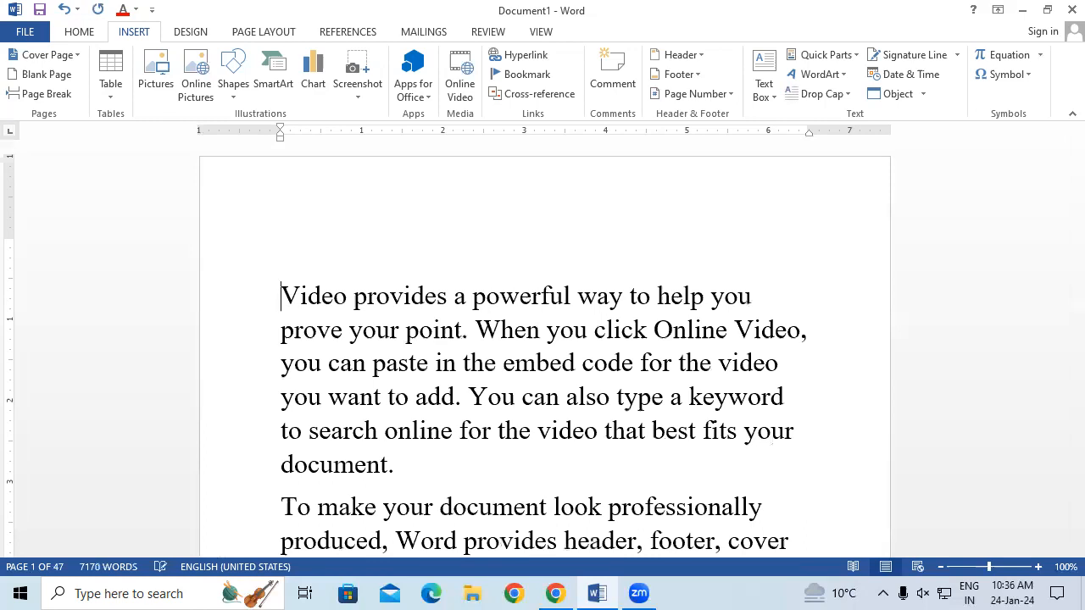
{"action": "left_click", "coordinate": [295, 240]}
{"action": "type", "text": "24 JANUAR"}
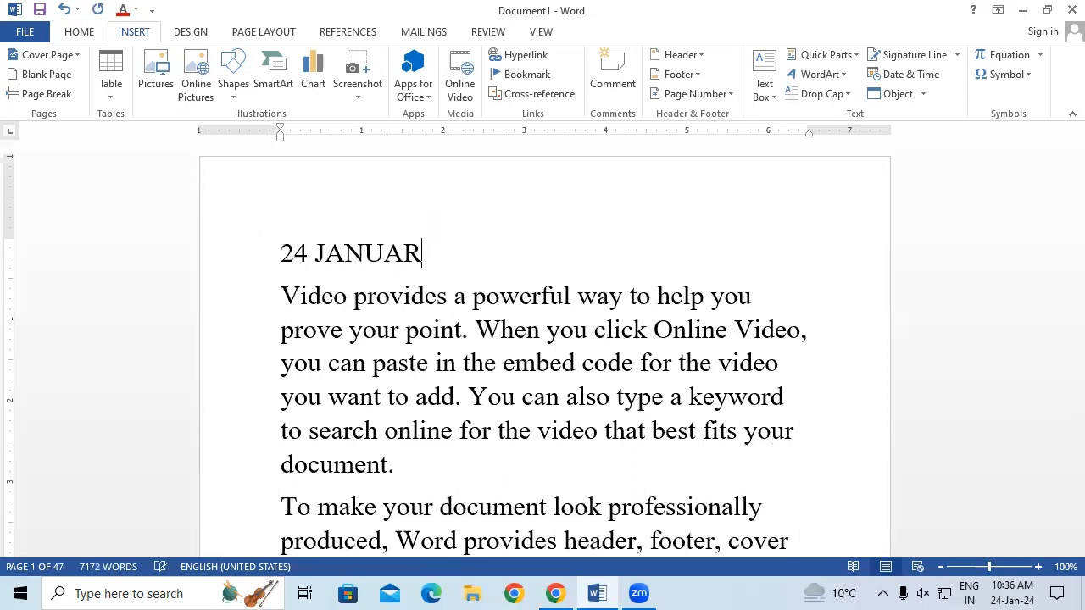
{"action": "type", "text": "Y 2024"}
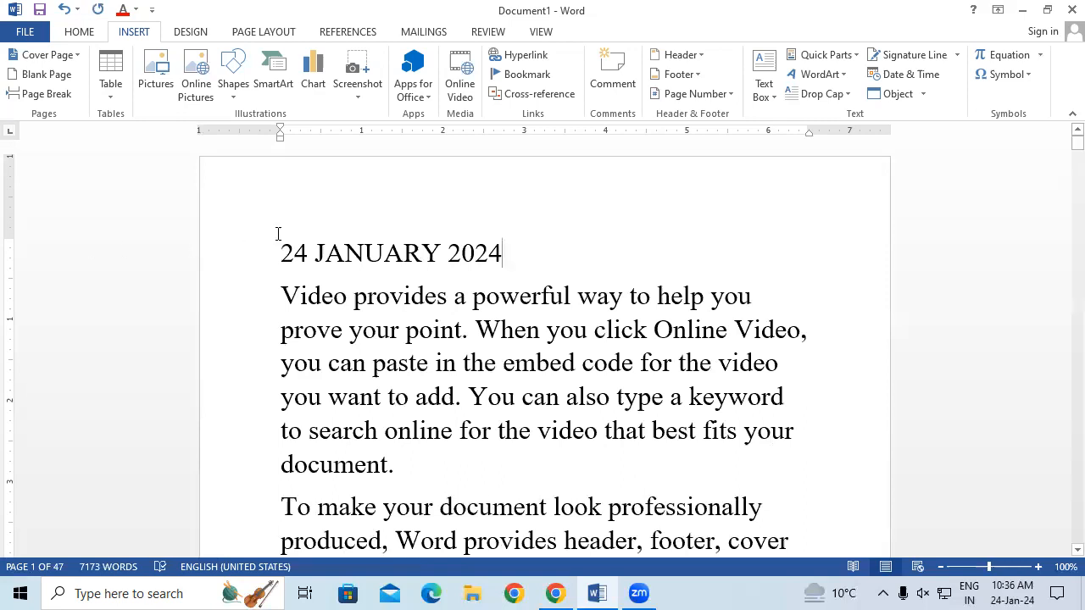
Step: Format the 24 JANUARY 2024 heading as red, bold and underlined
{"action": "left_click", "coordinate": [251, 270]}
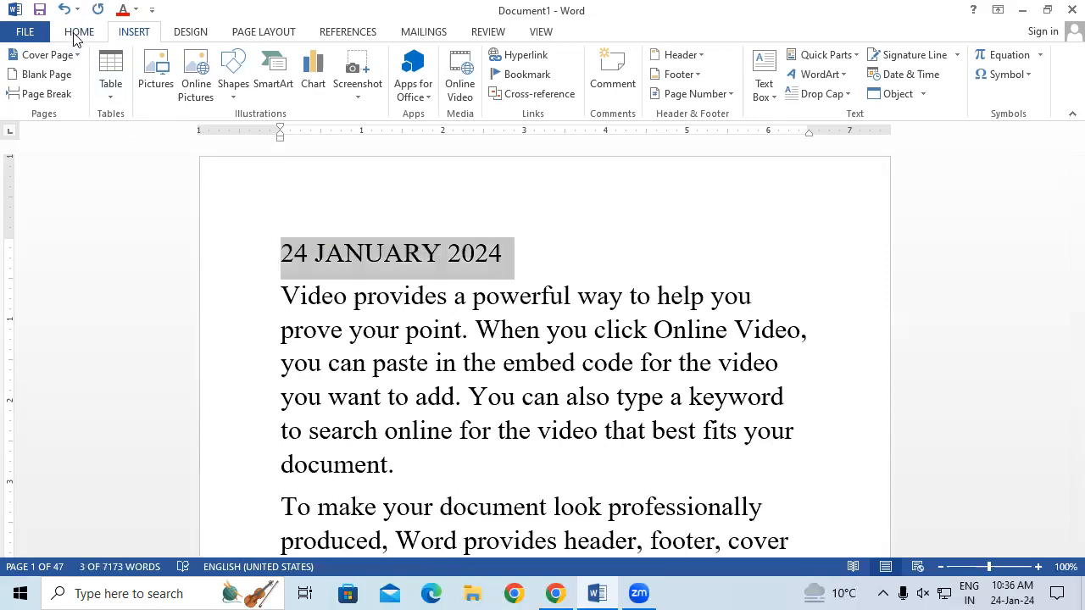
{"action": "left_click", "coordinate": [78, 32]}
{"action": "left_click", "coordinate": [336, 88]}
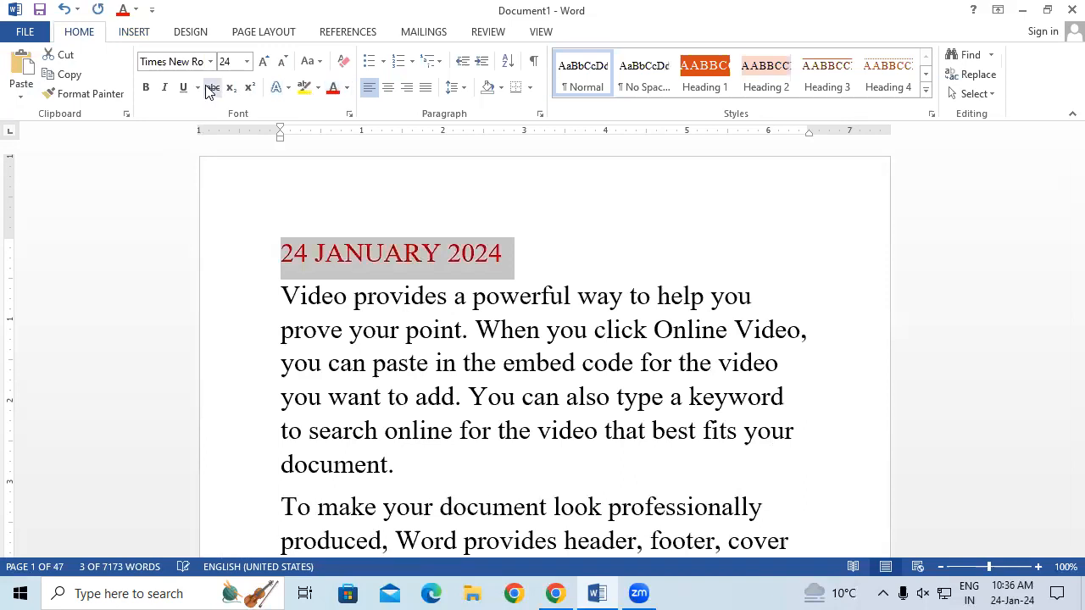
{"action": "left_click", "coordinate": [145, 88]}
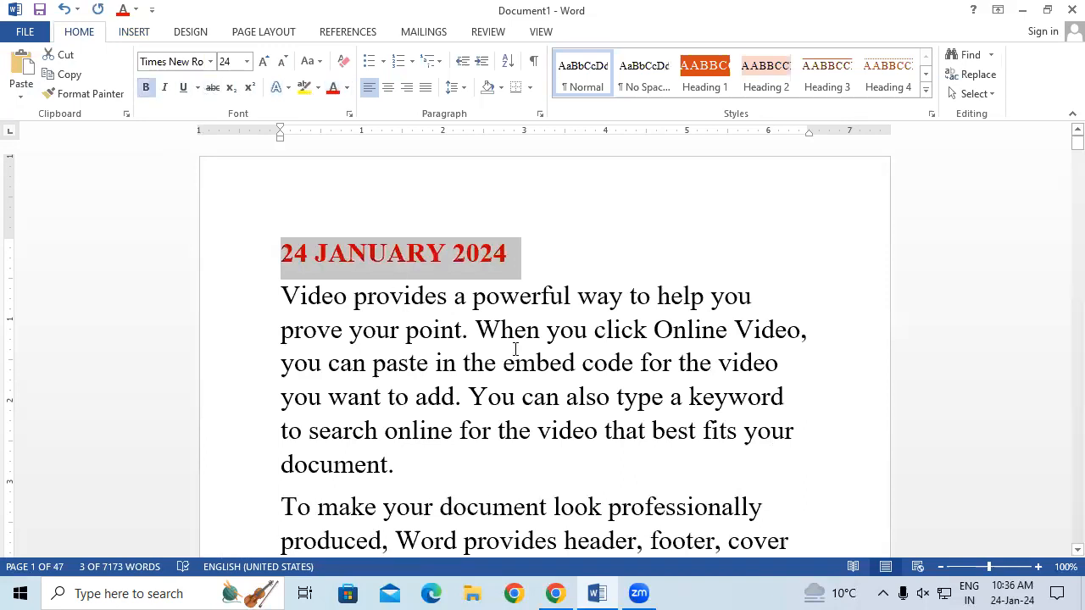
{"action": "key", "text": "ctrl+u"}
{"action": "left_click", "coordinate": [685, 541]}
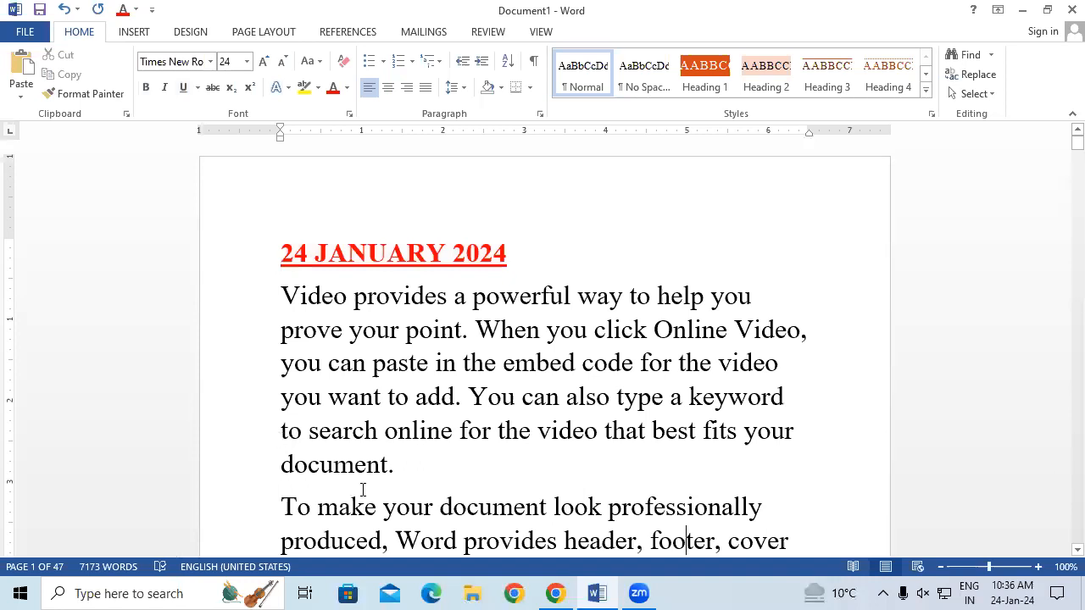
Step: Add a bookmark named HEADING1 on page 11, after "where" in the line "remembers where you left off"
{"action": "scroll", "coordinate": [833, 390], "scroll_direction": "down", "scroll_amount": 5}
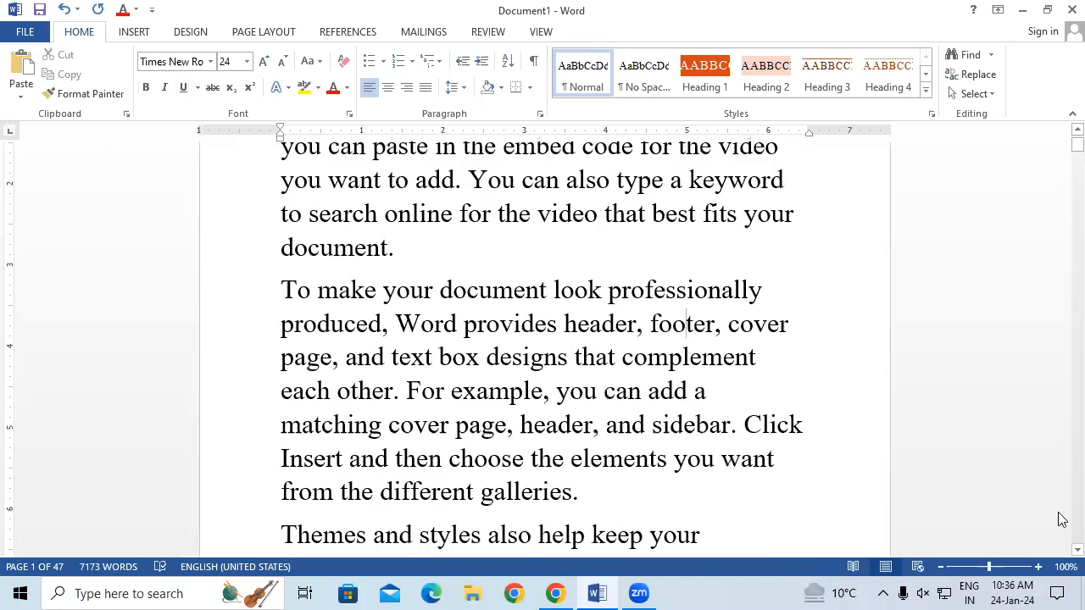
{"action": "scroll", "coordinate": [1058, 515], "scroll_direction": "down", "scroll_amount": 3}
{"action": "left_click_drag", "start_coordinate": [1060, 146], "coordinate": [1060, 244]}
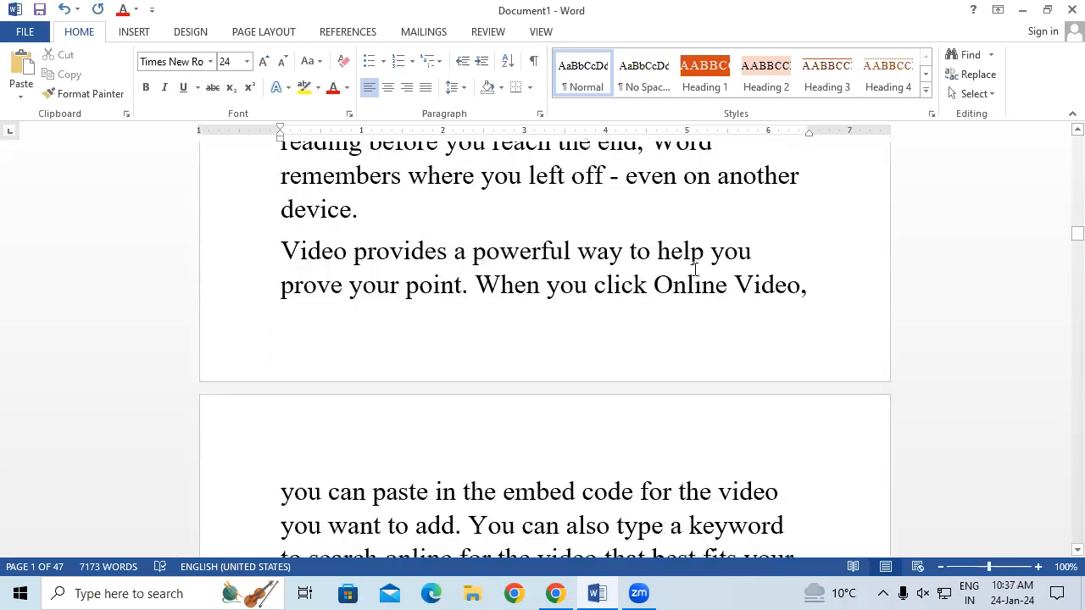
{"action": "left_click", "coordinate": [475, 177]}
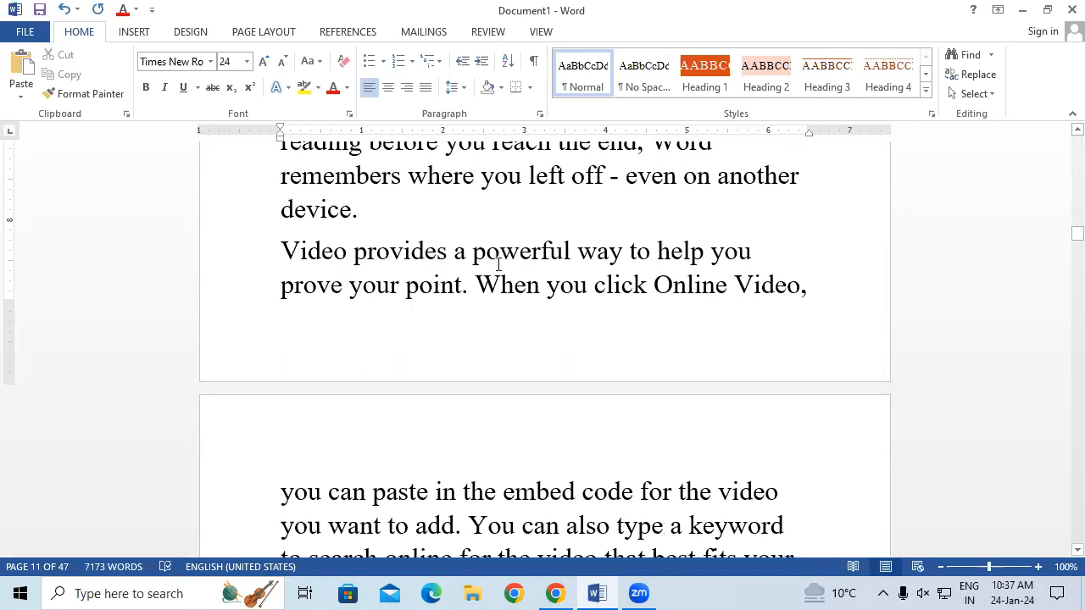
{"action": "scroll", "coordinate": [496, 254], "scroll_direction": "up", "scroll_amount": 1}
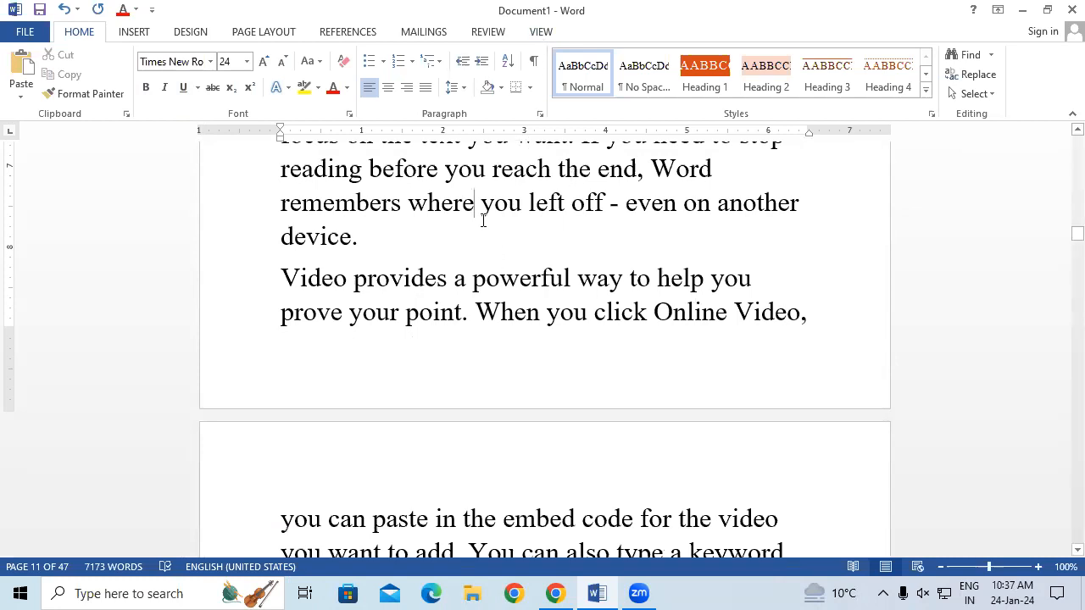
{"action": "left_click", "coordinate": [137, 36]}
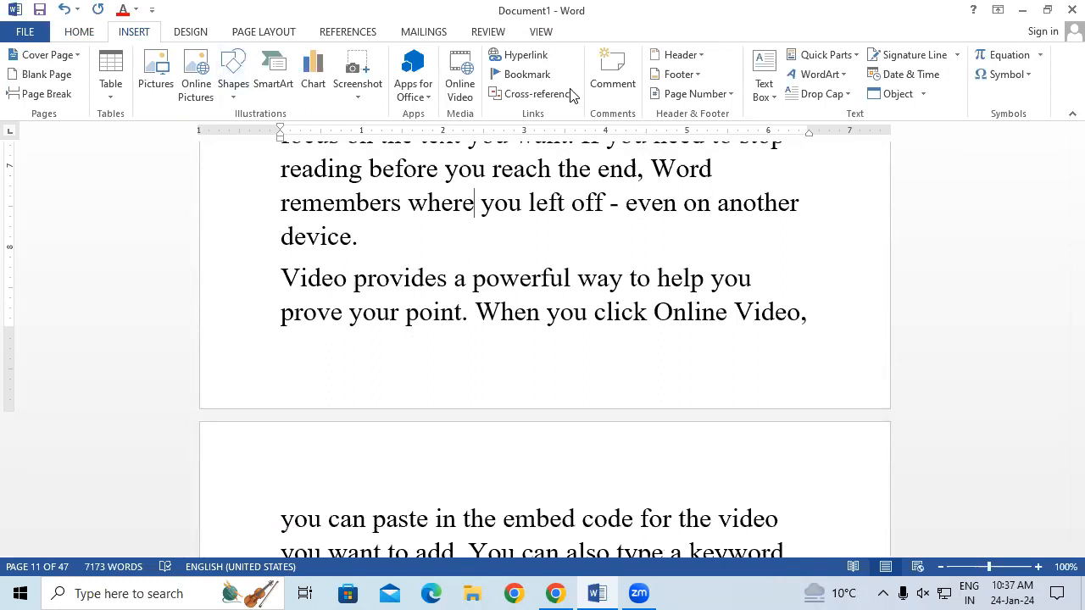
{"action": "left_click", "coordinate": [534, 73]}
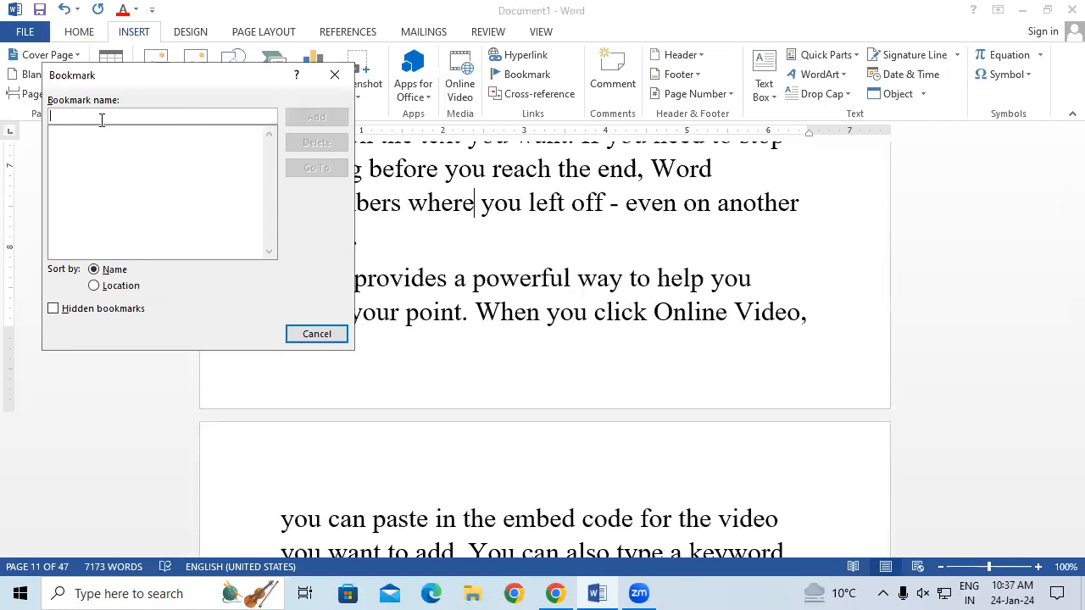
{"action": "type", "text": "HE"}
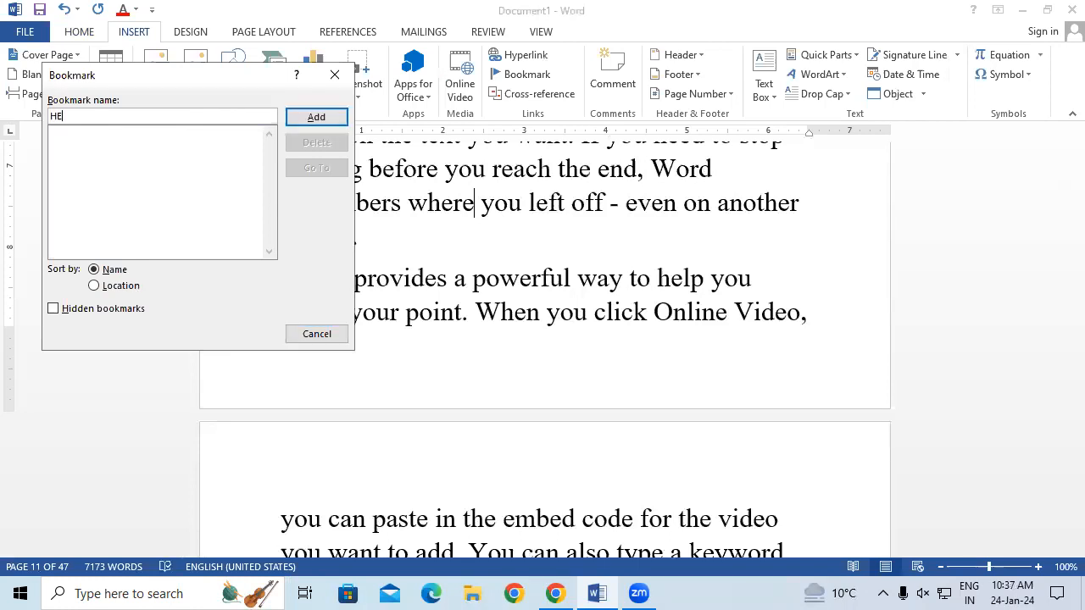
{"action": "type", "text": "ADING1"}
{"action": "left_click", "coordinate": [313, 124]}
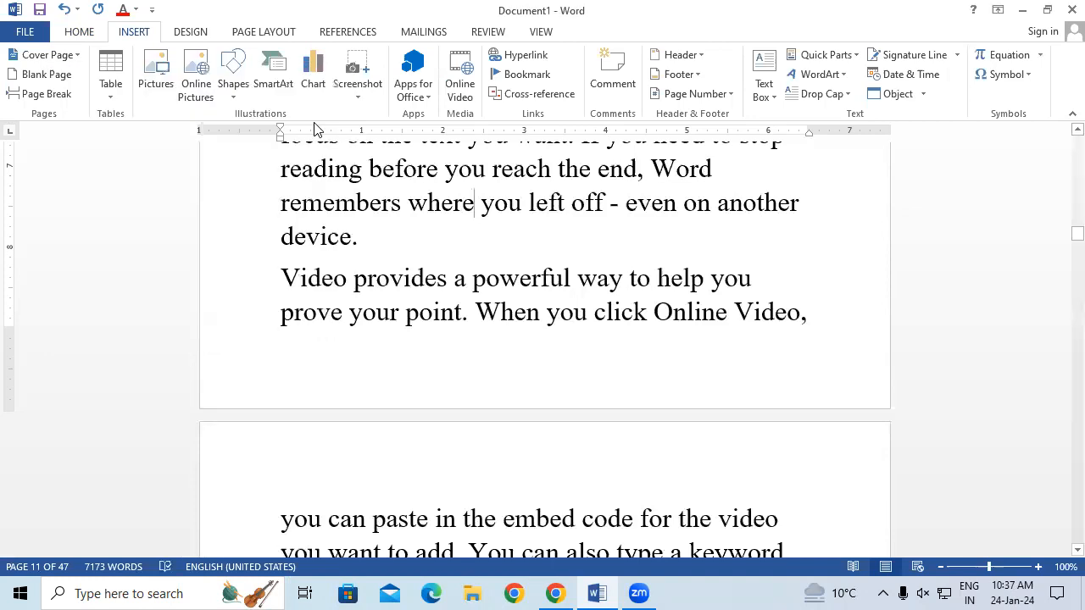
{"action": "key", "text": "ctrl+Home"}
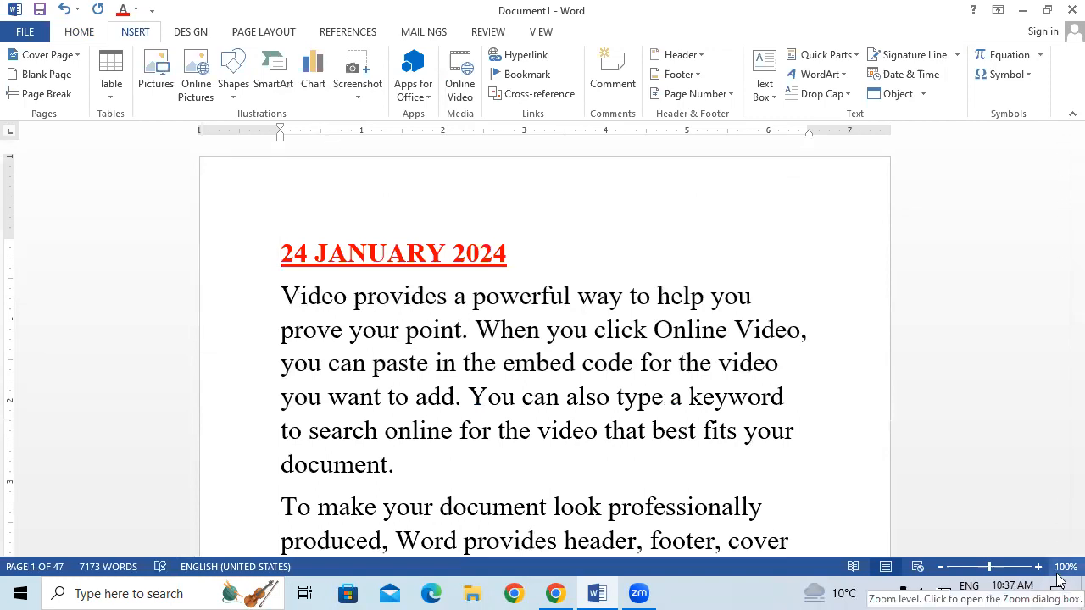
{"action": "type", "text": "3333333333333"}
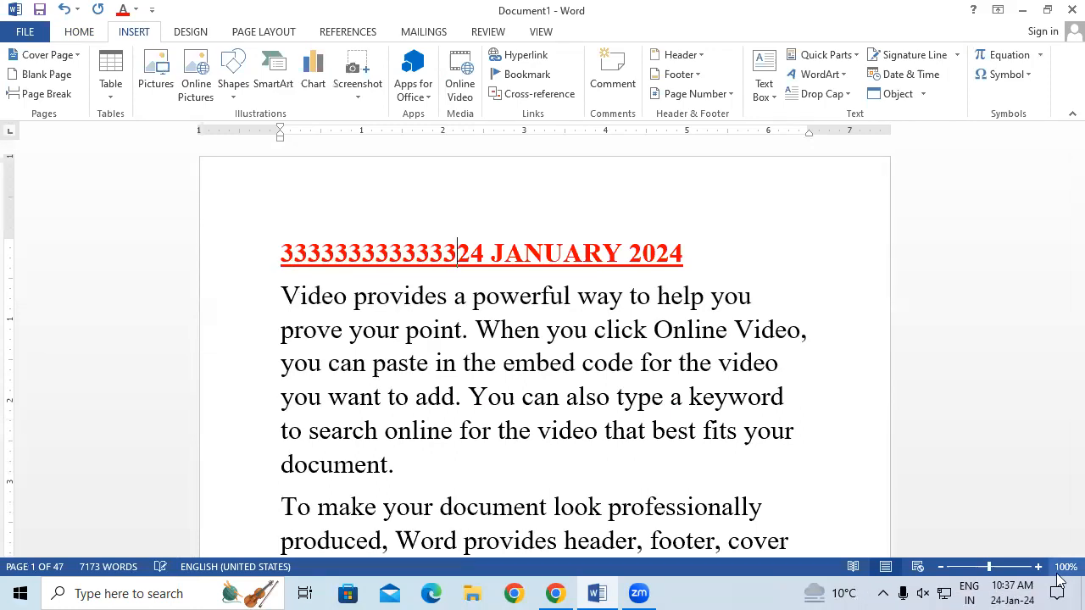
{"action": "key", "text": "ctrl+z"}
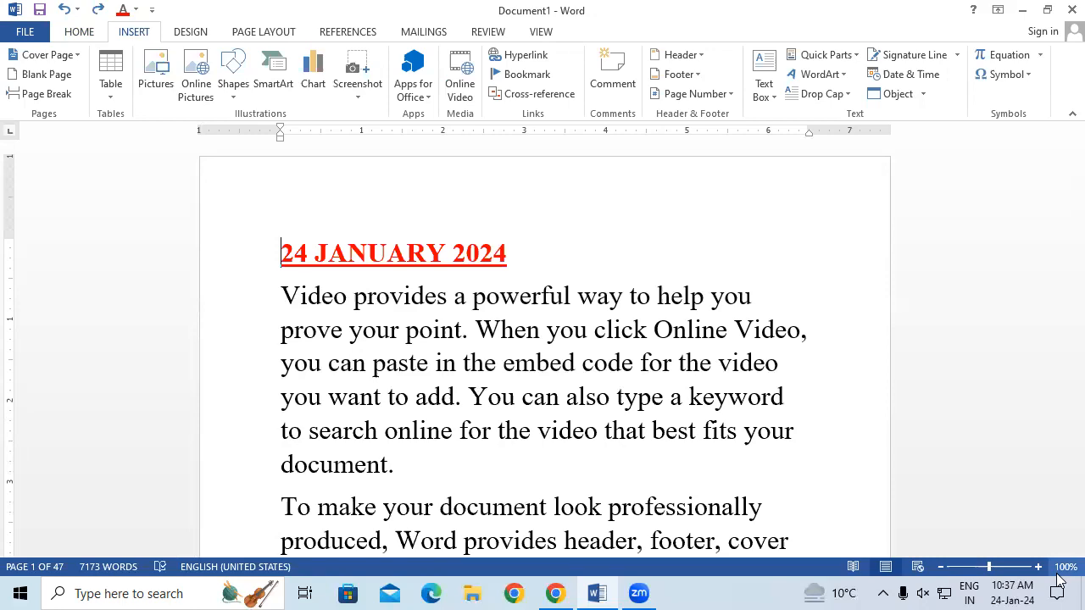
Step: Look through the document from the 24 JANUARY 2024 heading down to the Reading view paragraph on page 11
{"action": "key", "text": "Down"}
{"action": "key", "text": "Down"}
{"action": "key", "text": "Down"}
{"action": "key", "text": "Down"}
{"action": "key", "text": "Down"}
{"action": "key", "text": "Down"}
{"action": "key", "text": "Down"}
{"action": "key", "text": "Down"}
{"action": "key", "text": "Down"}
{"action": "key", "text": "Down"}
{"action": "key", "text": "Down"}
{"action": "key", "text": "Down"}
{"action": "key", "text": "Down"}
{"action": "key", "text": "Down"}
{"action": "key", "text": "Down"}
{"action": "key", "text": "Down"}
{"action": "key", "text": "Down"}
{"action": "key", "text": "Down"}
{"action": "key", "text": "Down"}
{"action": "key", "text": "Down"}
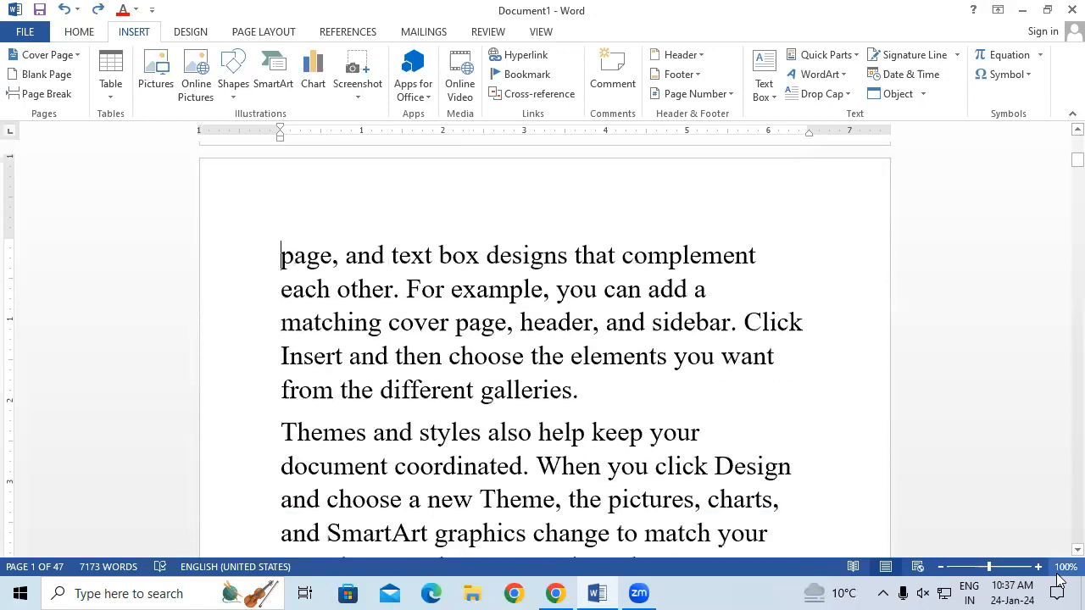
{"action": "key", "text": "ctrl+Return"}
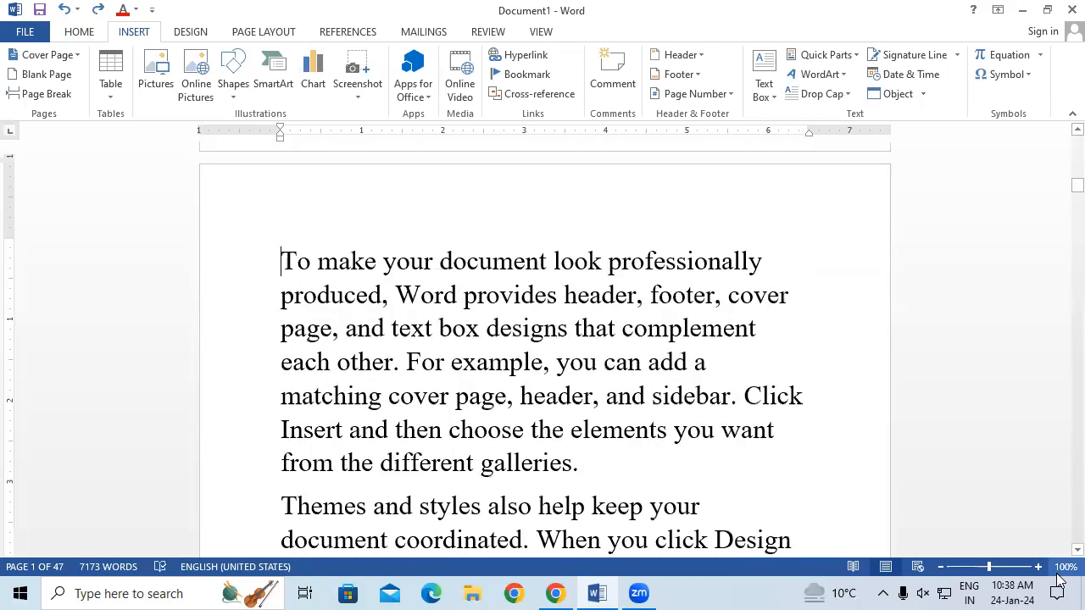
{"action": "key", "text": "Page_Down"}
{"action": "key", "text": "Page_Down"}
{"action": "key", "text": "Page_Down"}
{"action": "key", "text": "Page_Down"}
{"action": "key", "text": "Page_Down"}
{"action": "key", "text": "Page_Down"}
{"action": "key", "text": "Page_Down"}
{"action": "key", "text": "Page_Down"}
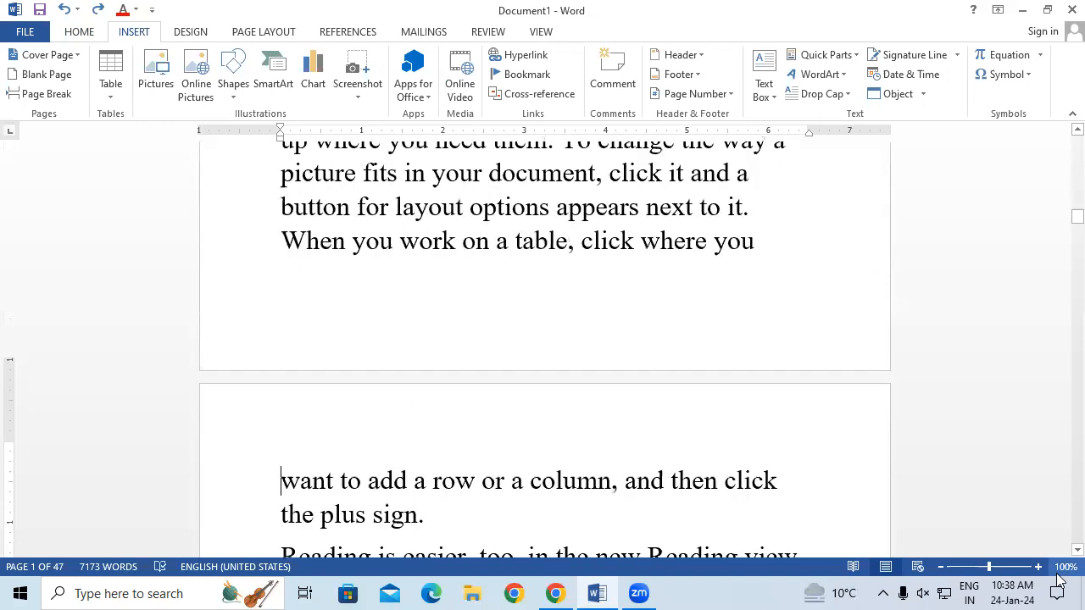
{"action": "key", "text": "Page_Up"}
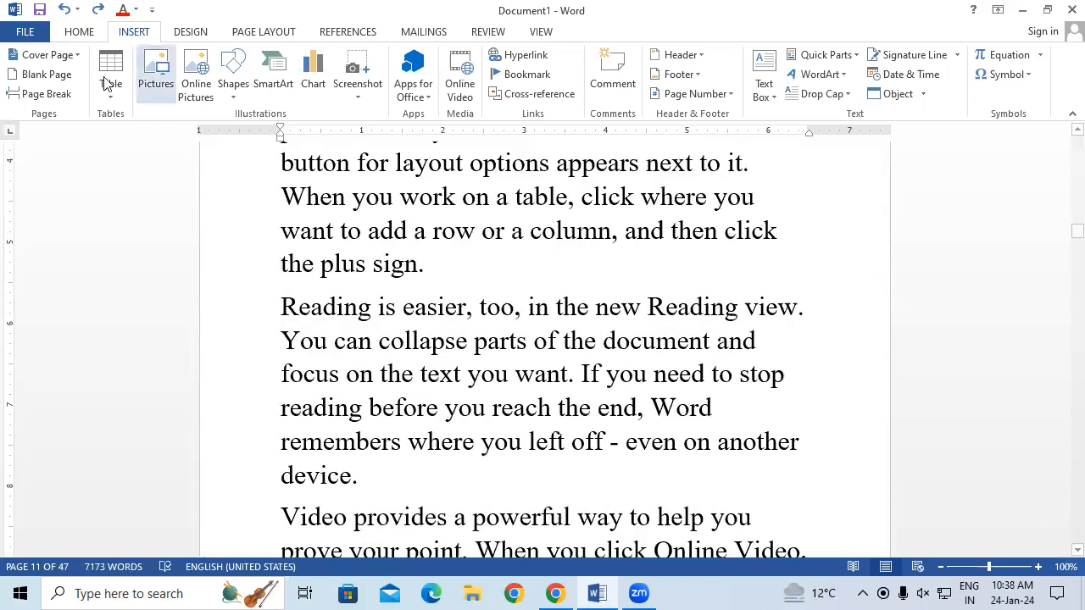
Step: Save the document to the Desktop as a Word Document named 24 JANUARY 2024
{"action": "left_click", "coordinate": [6, 34]}
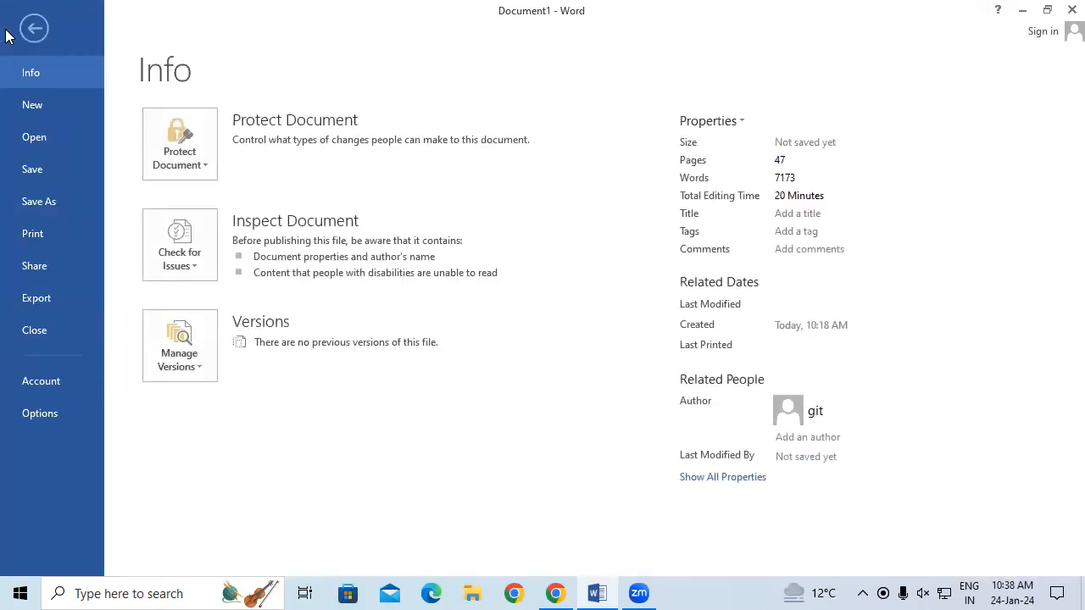
{"action": "left_click", "coordinate": [56, 175]}
{"action": "left_click", "coordinate": [442, 380]}
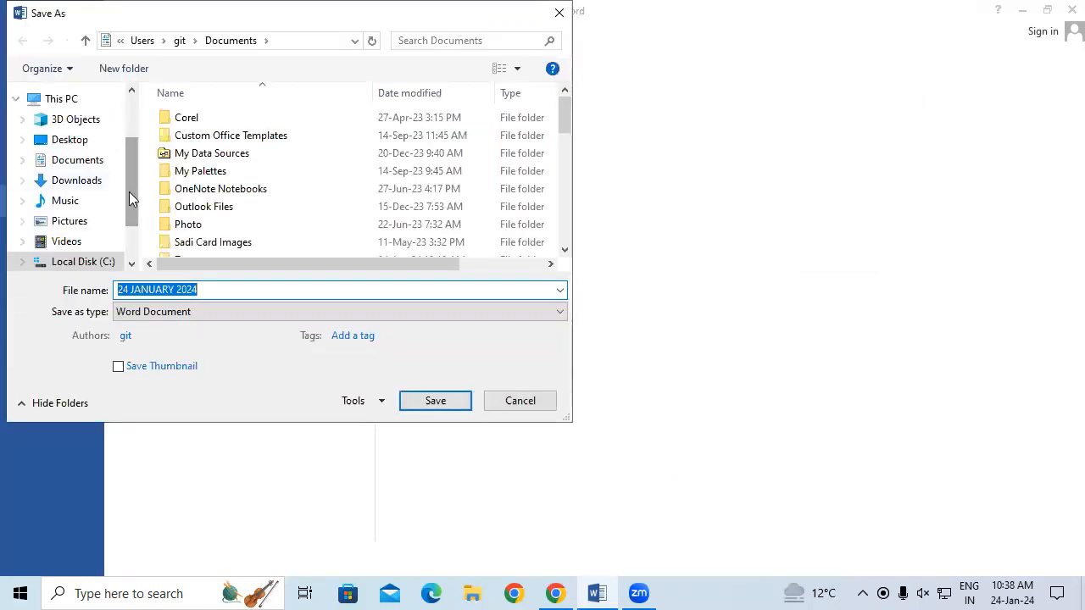
{"action": "left_click_drag", "start_coordinate": [129, 192], "coordinate": [108, 98]}
{"action": "left_click", "coordinate": [92, 227]}
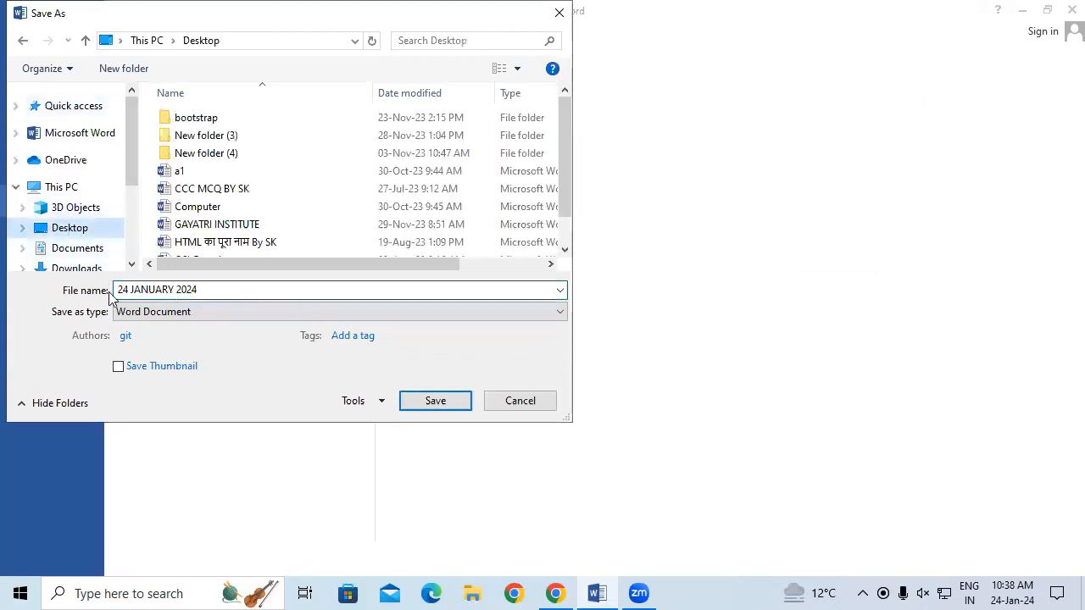
{"action": "left_click", "coordinate": [436, 401]}
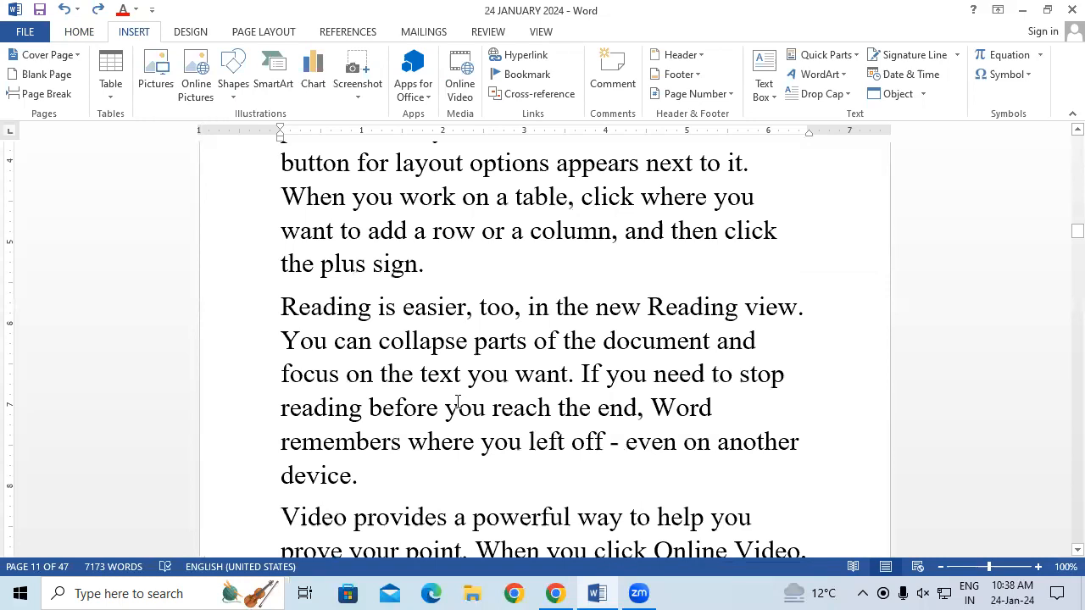
Step: Close the saved document and reopen 24 JANUARY 2024 from the desktop
{"action": "left_click", "coordinate": [1063, 9]}
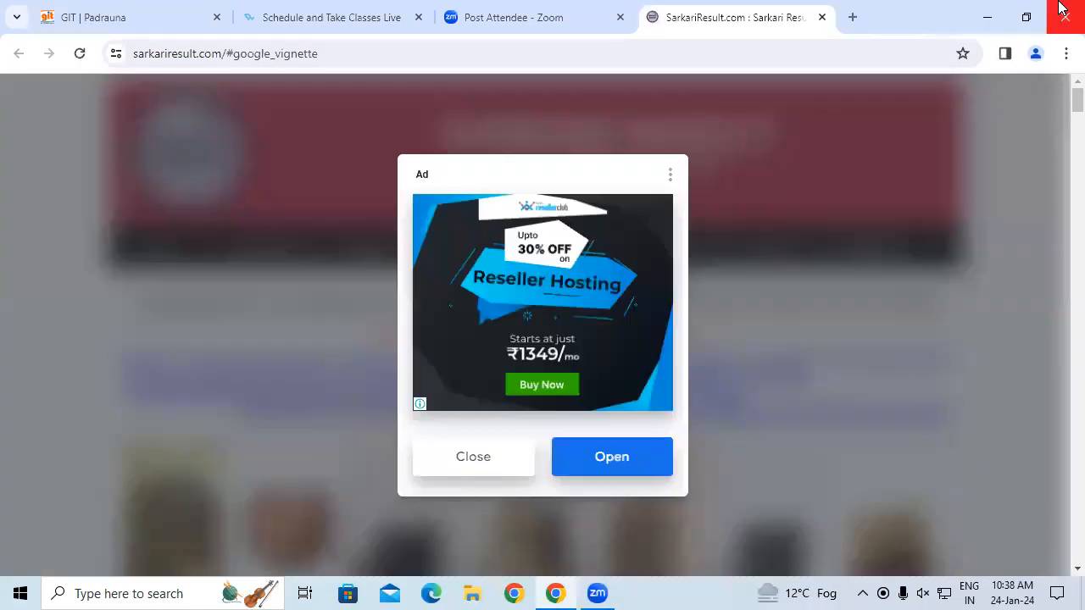
{"action": "left_click", "coordinate": [985, 18]}
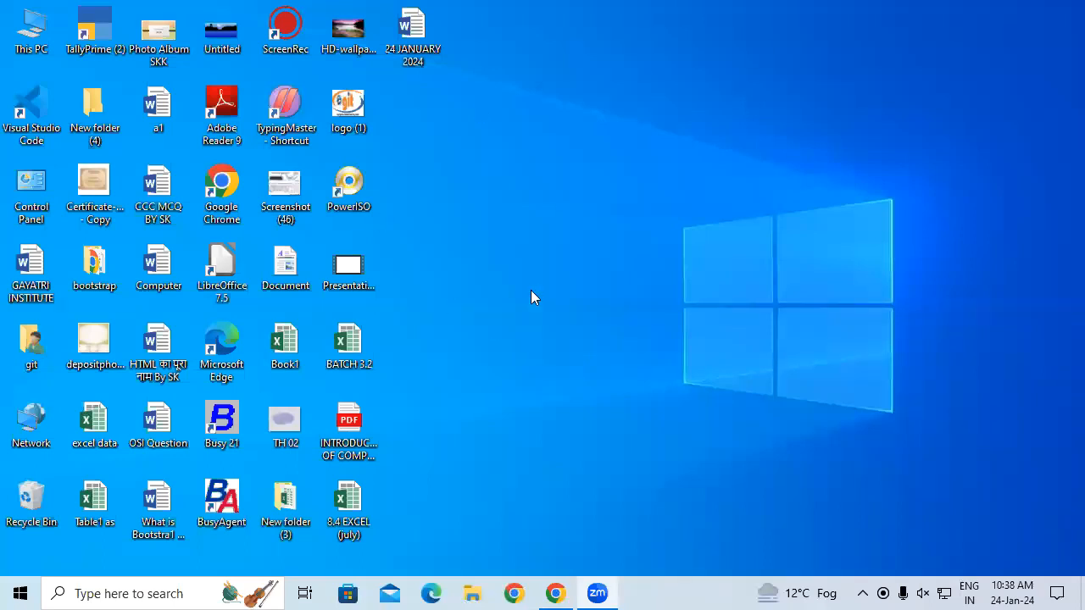
{"action": "double_click", "coordinate": [410, 49]}
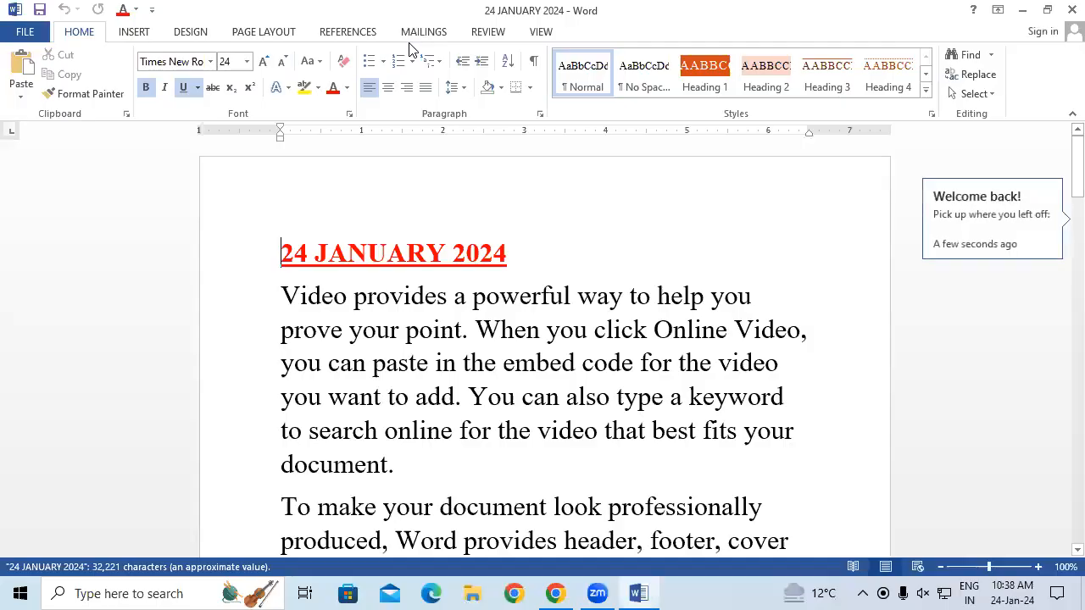
Step: Go to the HEADING1 bookmark from the beginning of the reopened document and close the Bookmark dialog
{"action": "scroll", "coordinate": [329, 336], "scroll_direction": "down", "scroll_amount": 4}
{"action": "scroll", "coordinate": [329, 336], "scroll_direction": "down", "scroll_amount": 4}
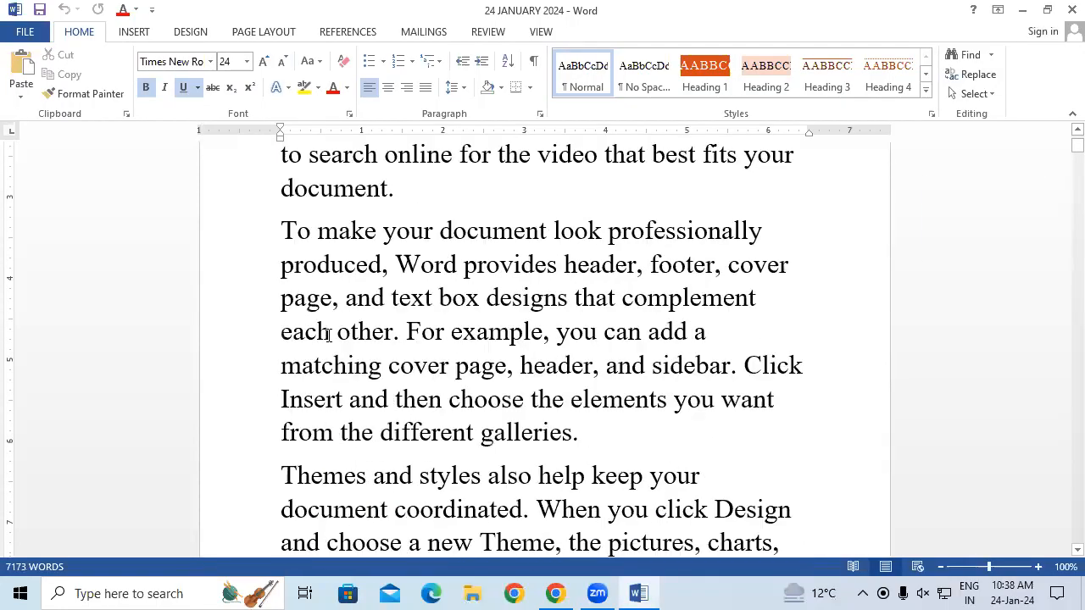
{"action": "scroll", "coordinate": [329, 334], "scroll_direction": "up", "scroll_amount": 8}
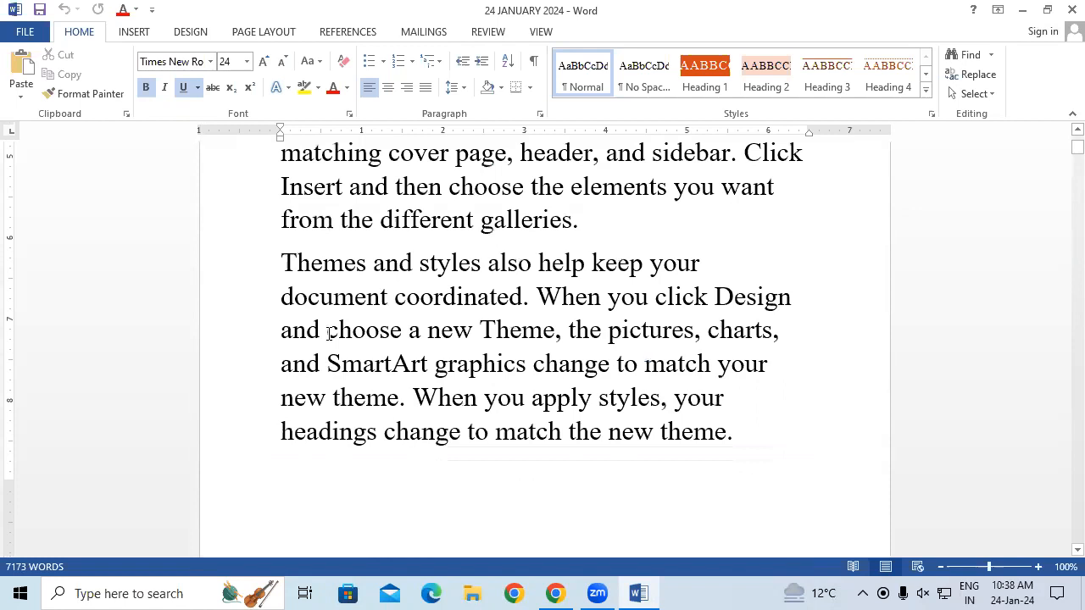
{"action": "scroll", "coordinate": [329, 334], "scroll_direction": "up", "scroll_amount": 1}
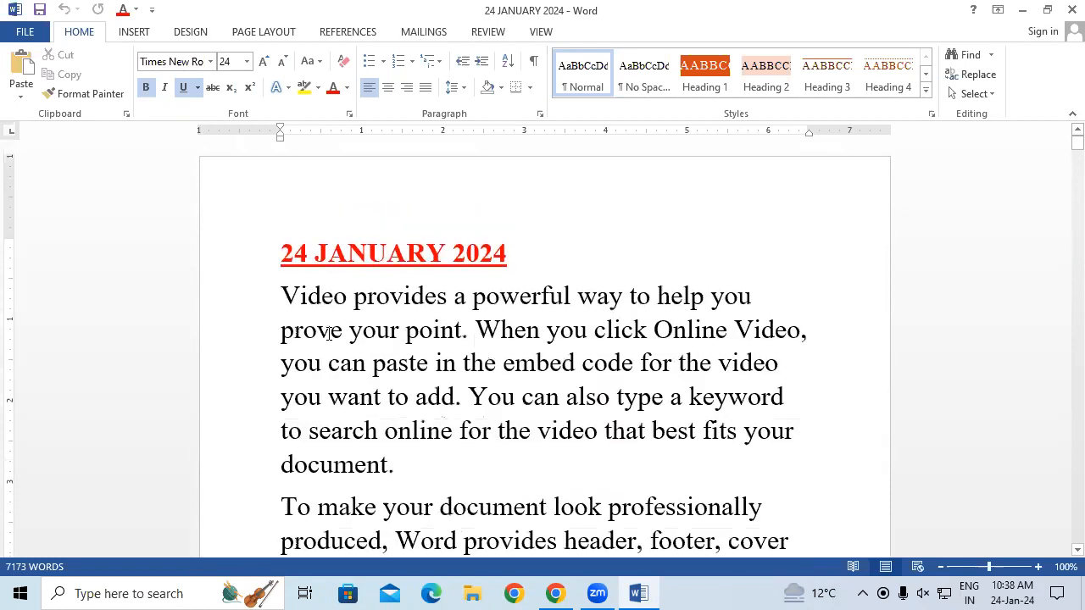
{"action": "left_click", "coordinate": [134, 32]}
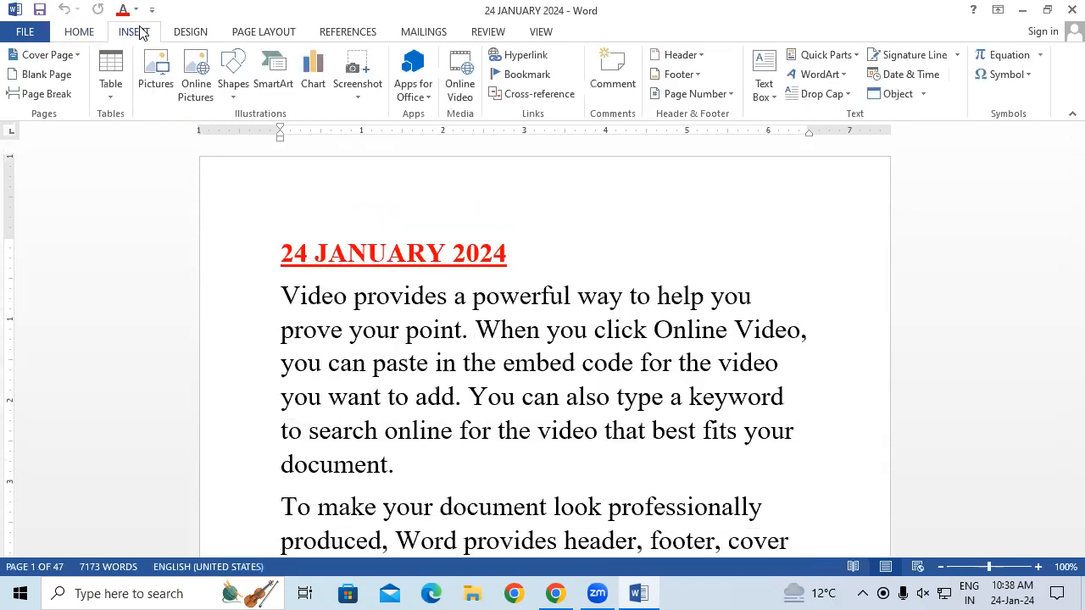
{"action": "left_click", "coordinate": [522, 75]}
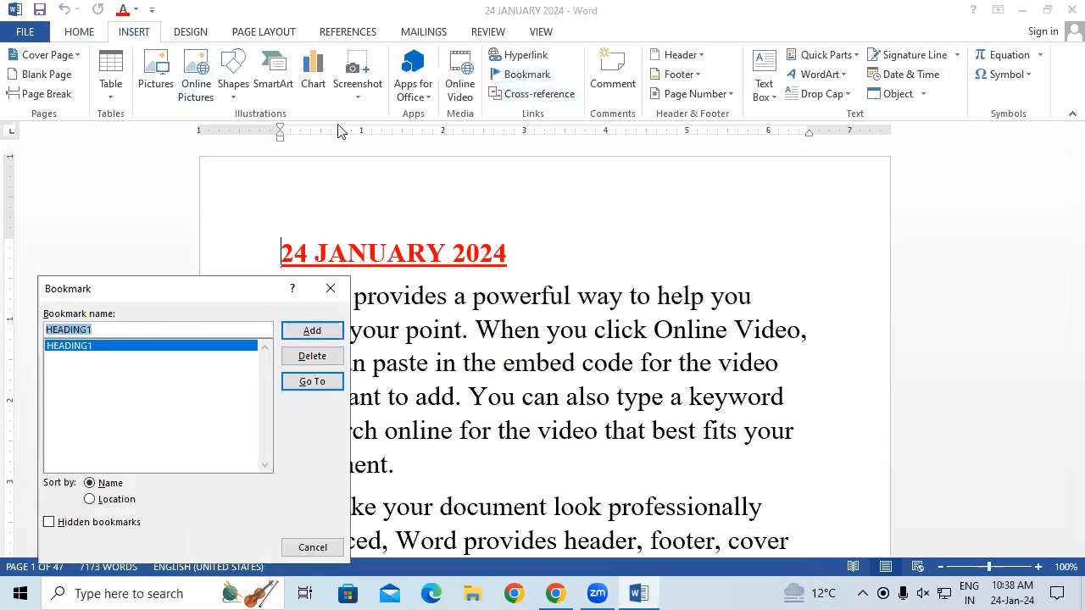
{"action": "left_click_drag", "start_coordinate": [189, 290], "coordinate": [147, 99]}
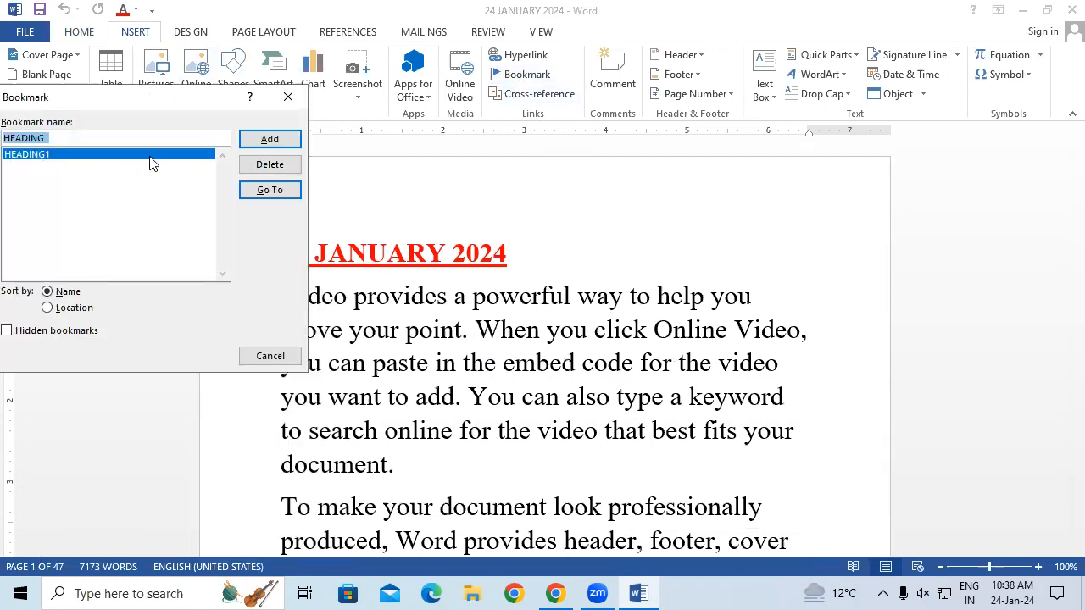
{"action": "left_click", "coordinate": [269, 191]}
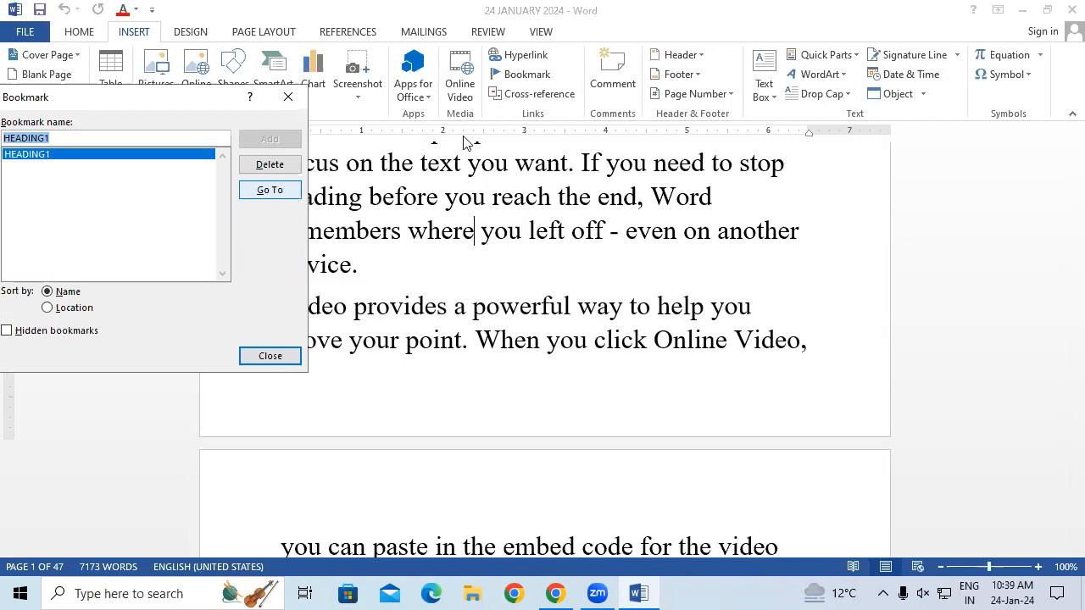
{"action": "left_click", "coordinate": [288, 96]}
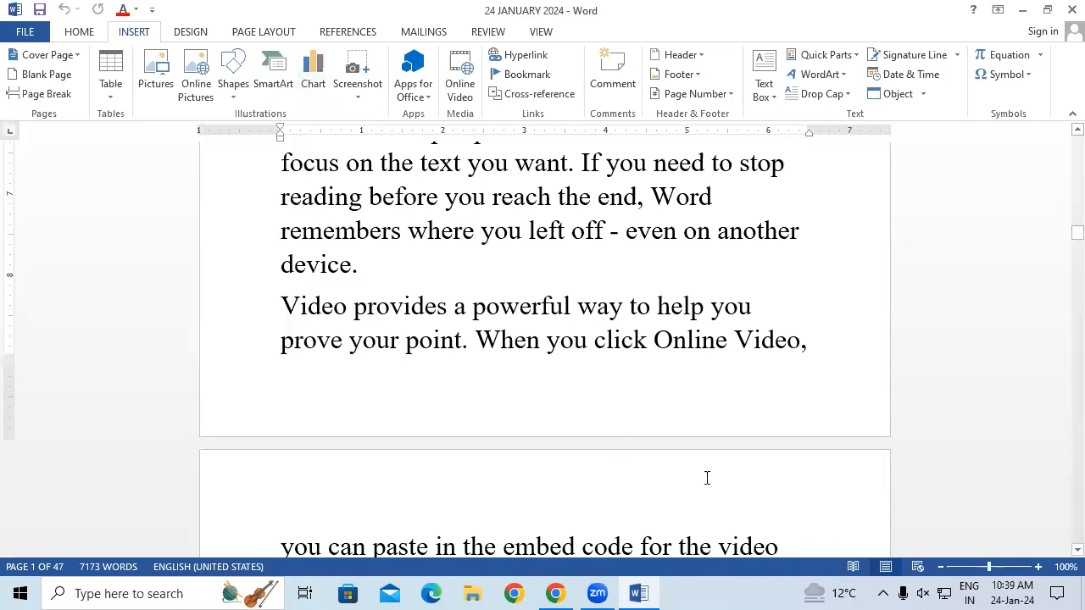
Step: Add a bookmark named HEADING2 on page 14, after "graphics" in the line "and SmartArt graphics change to match your"
{"action": "left_click_drag", "start_coordinate": [1071, 235], "coordinate": [1061, 260]}
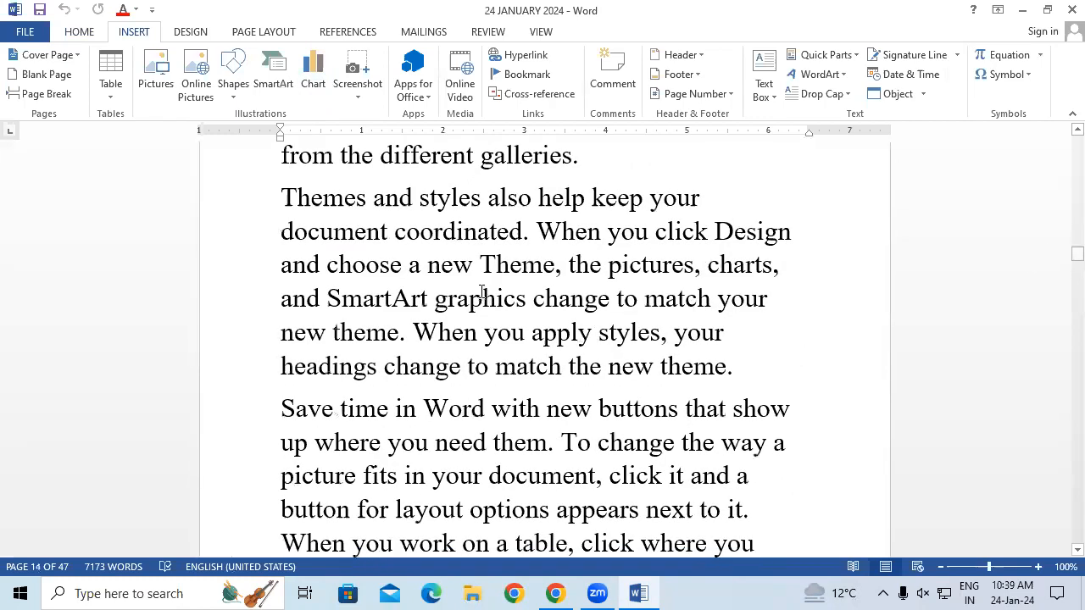
{"action": "left_click", "coordinate": [526, 298]}
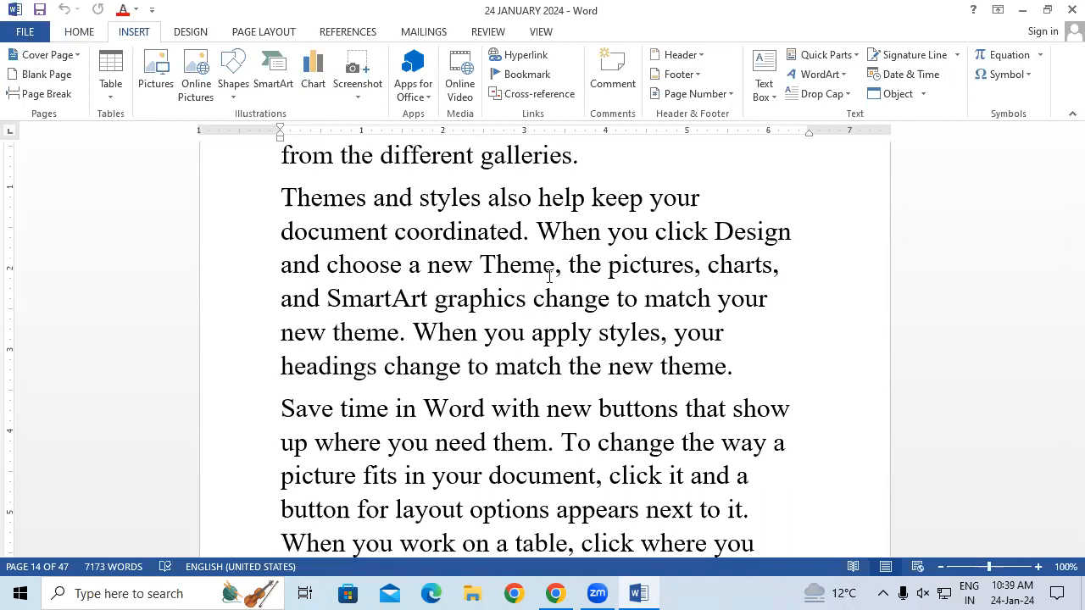
{"action": "left_click", "coordinate": [547, 78]}
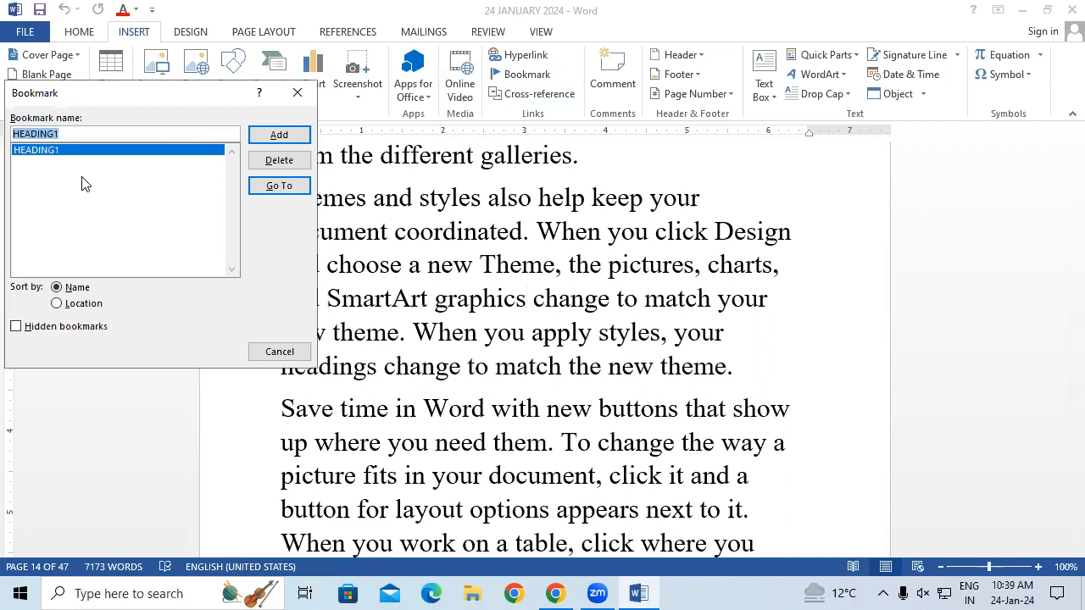
{"action": "left_click", "coordinate": [110, 133]}
{"action": "key", "text": "BackSpace"}
{"action": "key", "text": "BackSpace"}
{"action": "key", "text": "BackSpace"}
{"action": "key", "text": "BackSpace"}
{"action": "key", "text": "BackSpace"}
{"action": "key", "text": "BackSpace"}
{"action": "key", "text": "BackSpace"}
{"action": "key", "text": "BackSpace"}
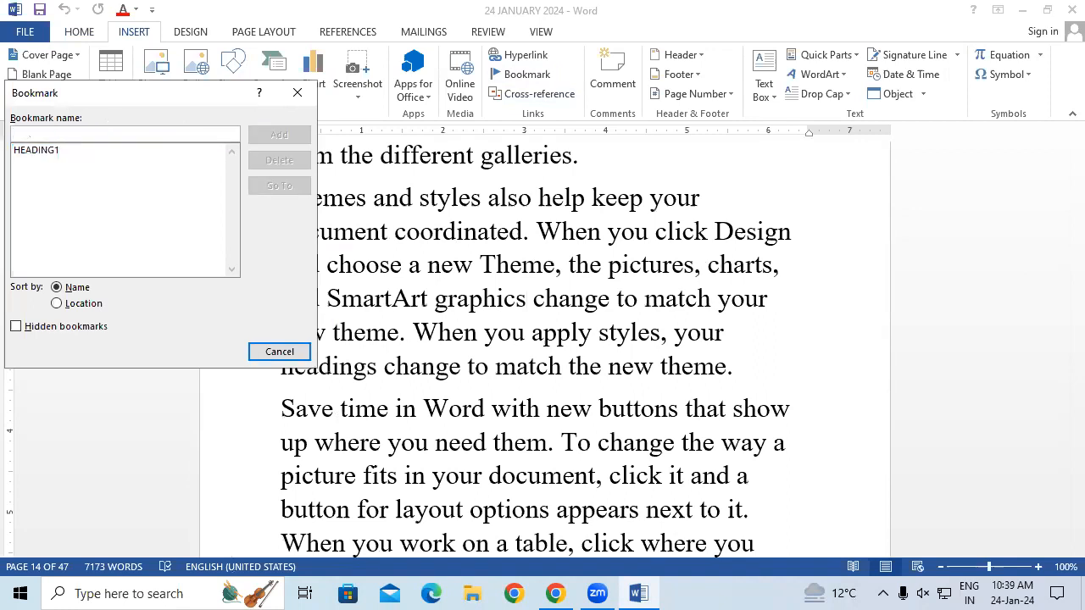
{"action": "type", "text": "HEADING2"}
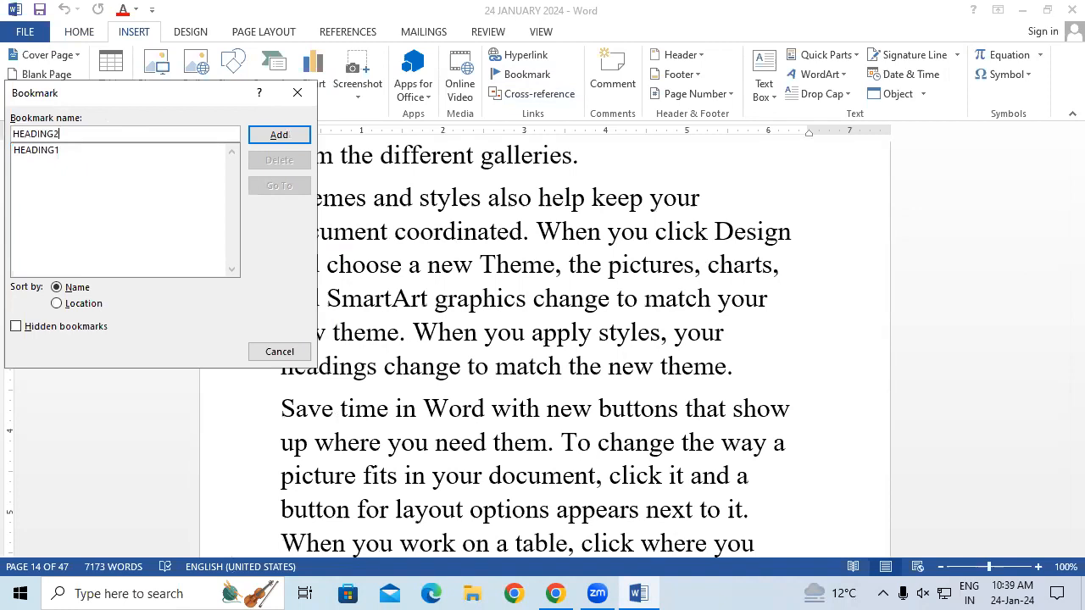
{"action": "left_click", "coordinate": [286, 134]}
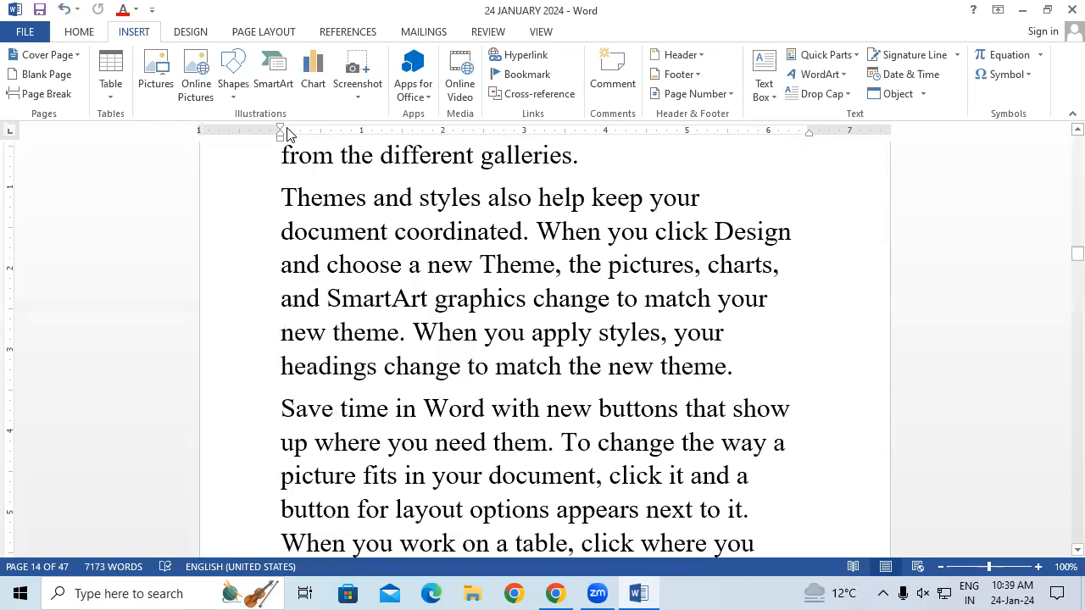
Step: Return to the start of the document and go to the HEADING2 bookmark, closing the Bookmark dialog
{"action": "key", "text": "ctrl+Home"}
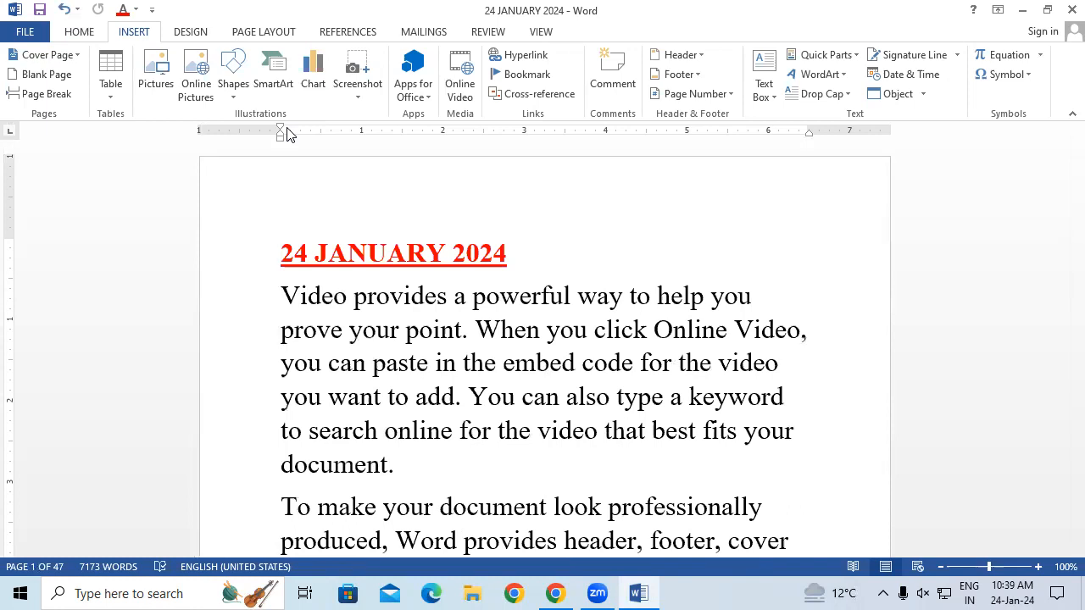
{"action": "left_click", "coordinate": [520, 77]}
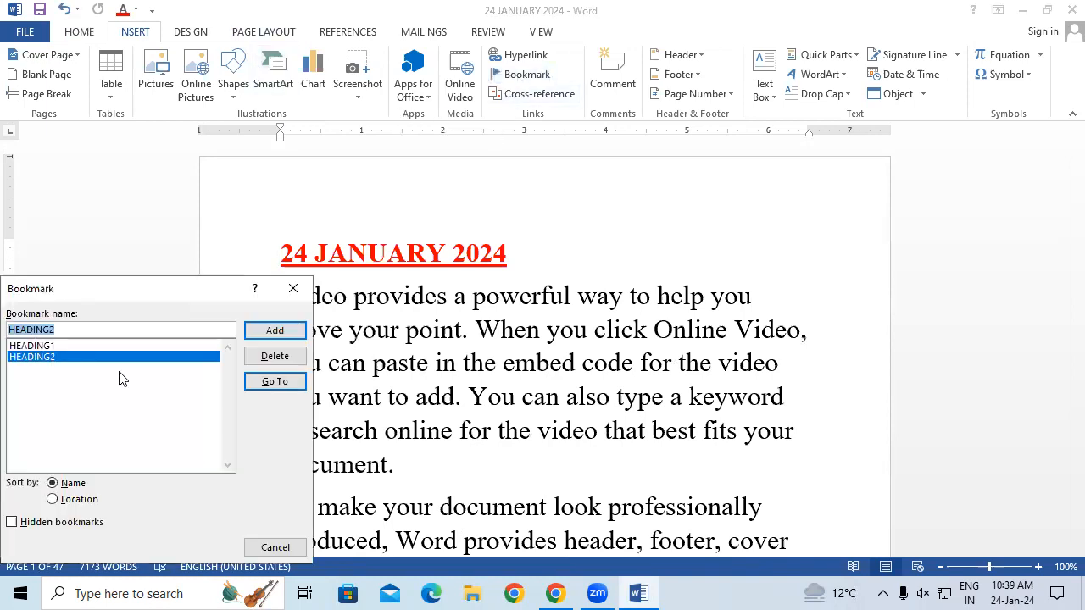
{"action": "left_click", "coordinate": [283, 391]}
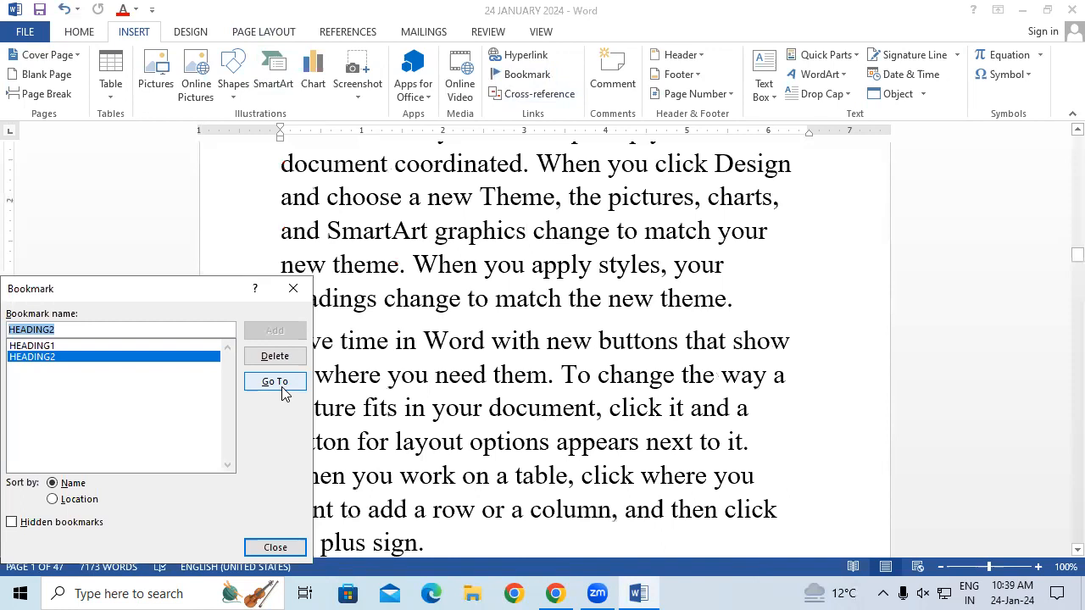
{"action": "left_click", "coordinate": [297, 291]}
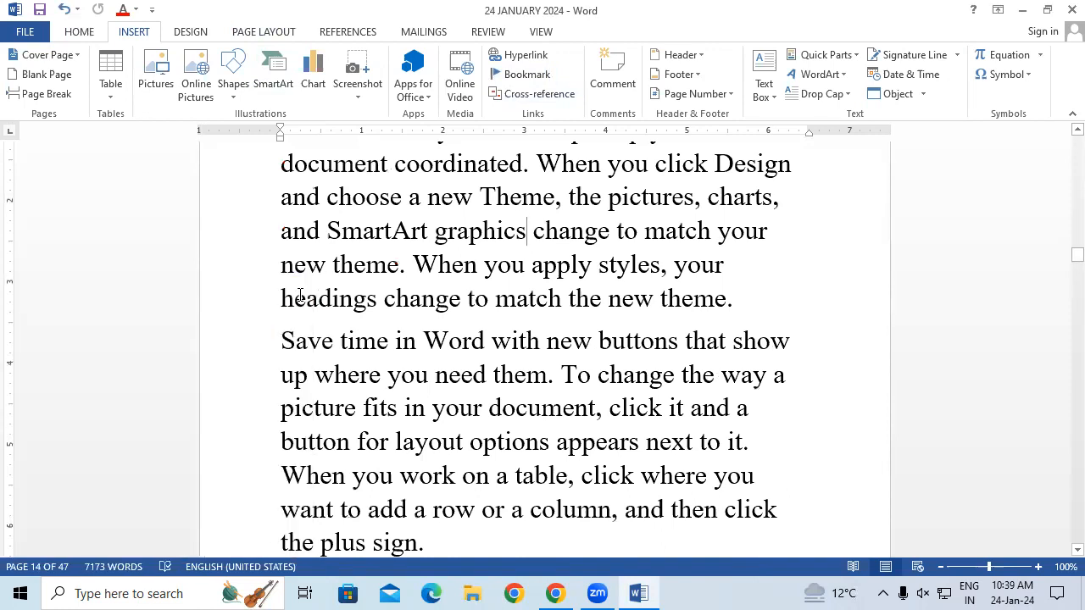
Step: Add a bookmark named HEADING3 on page 18, before "off" in the line "remembers where you left off - even on another"
{"action": "scroll", "coordinate": [300, 295], "scroll_direction": "down", "scroll_amount": 2}
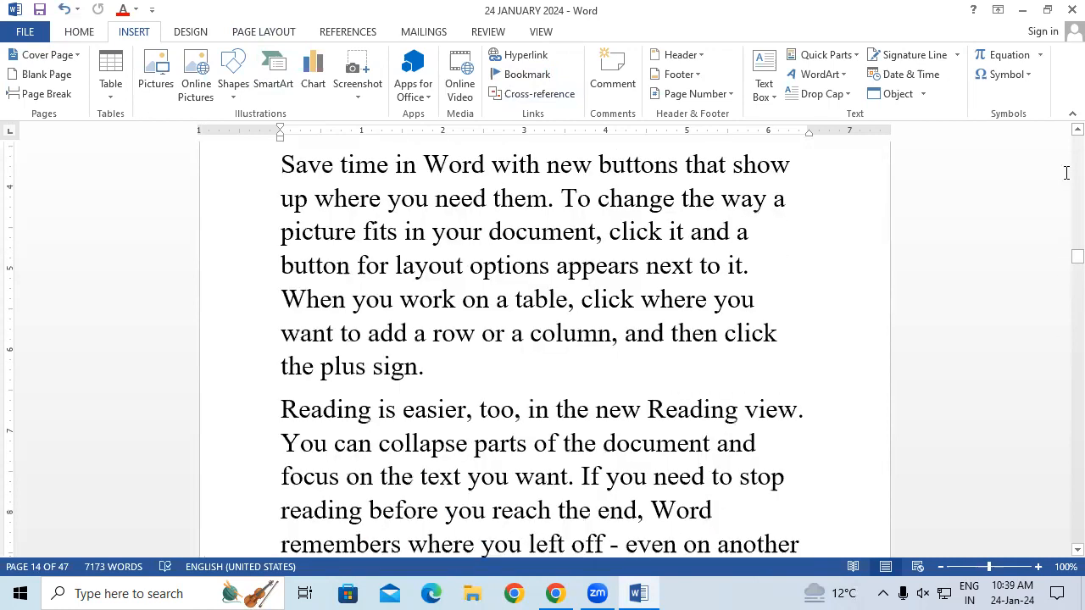
{"action": "left_click_drag", "start_coordinate": [1074, 258], "coordinate": [1065, 287]}
{"action": "left_click", "coordinate": [573, 476]}
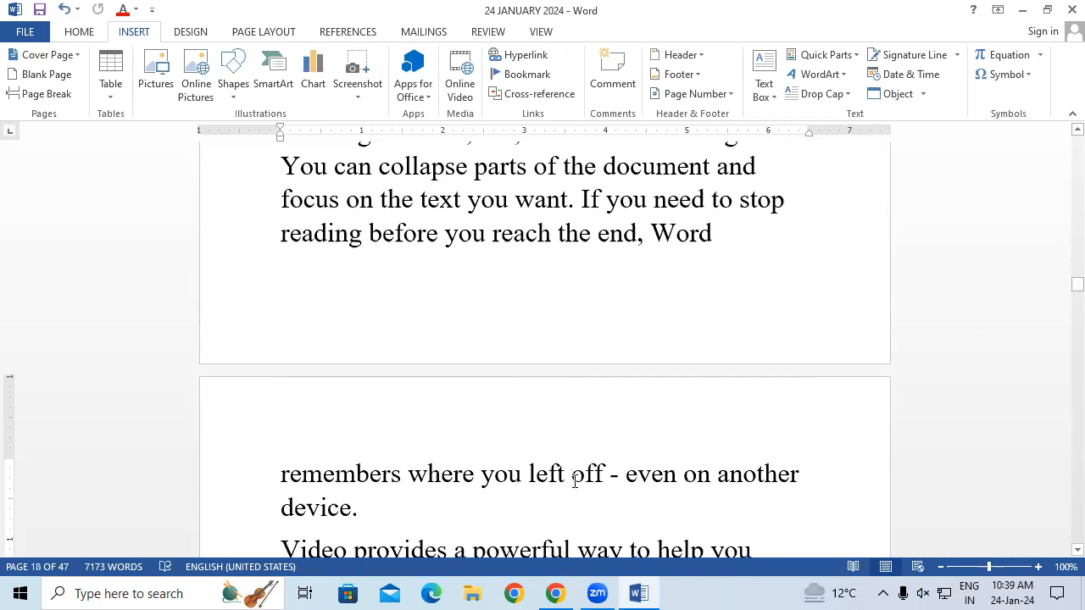
{"action": "left_click", "coordinate": [529, 76]}
{"action": "left_click", "coordinate": [90, 129]}
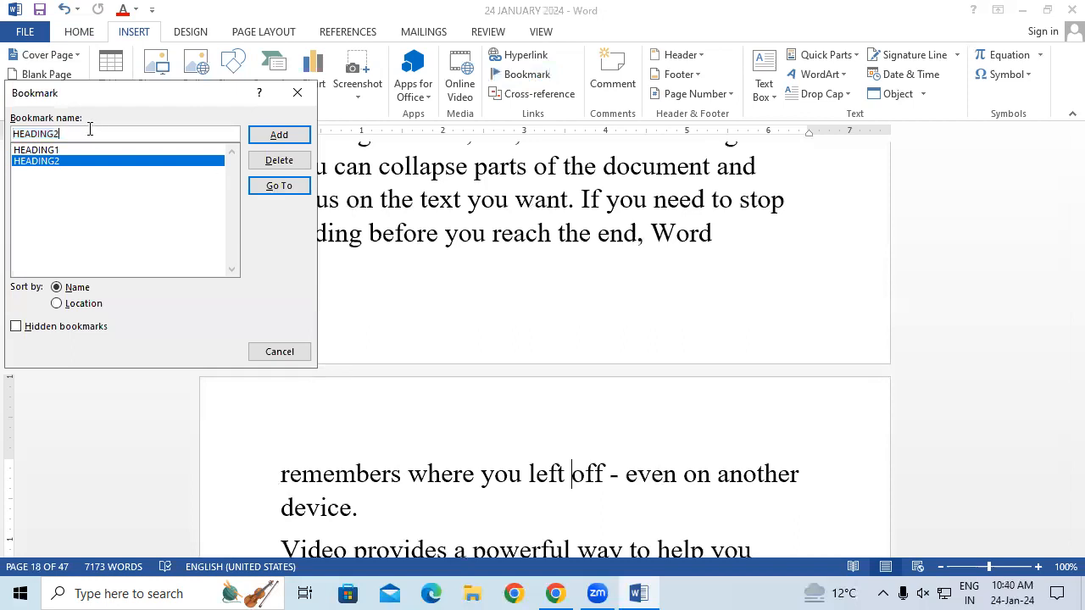
{"action": "key", "text": "BackSpace"}
{"action": "key", "text": "BackSpace"}
{"action": "key", "text": "BackSpace"}
{"action": "key", "text": "BackSpace"}
{"action": "key", "text": "BackSpace"}
{"action": "key", "text": "BackSpace"}
{"action": "key", "text": "BackSpace"}
{"action": "key", "text": "BackSpace"}
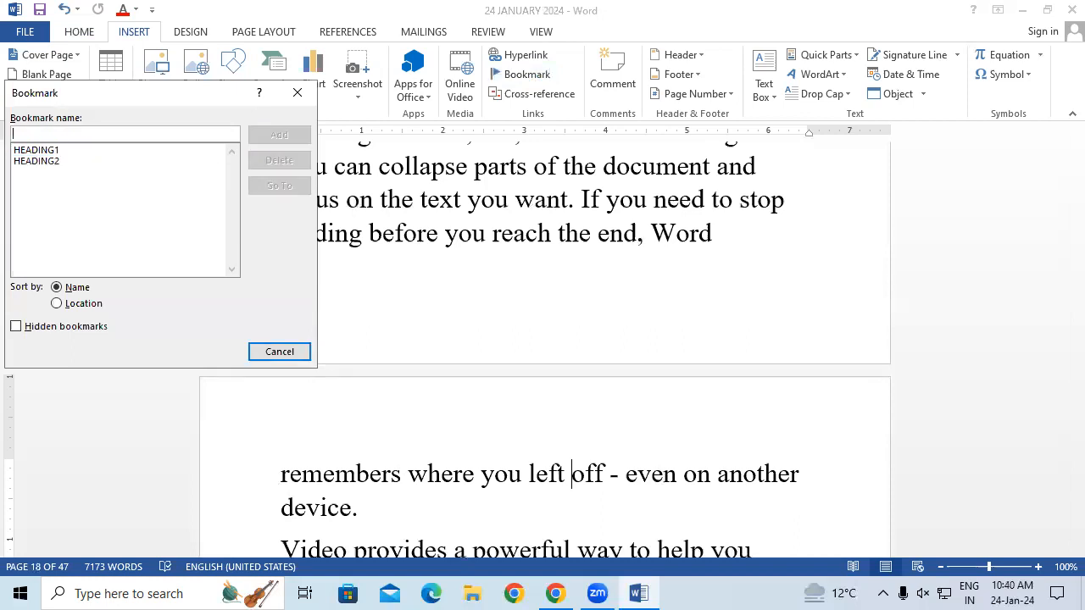
{"action": "type", "text": "HEA"}
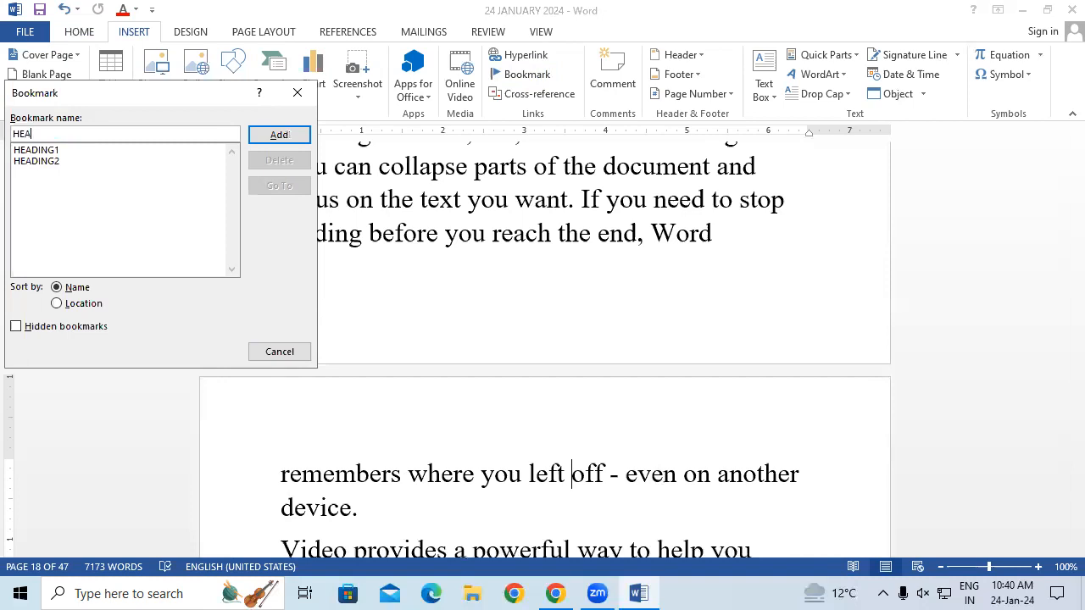
{"action": "type", "text": "DING3"}
{"action": "left_click", "coordinate": [279, 135]}
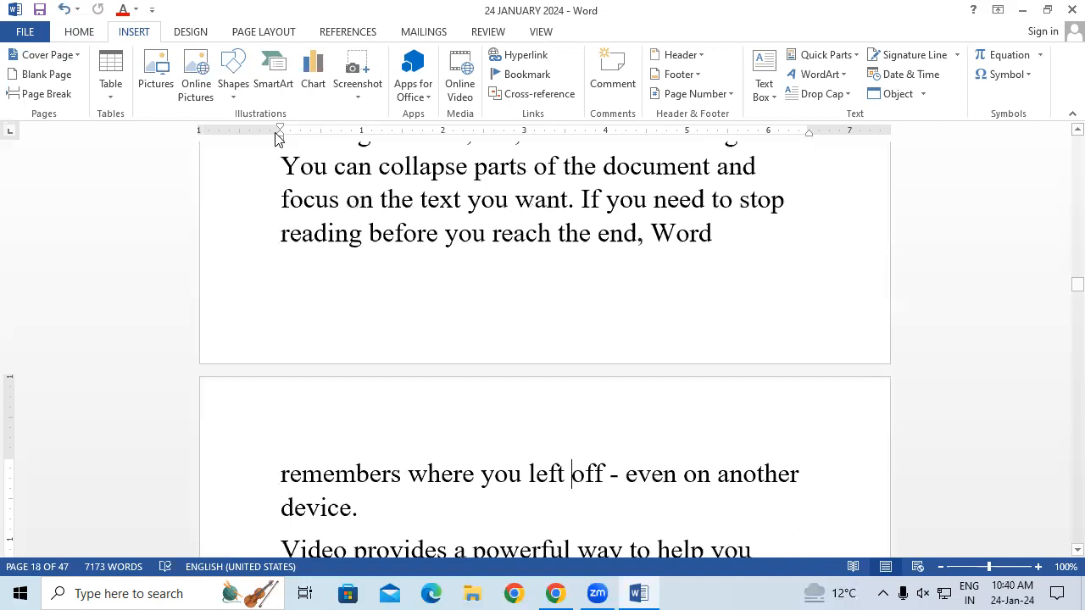
Step: Return to the start of the document and go to the HEADING3 bookmark, closing the Bookmark dialog
{"action": "key", "text": "ctrl+Home"}
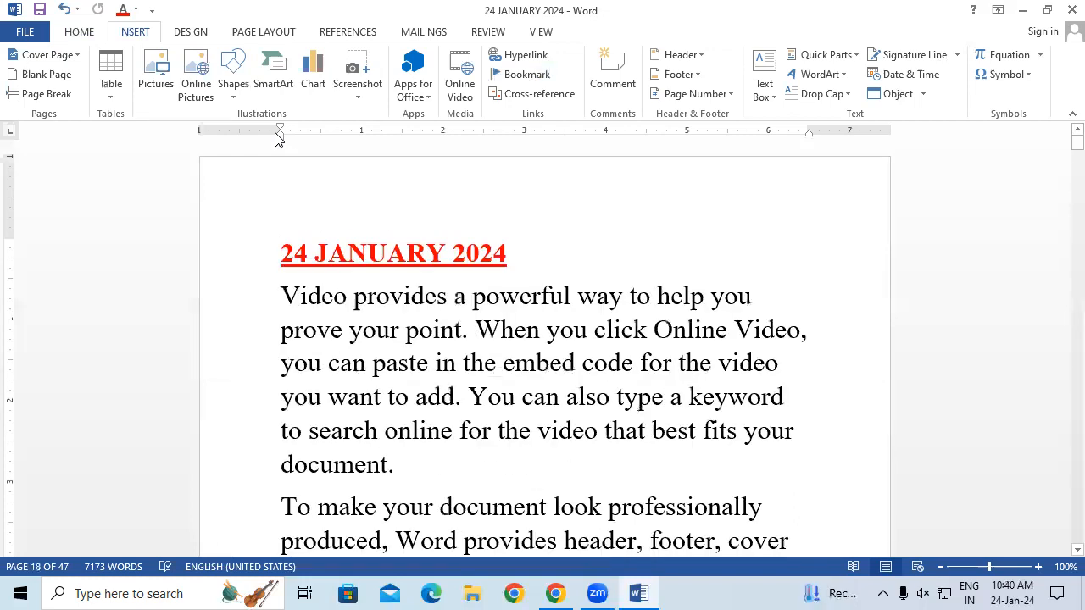
{"action": "left_click", "coordinate": [524, 78]}
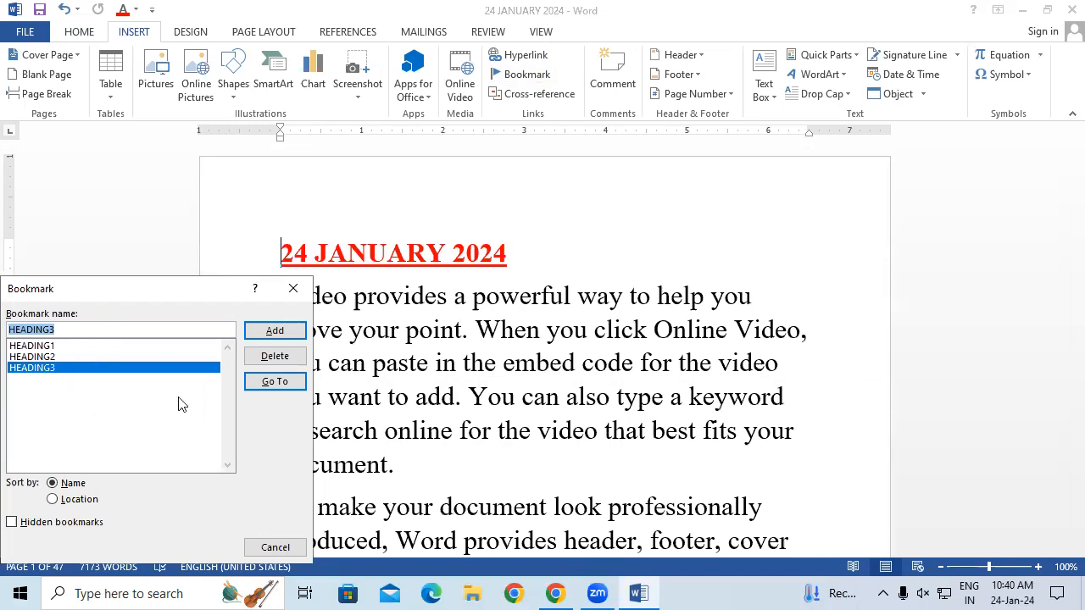
{"action": "left_click", "coordinate": [296, 383]}
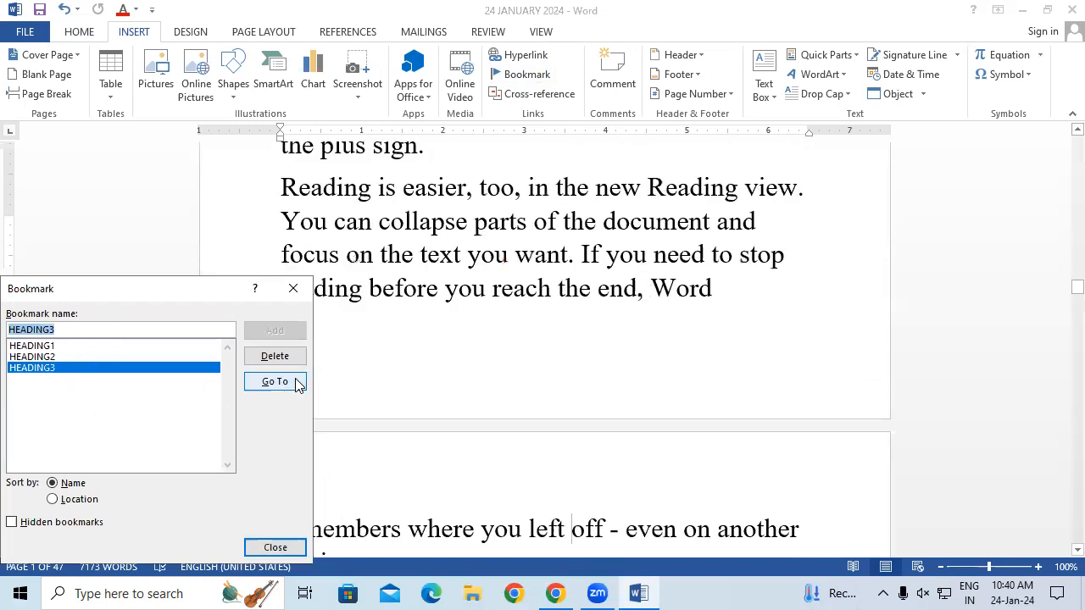
{"action": "left_click", "coordinate": [293, 289]}
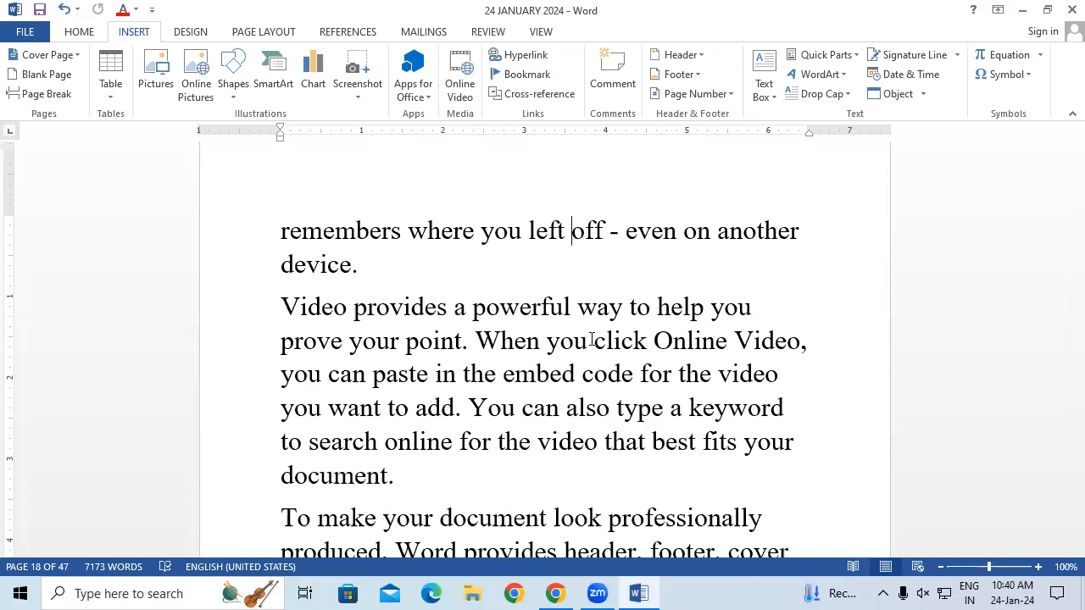
Step: Try a long run of the letter H as a new bookmark name and clear the name
{"action": "left_click", "coordinate": [532, 74]}
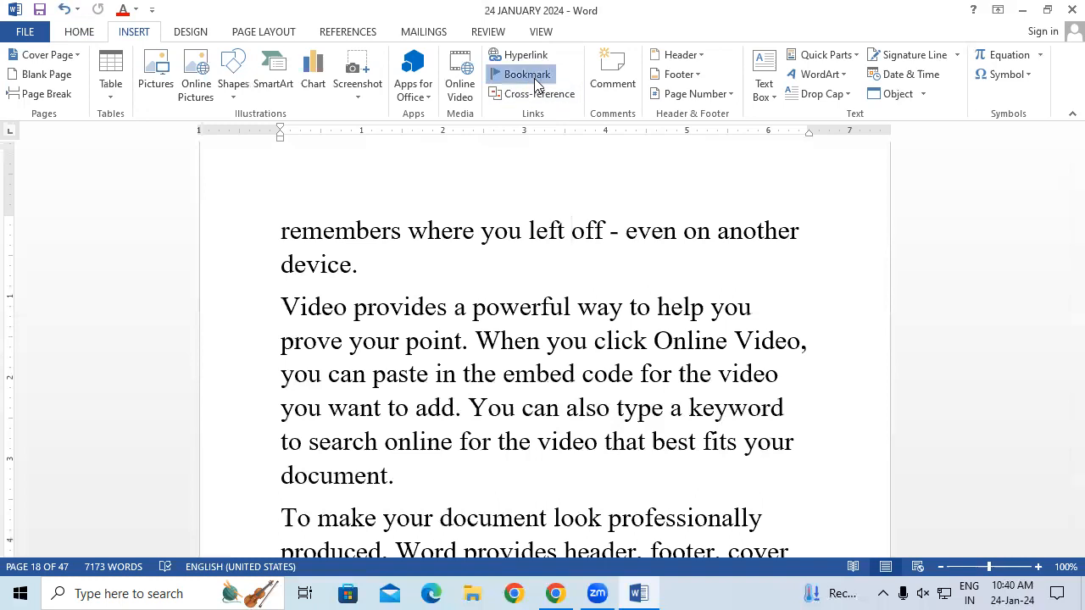
{"action": "left_click", "coordinate": [164, 130]}
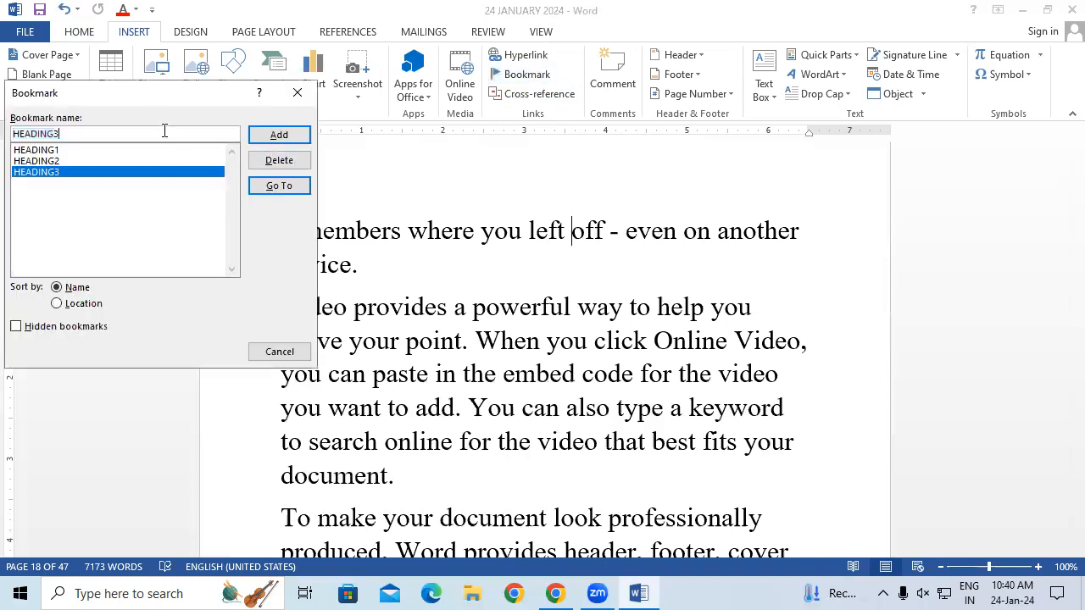
{"action": "key", "text": "BackSpace"}
{"action": "key", "text": "BackSpace"}
{"action": "key", "text": "BackSpace"}
{"action": "key", "text": "BackSpace"}
{"action": "key", "text": "BackSpace"}
{"action": "key", "text": "BackSpace"}
{"action": "key", "text": "BackSpace"}
{"action": "key", "text": "BackSpace"}
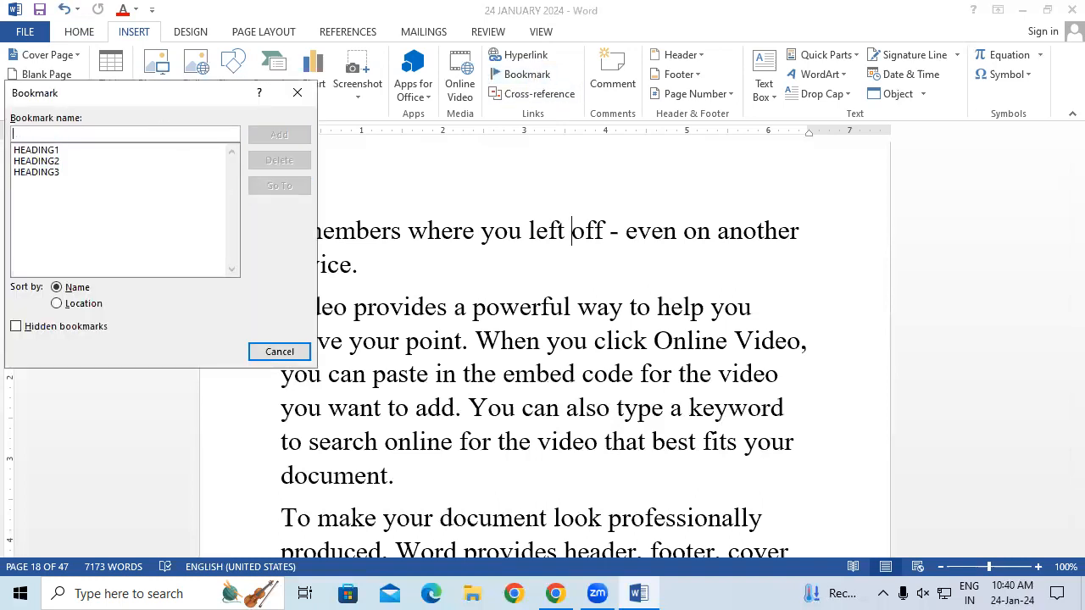
{"action": "type", "text": "HHHHHHHHHHHHHHHHHHHHHHHHHHHHHHHHH"}
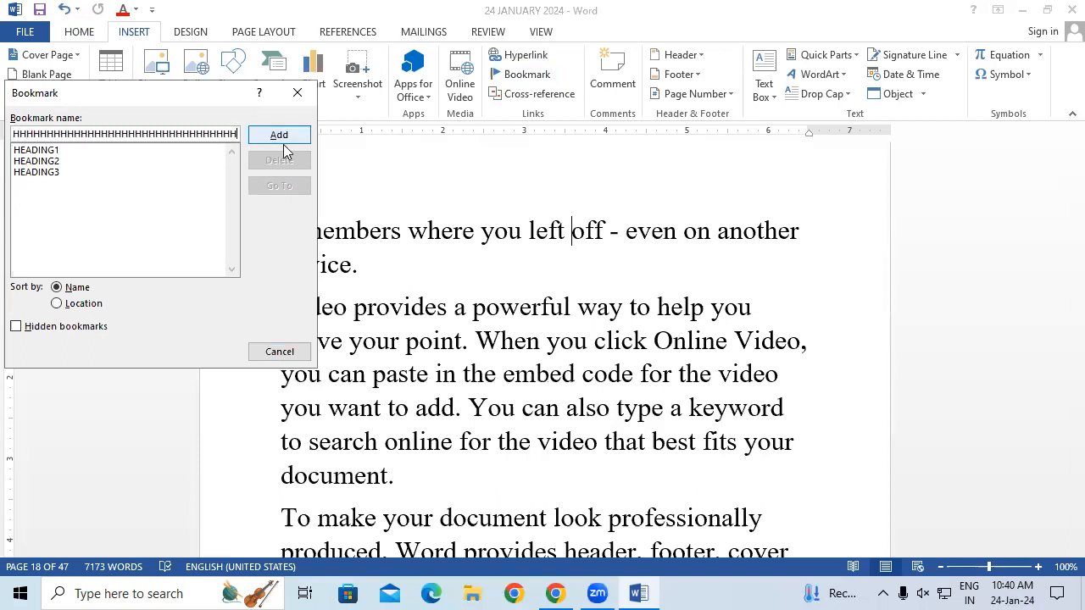
{"action": "key", "text": "BackSpace"}
{"action": "key", "text": "BackSpace"}
{"action": "key", "text": "BackSpace"}
{"action": "key", "text": "BackSpace"}
{"action": "key", "text": "BackSpace"}
{"action": "key", "text": "BackSpace"}
{"action": "key", "text": "BackSpace"}
{"action": "key", "text": "BackSpace"}
{"action": "key", "text": "BackSpace"}
{"action": "key", "text": "BackSpace"}
{"action": "key", "text": "BackSpace"}
{"action": "key", "text": "BackSpace"}
{"action": "key", "text": "BackSpace"}
{"action": "key", "text": "BackSpace"}
{"action": "key", "text": "BackSpace"}
{"action": "key", "text": "BackSpace"}
{"action": "key", "text": "BackSpace"}
{"action": "key", "text": "BackSpace"}
{"action": "key", "text": "BackSpace"}
{"action": "key", "text": "BackSpace"}
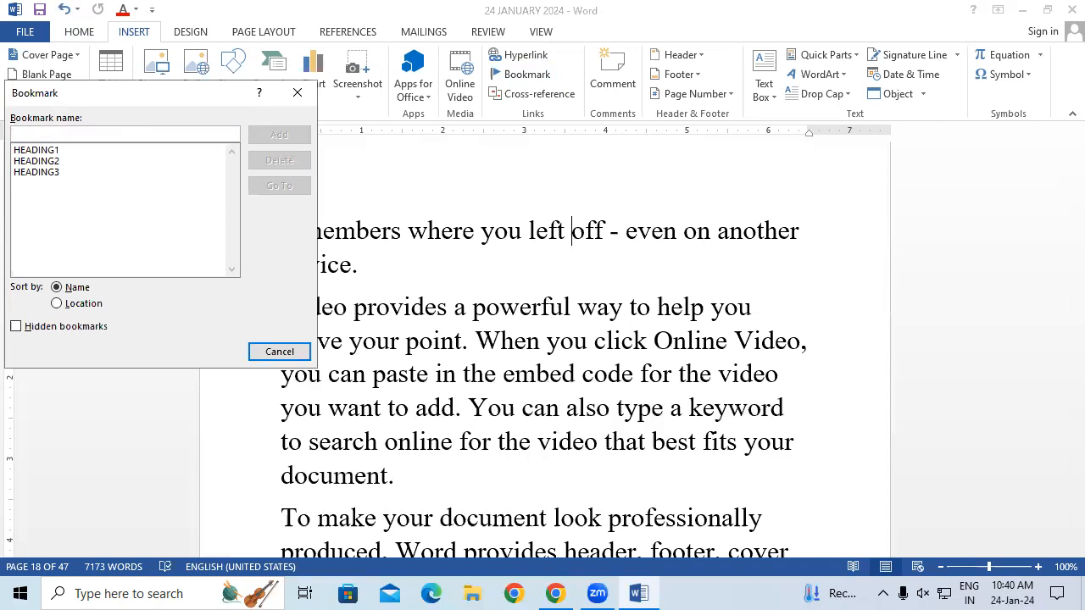
Step: Try LESSON 1, with a space, as the bookmark name, clear it and close the Bookmark dialog without adding one
{"action": "type", "text": "LESSON"}
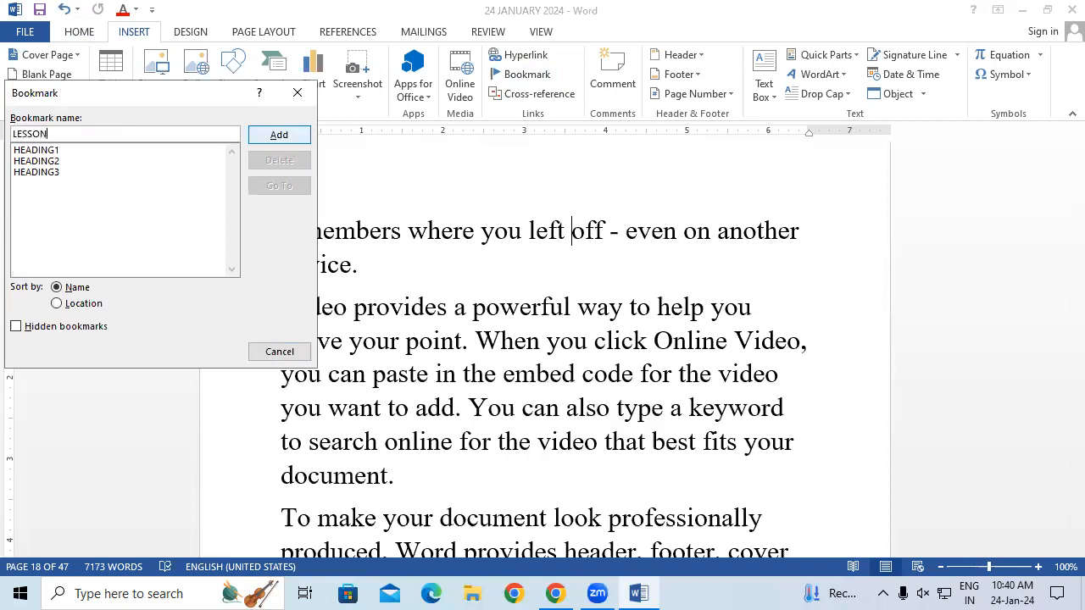
{"action": "type", "text": " 1"}
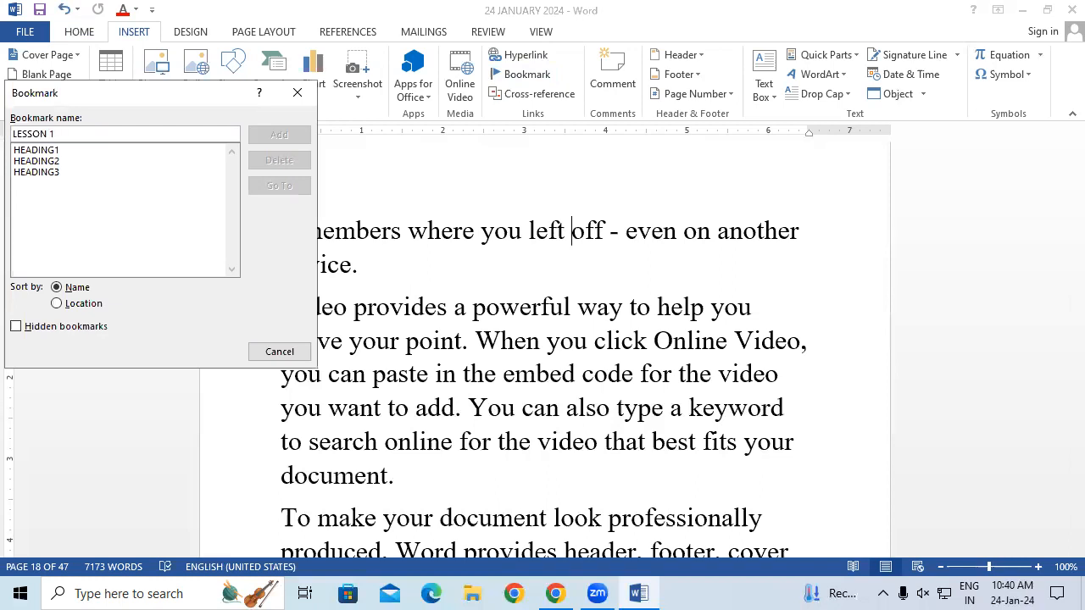
{"action": "key", "text": "BackSpace"}
{"action": "key", "text": "BackSpace"}
{"action": "key", "text": "BackSpace"}
{"action": "key", "text": "BackSpace"}
{"action": "key", "text": "BackSpace"}
{"action": "key", "text": "BackSpace"}
{"action": "key", "text": "BackSpace"}
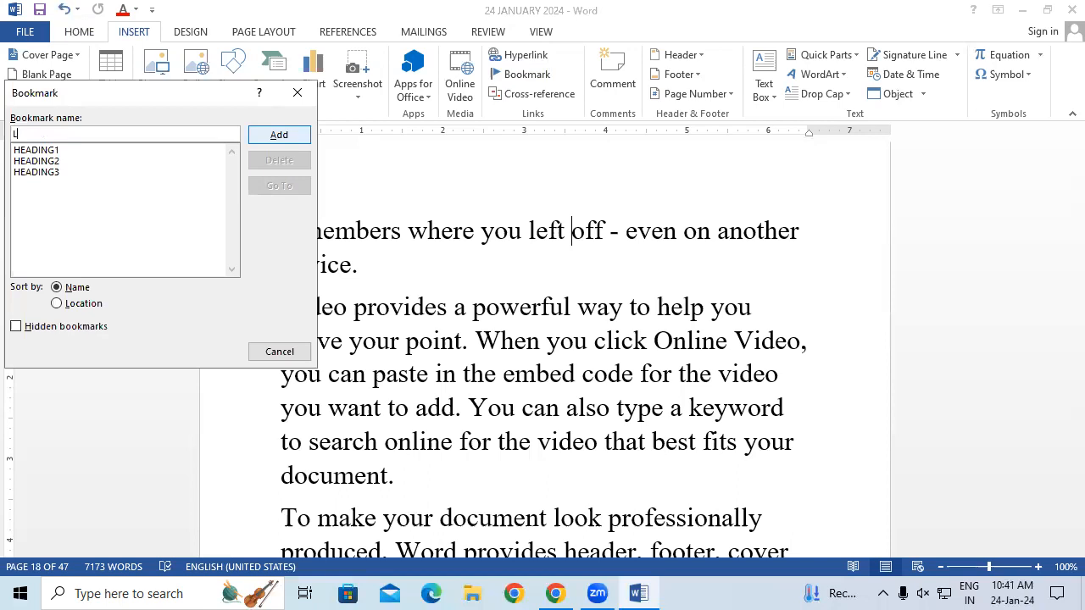
{"action": "key", "text": "BackSpace"}
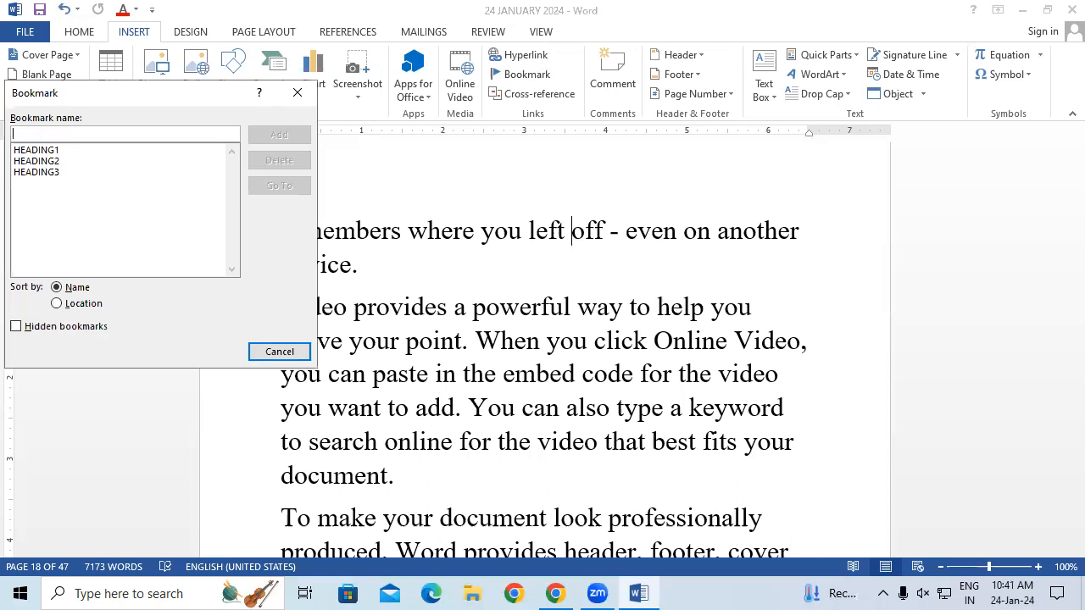
{"action": "left_click", "coordinate": [53, 161]}
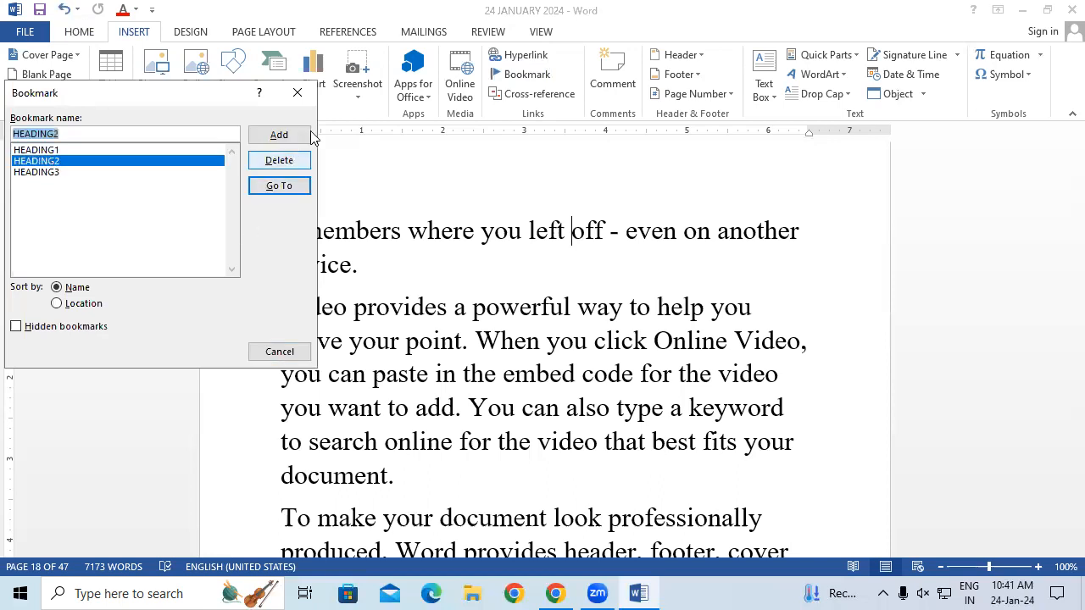
{"action": "left_click", "coordinate": [297, 92]}
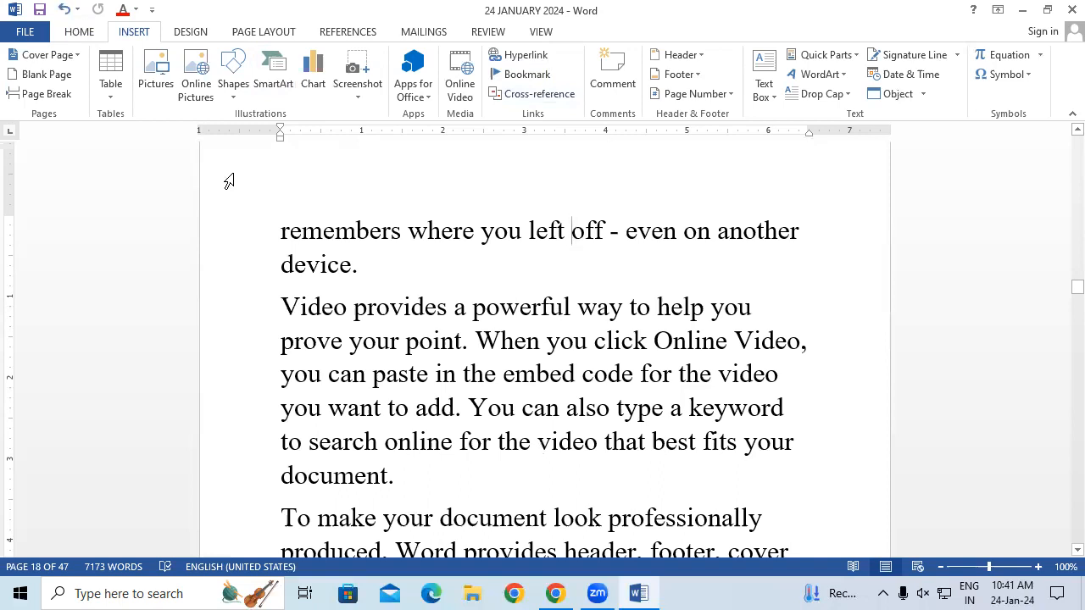
Step: View the bookmarks available as cross-reference targets using the Bookmark reference type, and close the Cross-reference dialog without inserting
{"action": "left_click", "coordinate": [530, 96]}
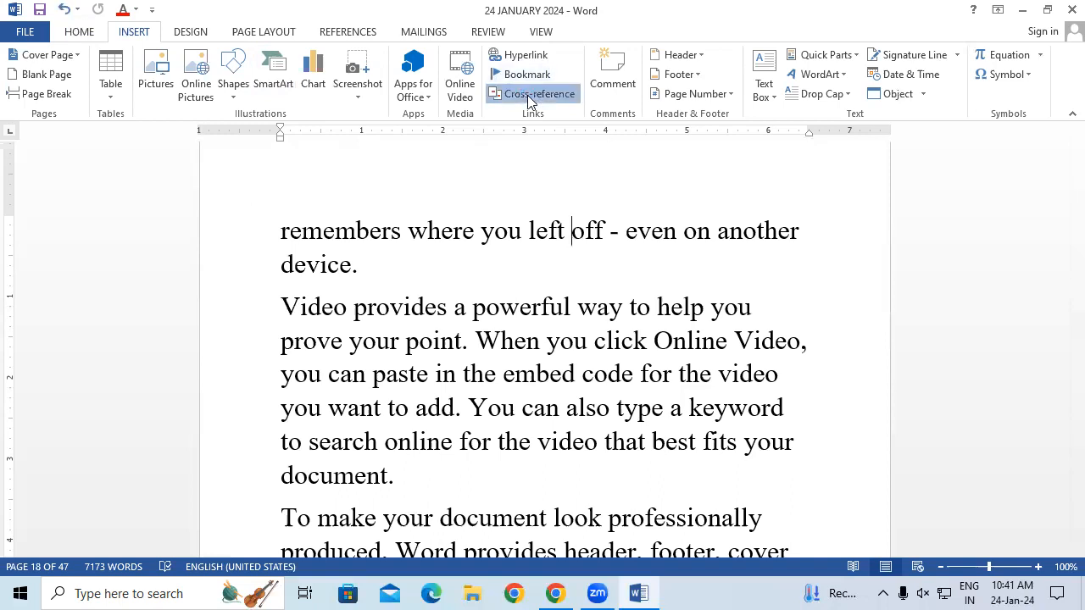
{"action": "left_click", "coordinate": [492, 229]}
{"action": "left_click", "coordinate": [387, 268]}
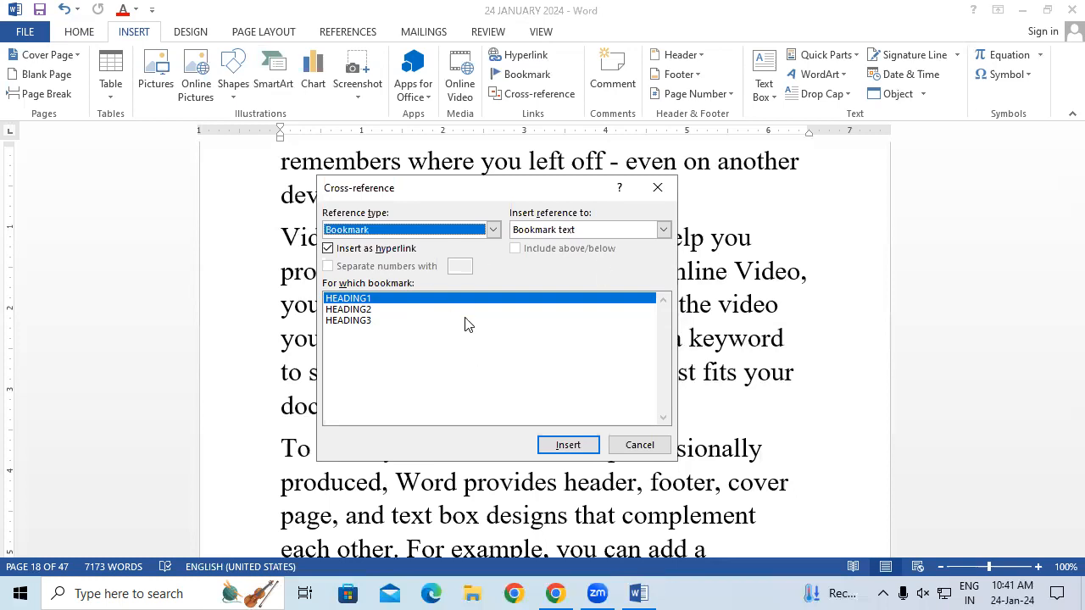
{"action": "left_click", "coordinate": [658, 186]}
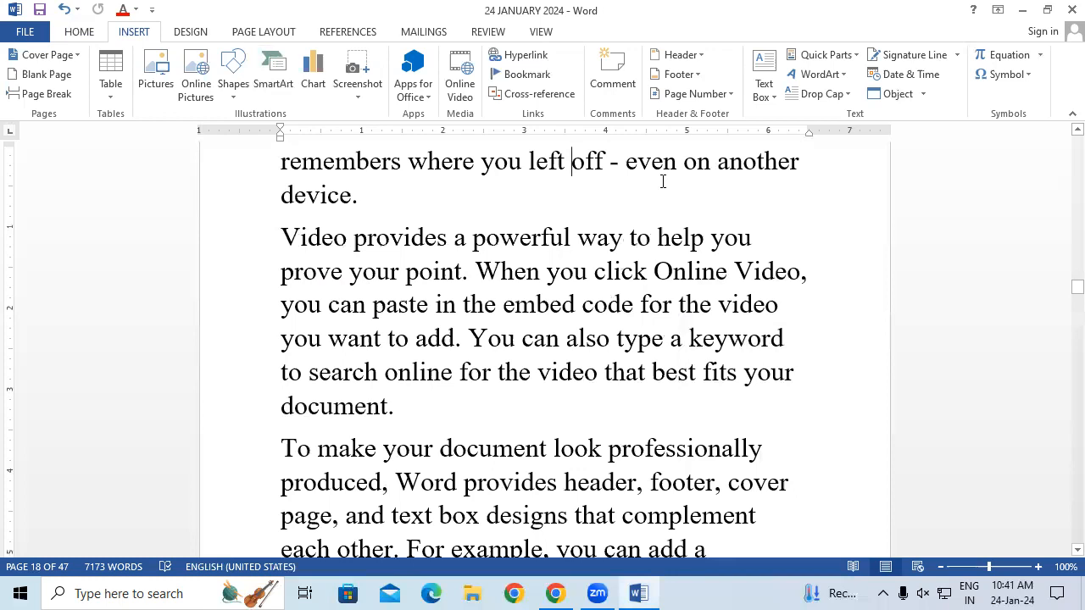